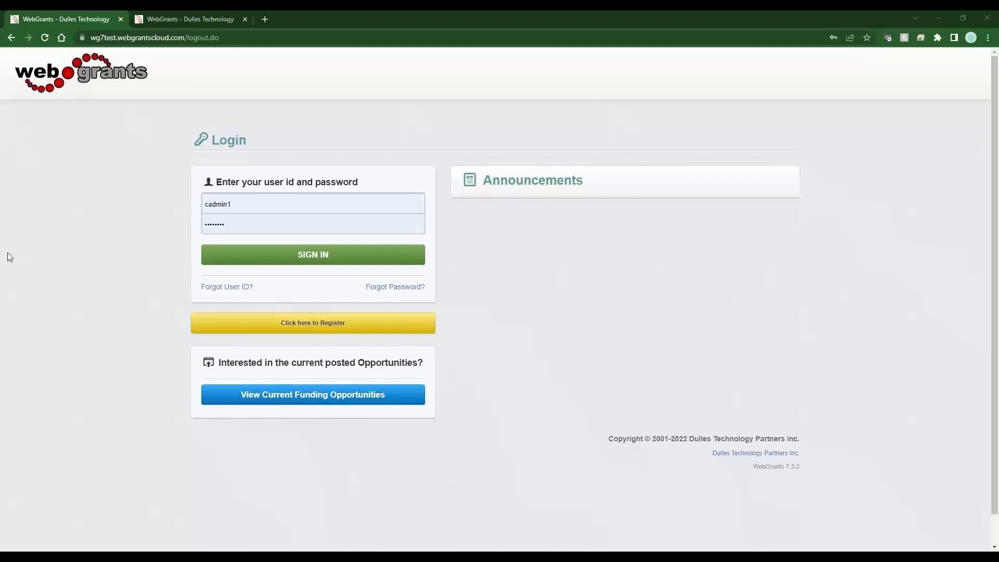
Sign in with the prefilled credentials and open the funding opportunity Training - Example Funding Opportunity - 2022.
left_click(269, 262)
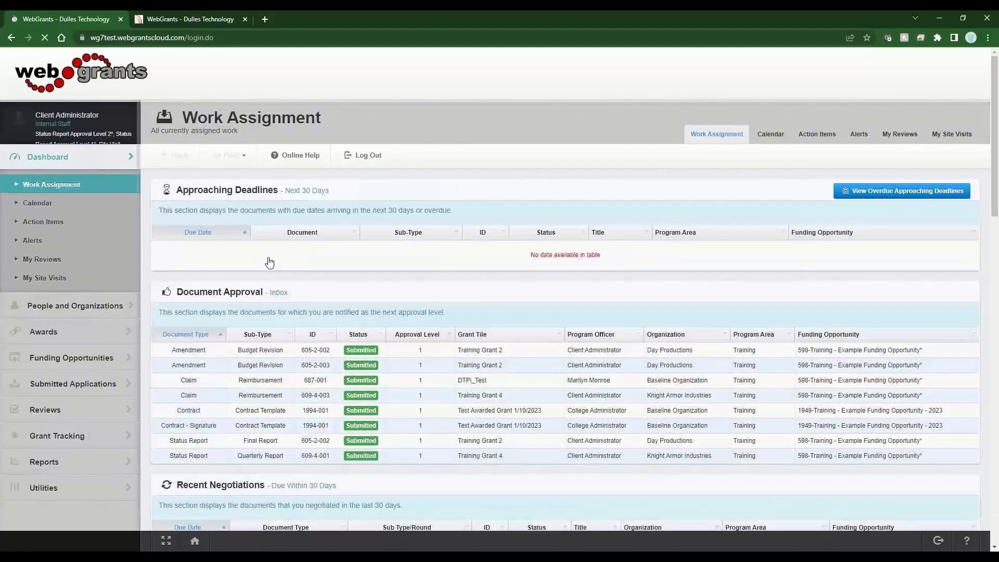
left_click(41, 358)
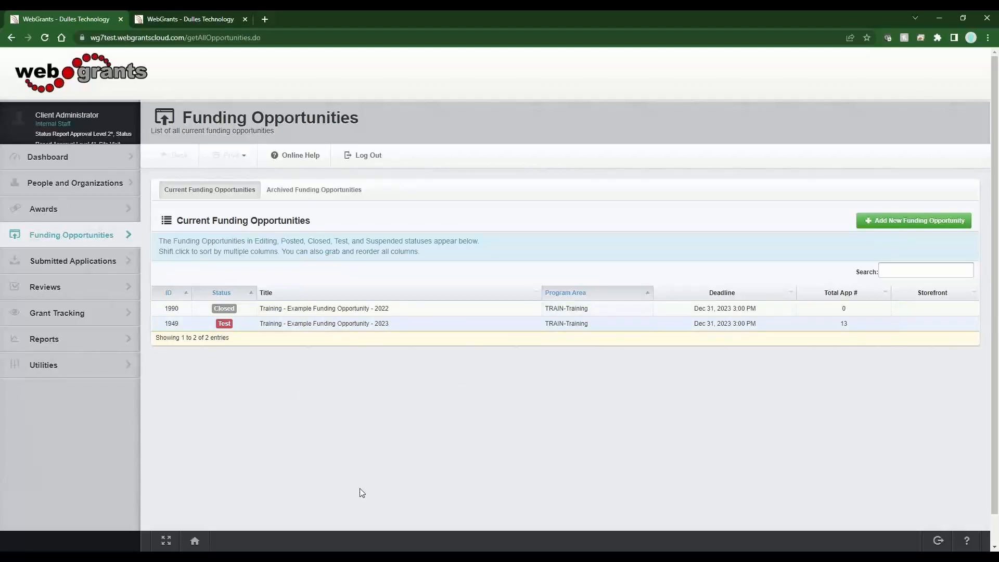
left_click(350, 310)
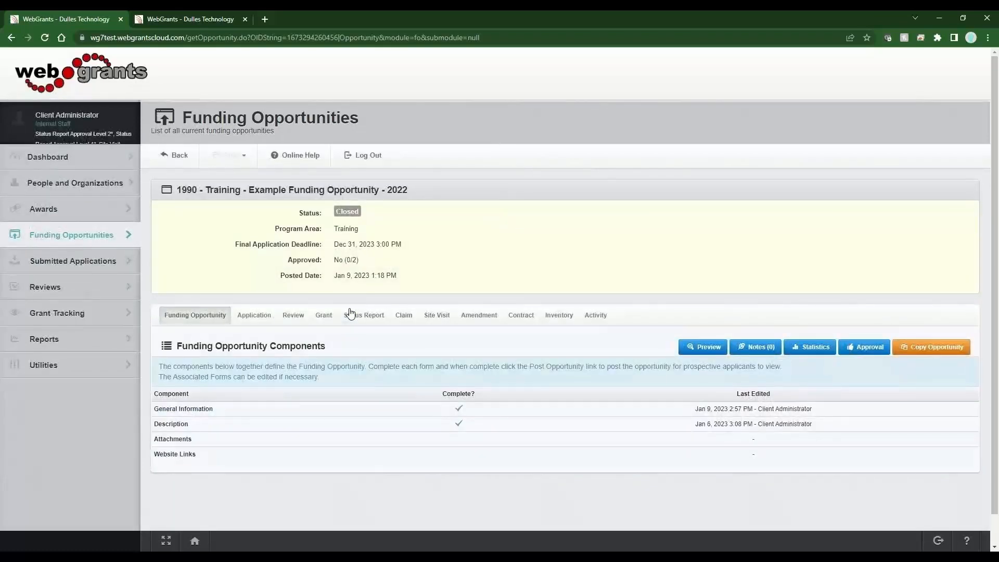
Check the application forms of the 2022 funding opportunity and create a copy of the opportunity.
left_click(254, 316)
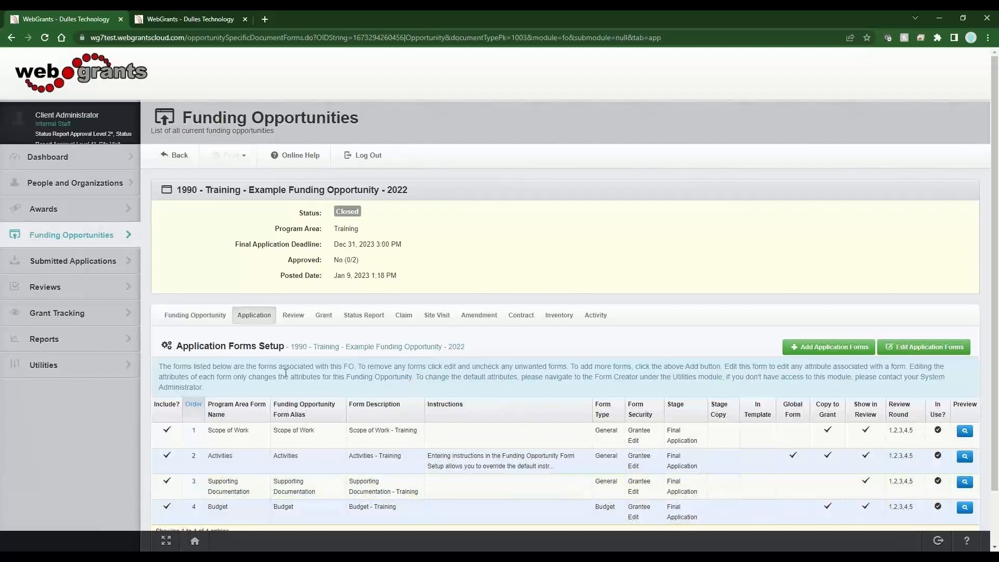
left_click(195, 316)
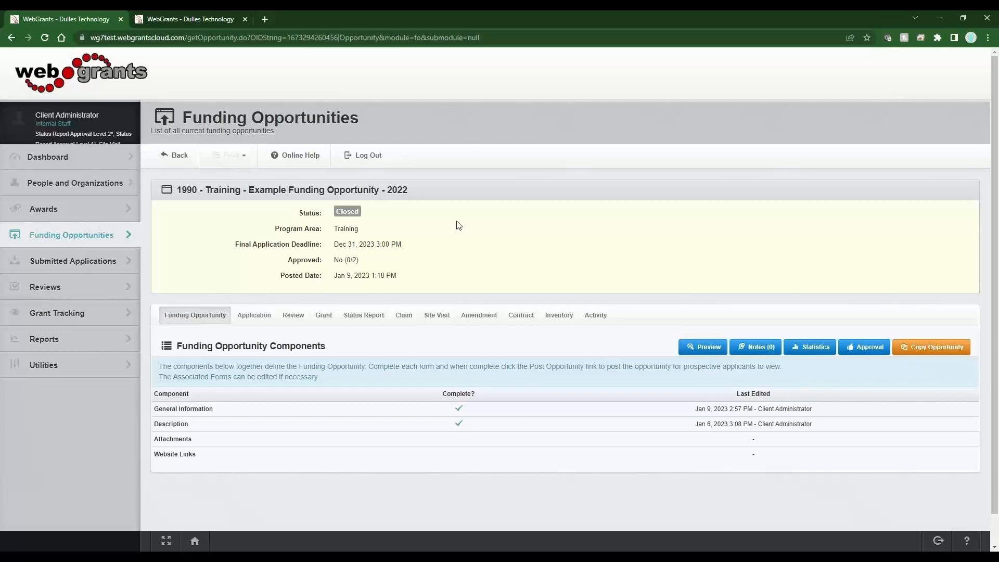
left_click(952, 352)
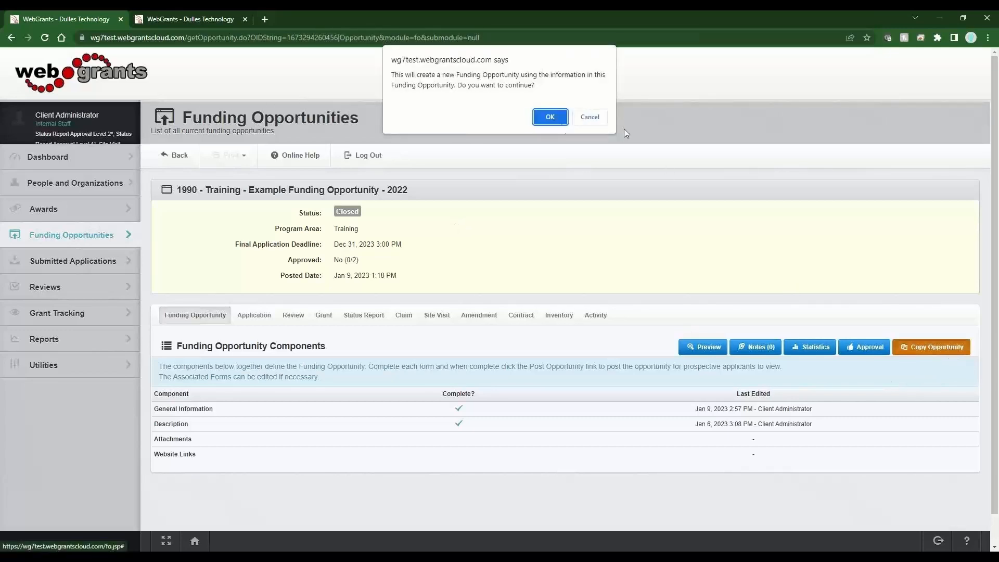
left_click(551, 118)
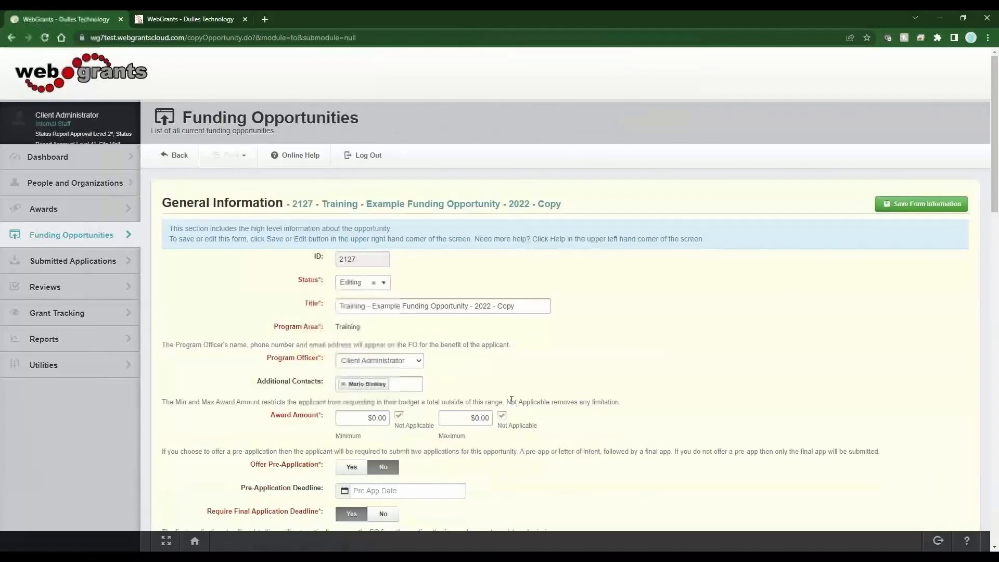
Title the copied opportunity "Training - Example Funding Opportunity - 2024" and set its status to Test.
left_click_drag(515, 305, 488, 308)
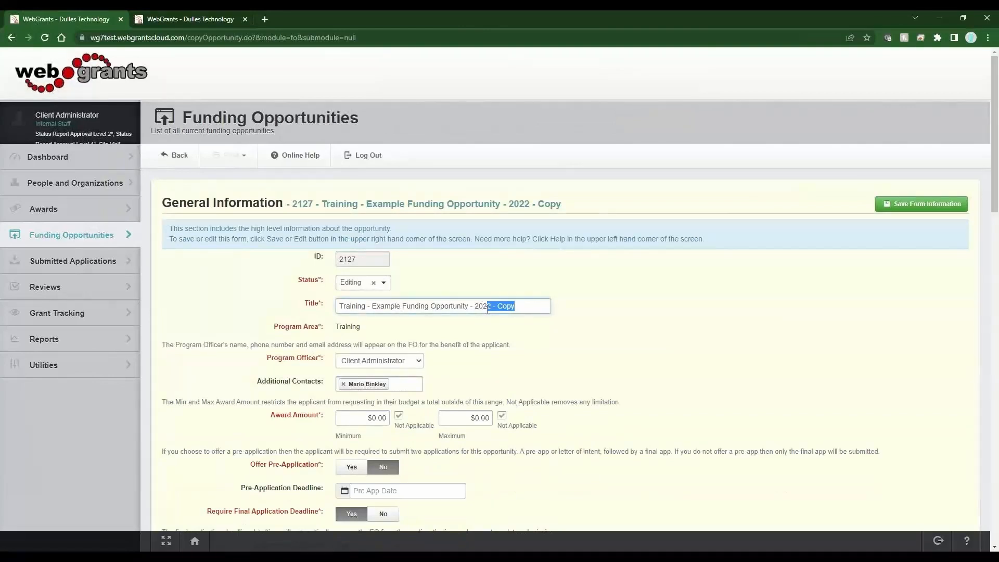
type("4")
left_click(364, 282)
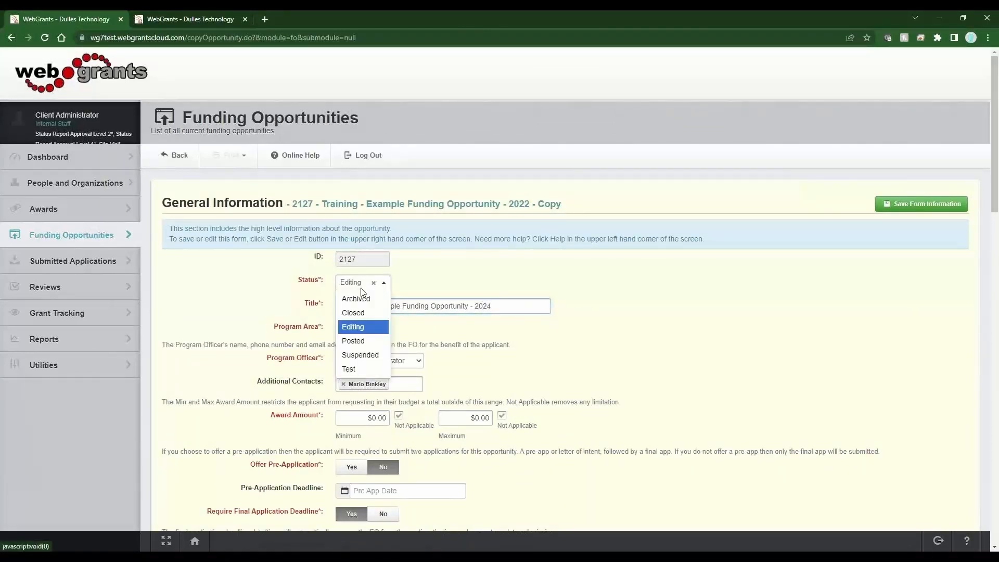
left_click(359, 370)
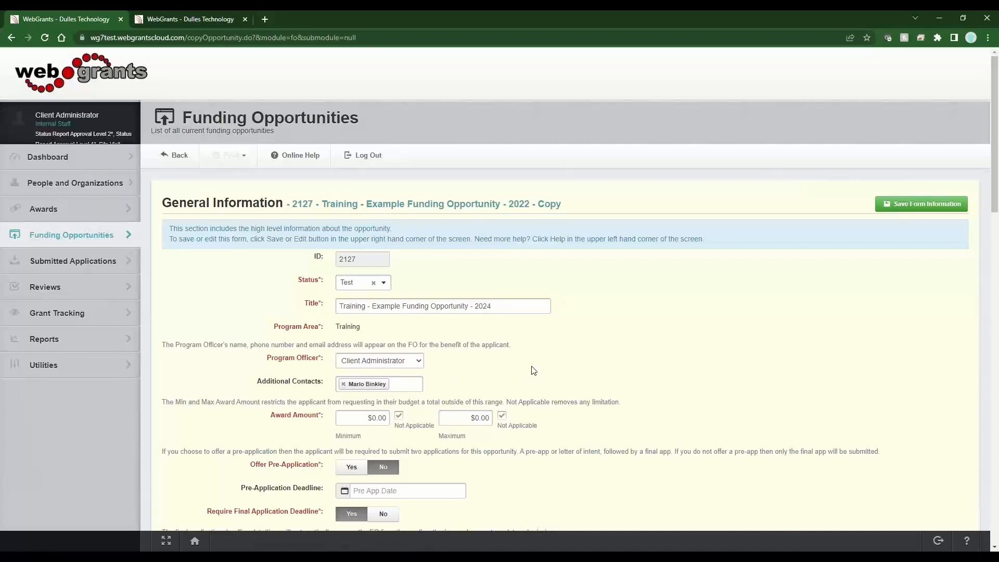
Set the application deadline to 12/31/2024 03:00:00 PM, the project start date to 01/01/2024 and the project end date to 12/31/2024.
scroll(533, 370, "down", 3)
left_click_drag(389, 410, 387, 410)
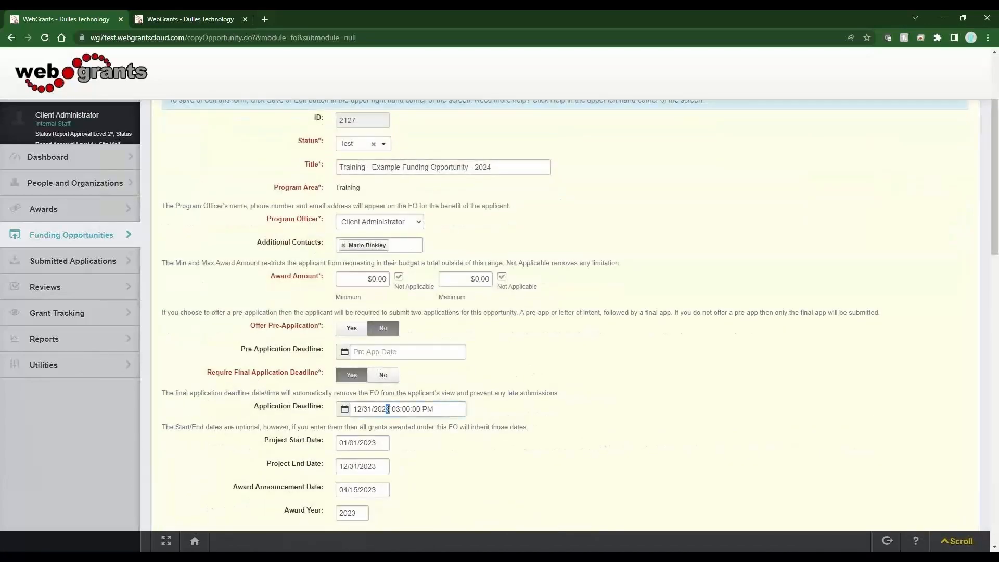
type("4")
left_click_drag(376, 444, 351, 513)
type("4")
left_click(424, 436)
left_click(374, 466)
type("4")
Set the award announcement date to 04/15/2024 and the award year to 2024, and save the general information.
left_click(441, 461)
type("4")
left_click(431, 475)
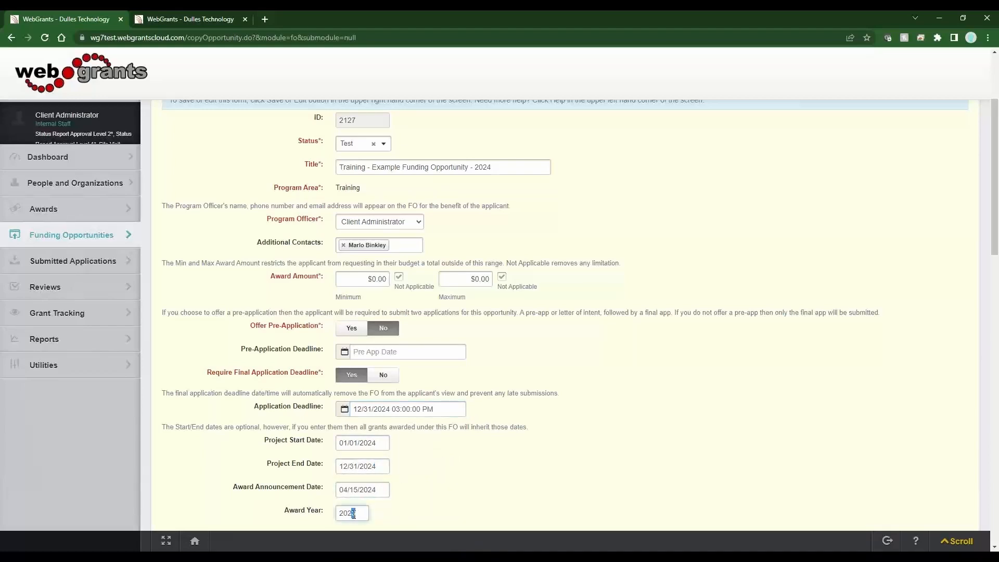
type("4")
left_click(488, 479)
scroll(488, 480, "up", 3)
left_click(925, 202)
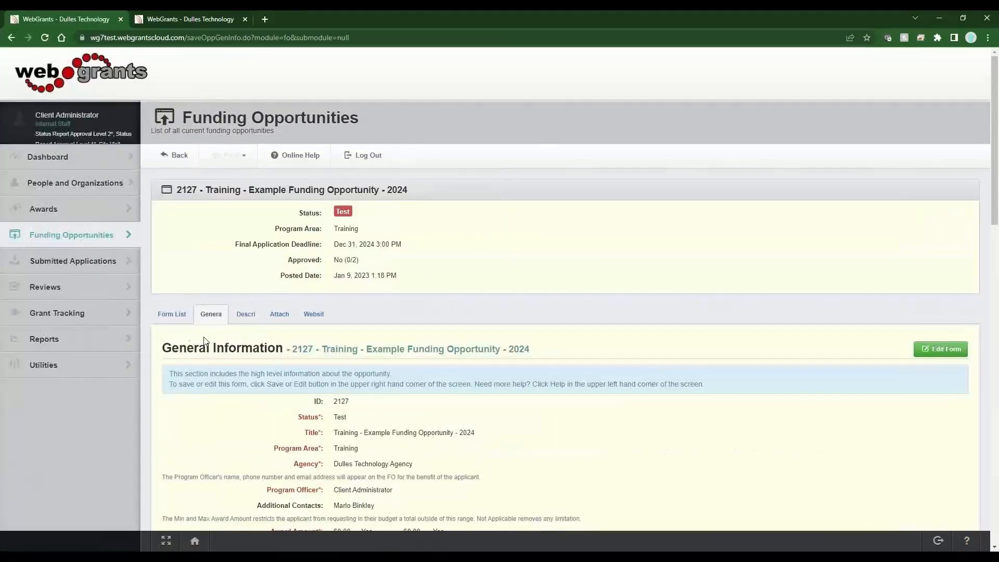
Exclude the Budget form from the 2024 opportunity's application forms and save the forms setup.
left_click(172, 316)
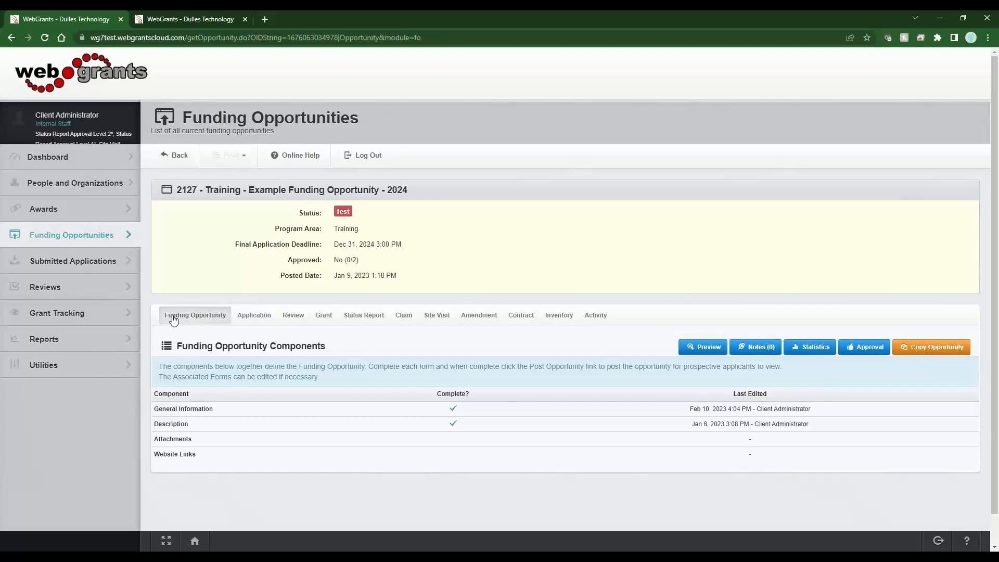
left_click(255, 322)
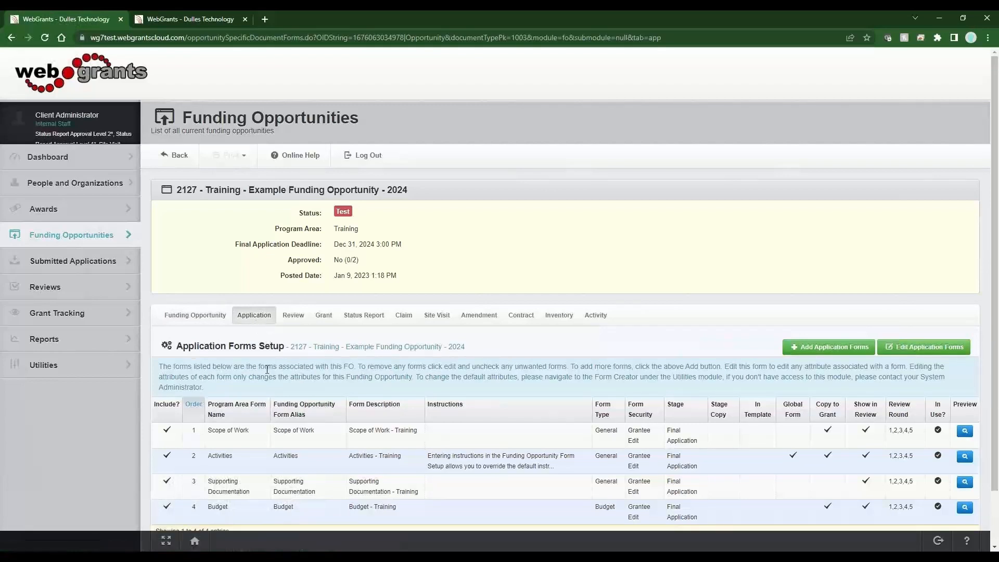
left_click_drag(408, 190, 389, 190)
left_click(934, 354)
scroll(237, 475, "down", 2)
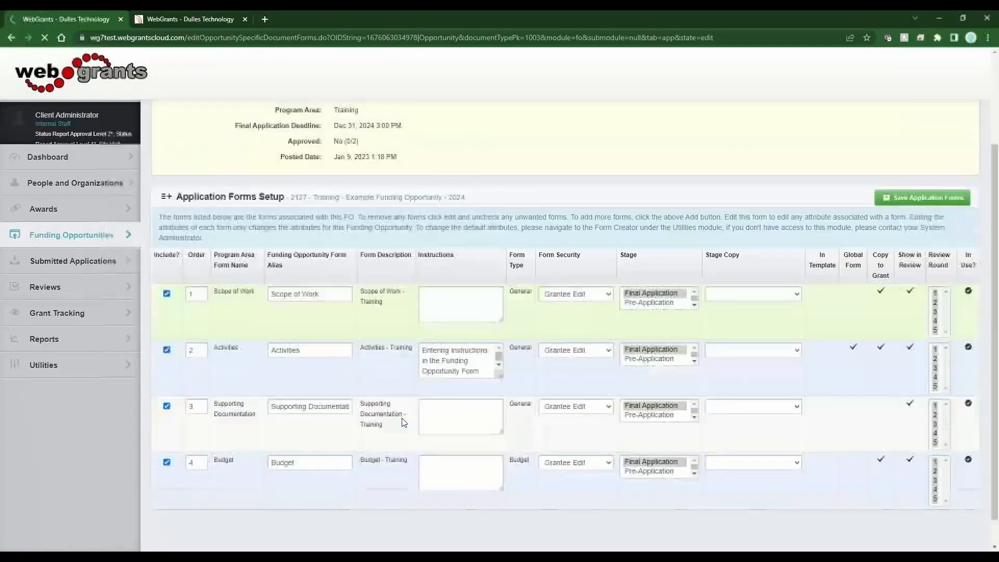
left_click(166, 430)
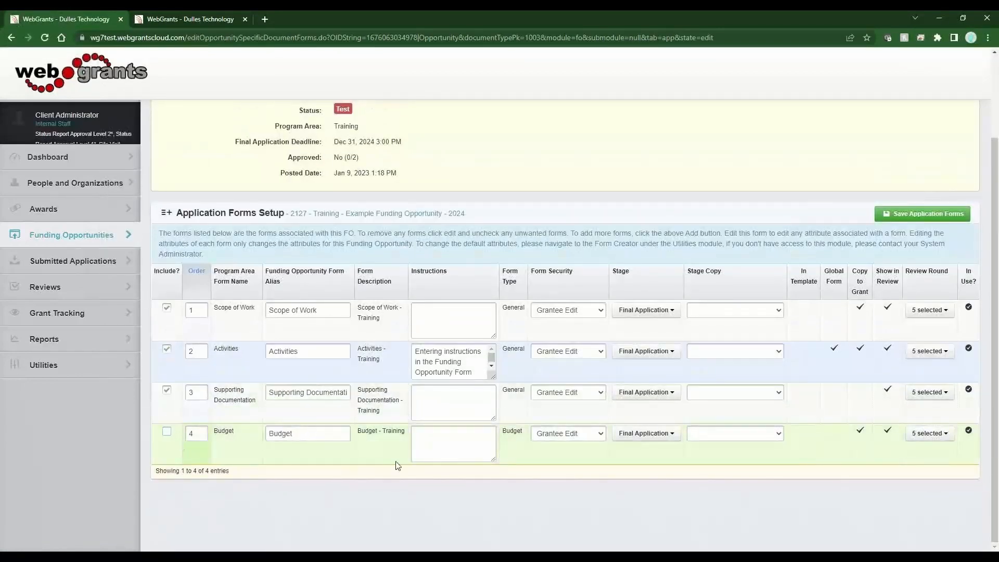
left_click(922, 214)
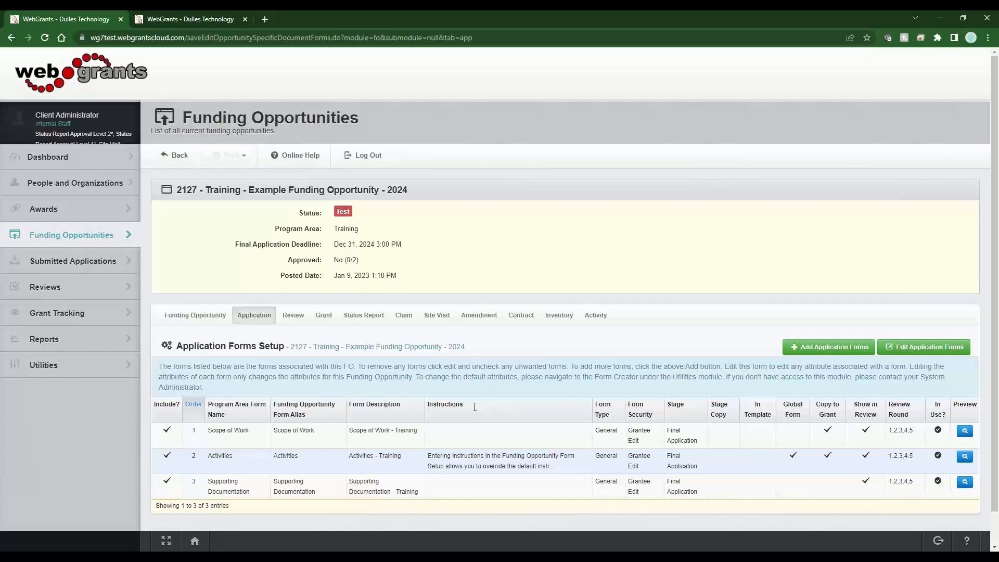
Examine the 2024 opportunity's grant forms, checking the Budget form copied from the application.
left_click(336, 321)
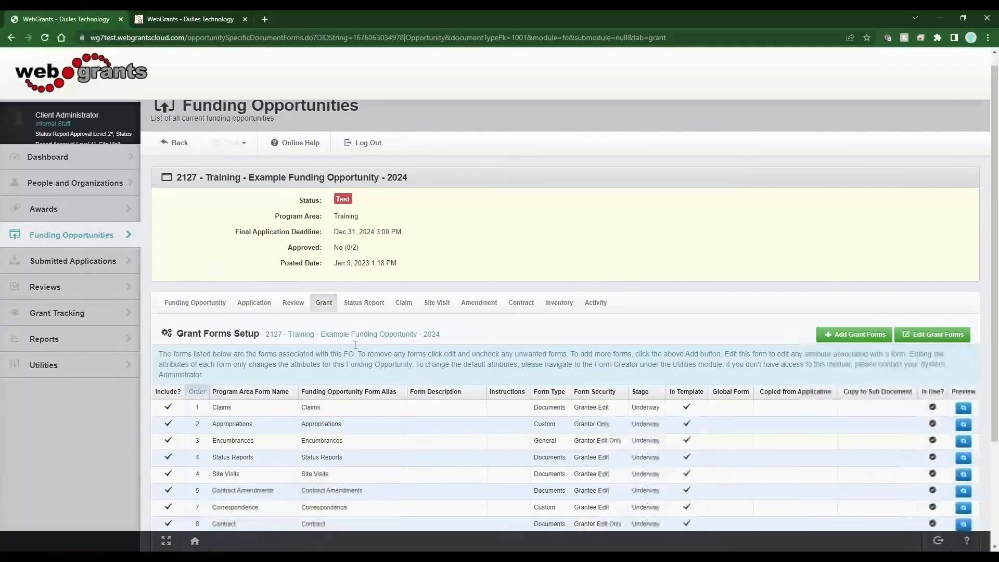
scroll(348, 344, "down", 3)
left_click_drag(460, 424, 300, 422)
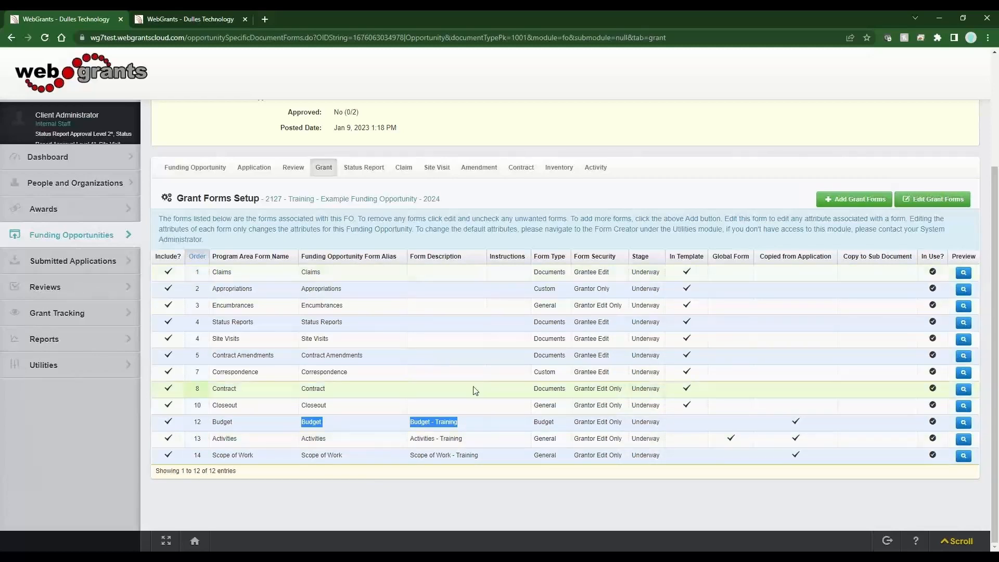
left_click(401, 489)
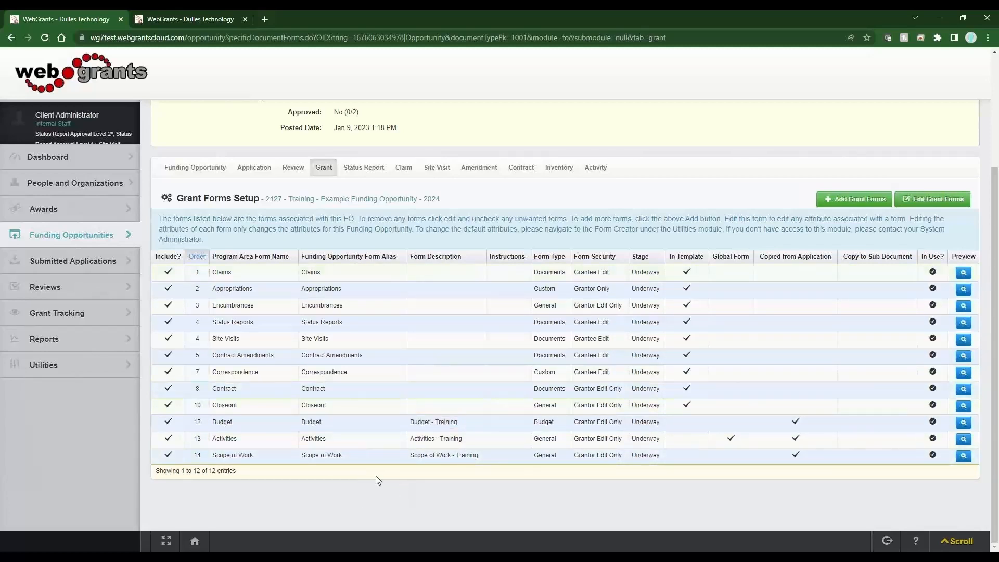
Return to the funding opportunities list and view the application forms setup of Training - Example Funding Opportunity - 2023.
left_click(244, 167)
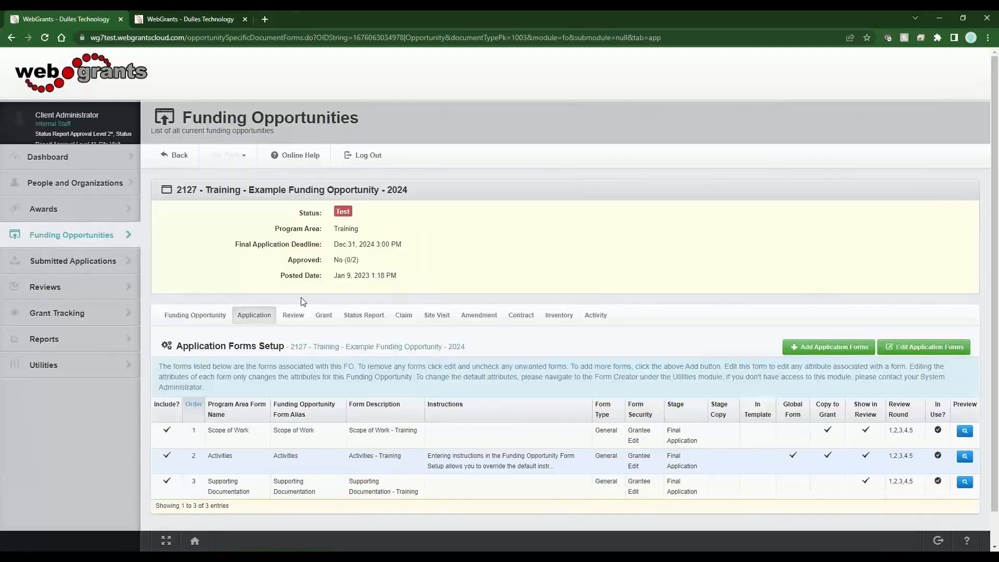
left_click(192, 164)
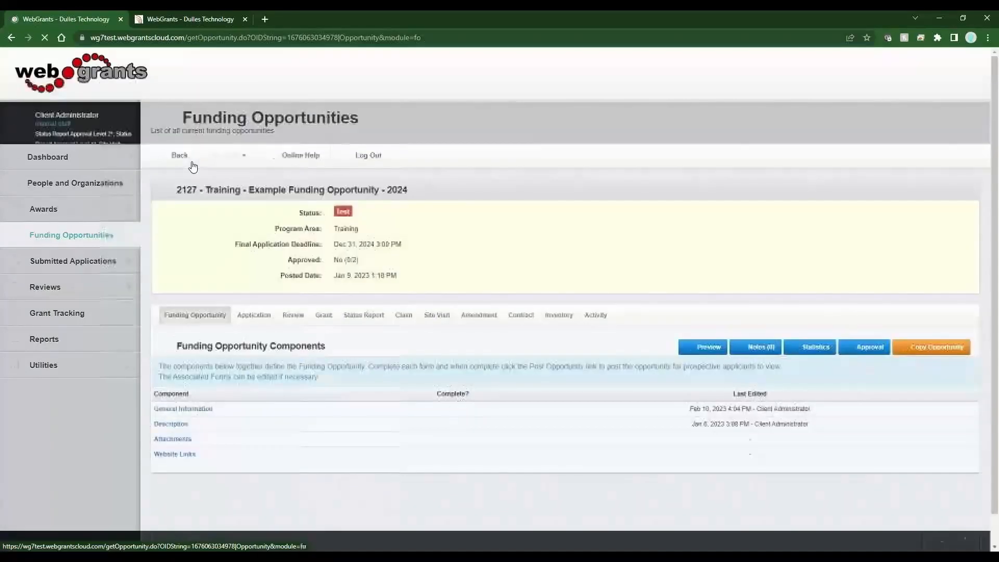
left_click(180, 161)
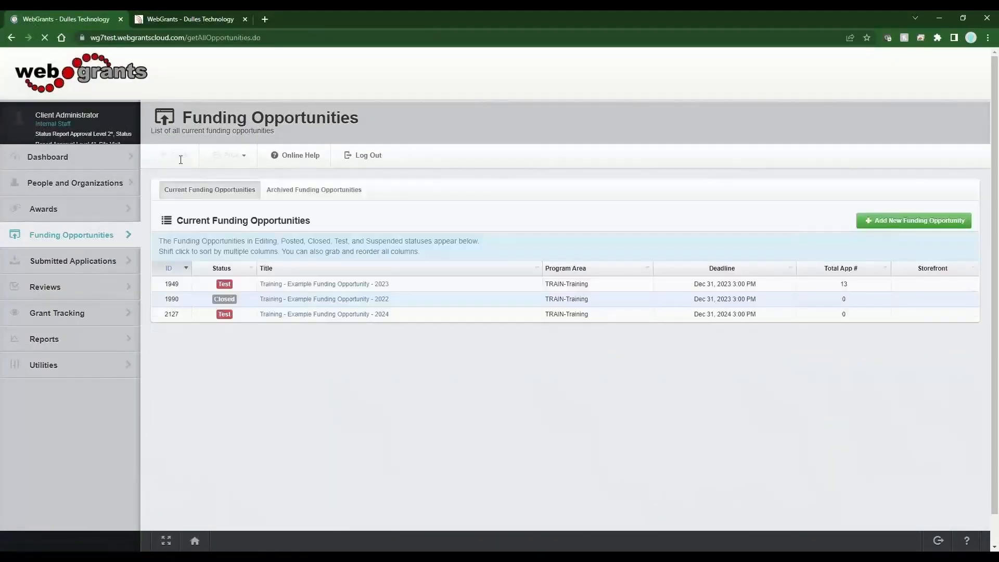
left_click(281, 324)
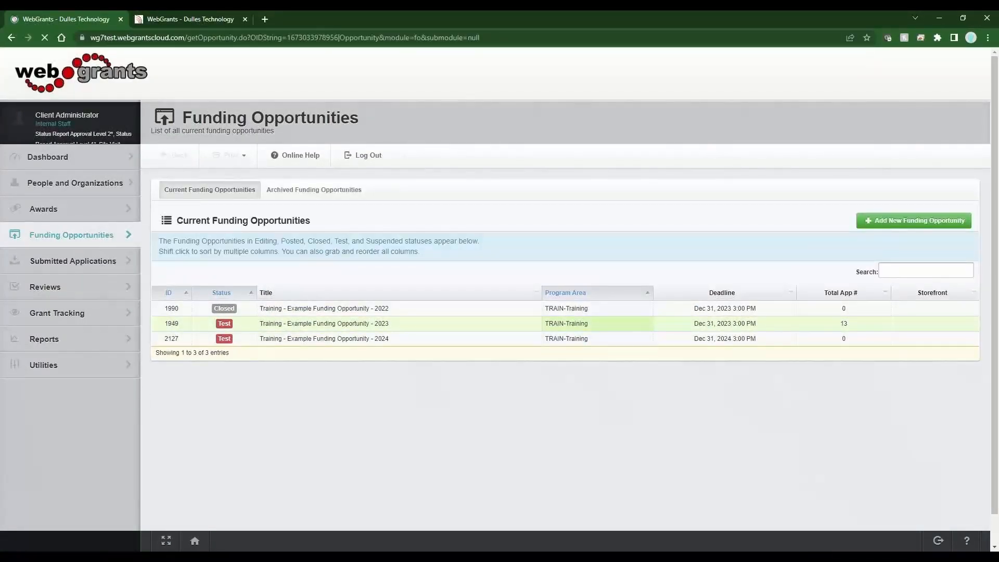
left_click(246, 319)
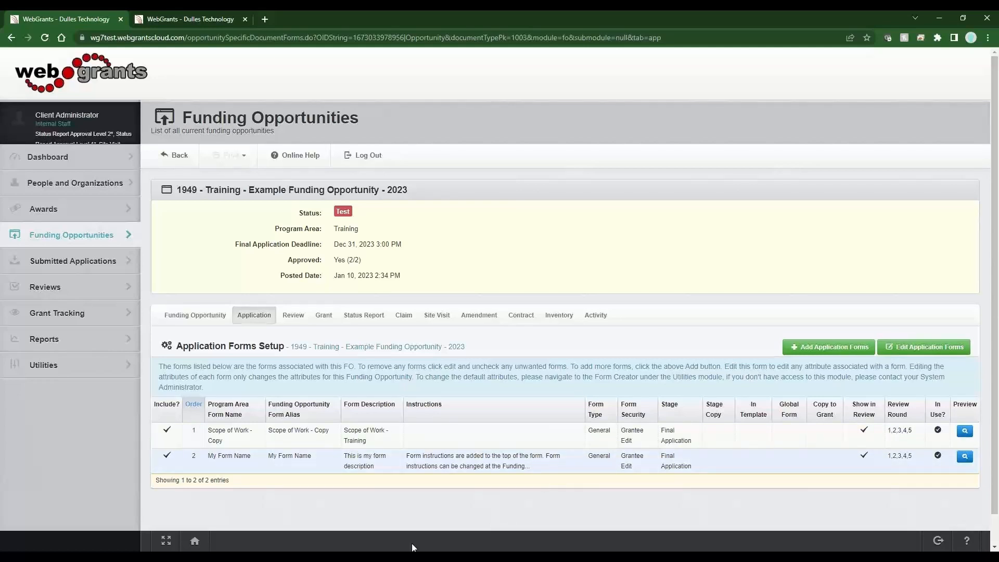
Switch to the Form Creator page for the Training program area's Application document and start a new application form.
left_click(213, 19)
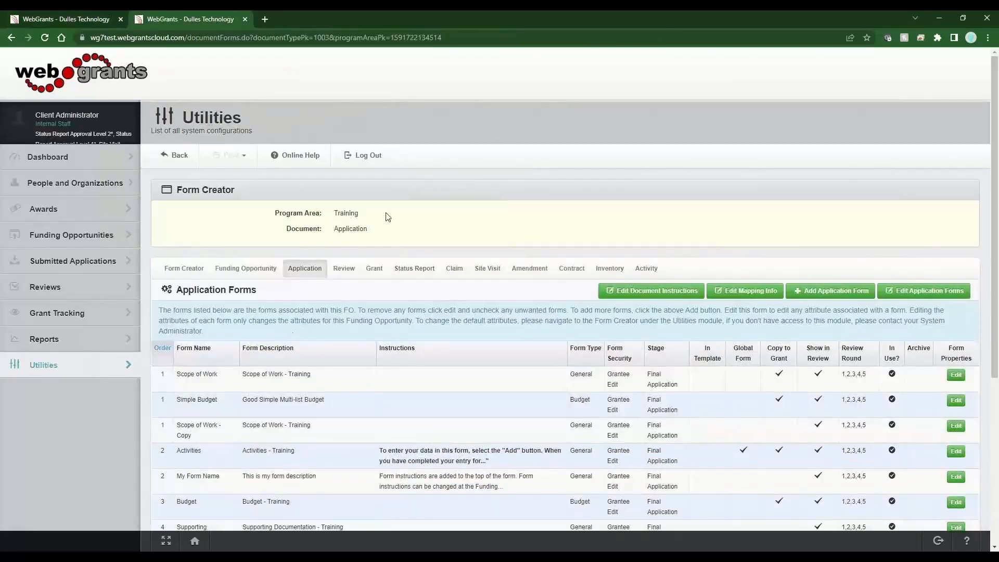
left_click_drag(295, 212, 297, 232)
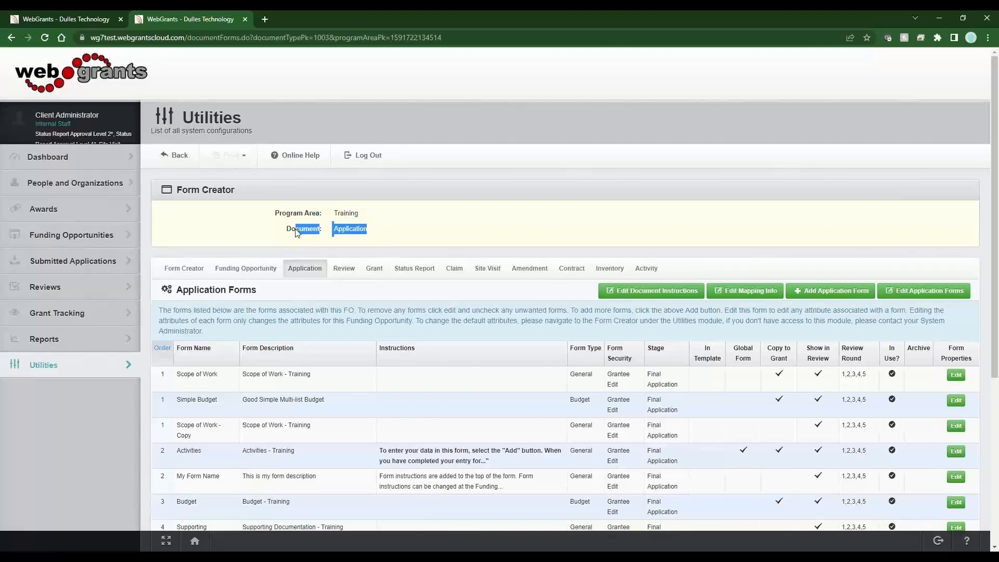
left_click(258, 249)
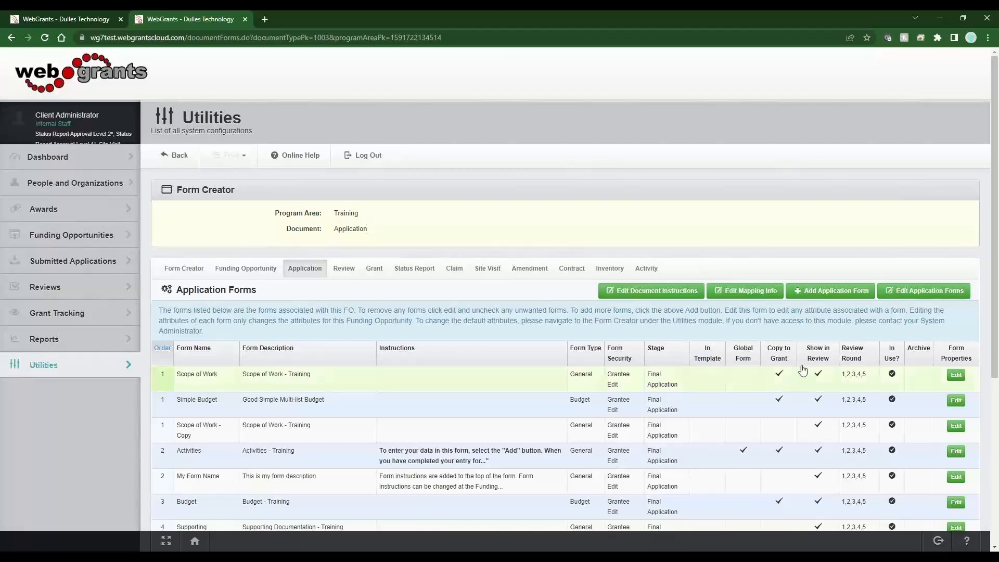
left_click(830, 291)
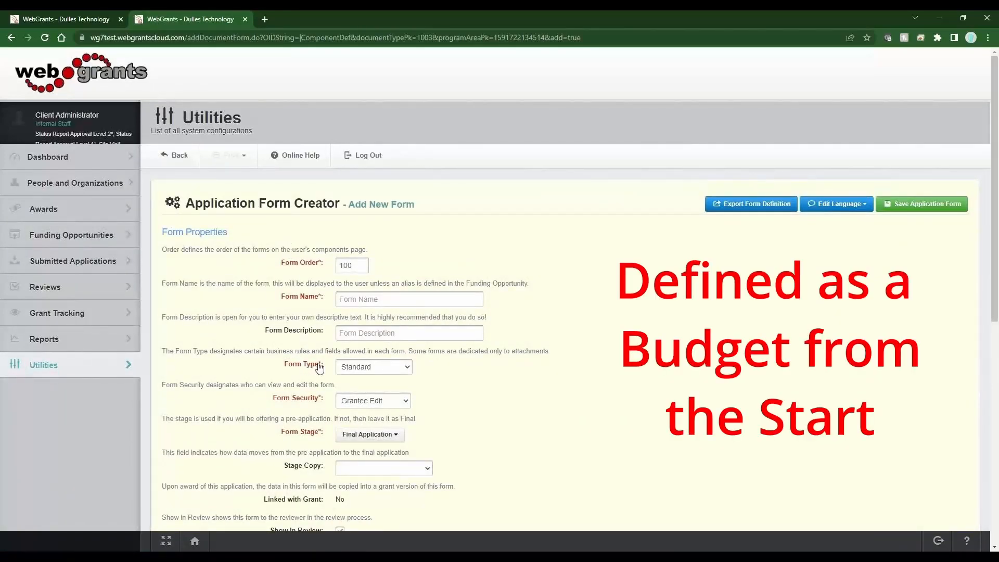
Set the new application form's type to Budget.
left_click_drag(318, 366, 284, 367)
left_click(358, 367)
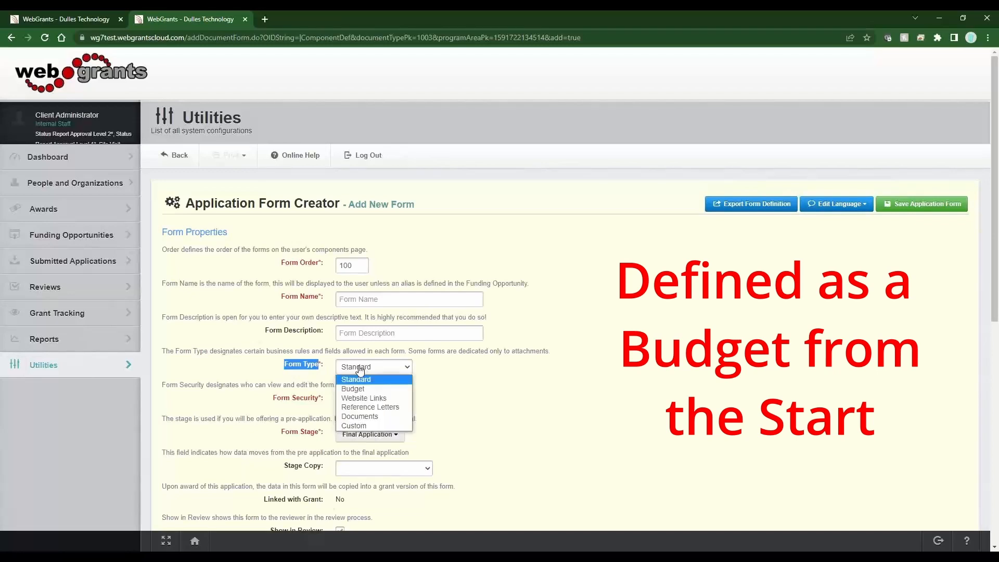
left_click(359, 390)
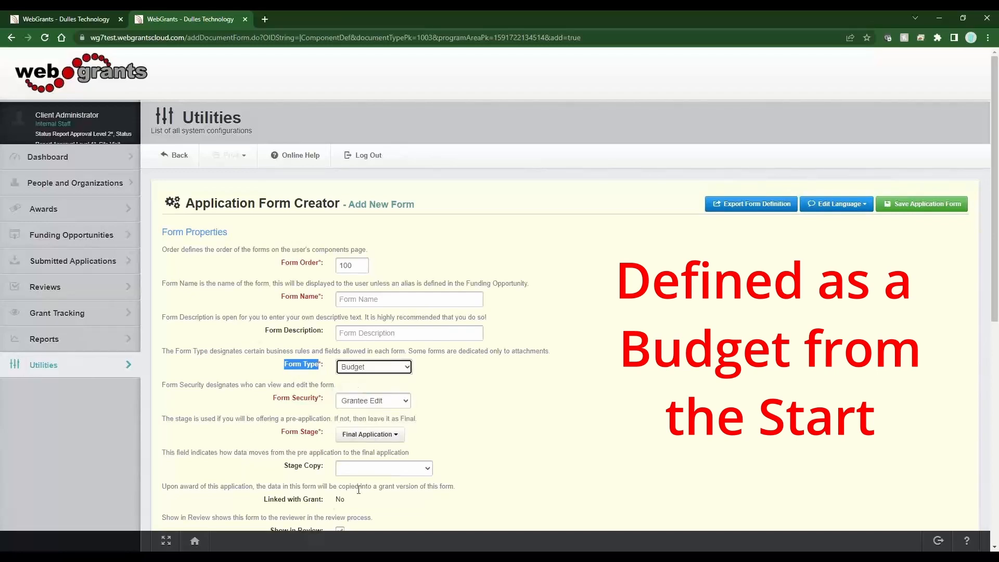
left_click(370, 370)
left_click(367, 380)
left_click(372, 370)
left_click(373, 390)
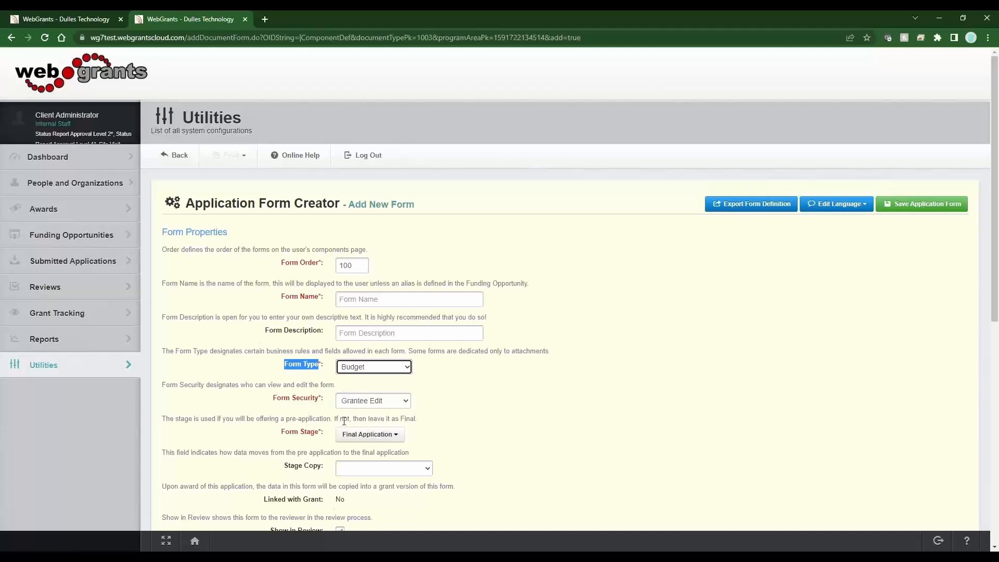
Set the new budget form's order to 2.
double_click(346, 266)
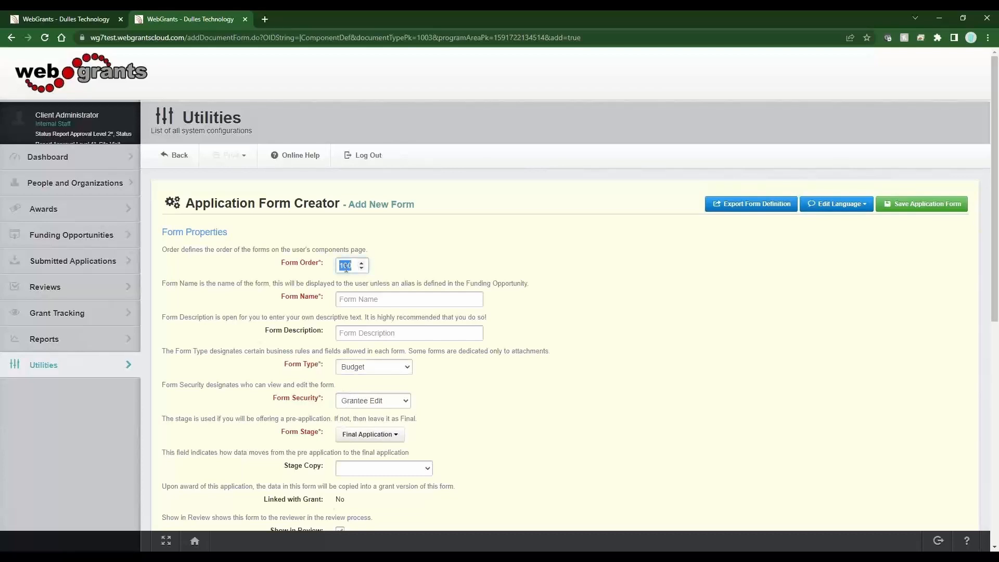
type("2")
left_click(431, 254)
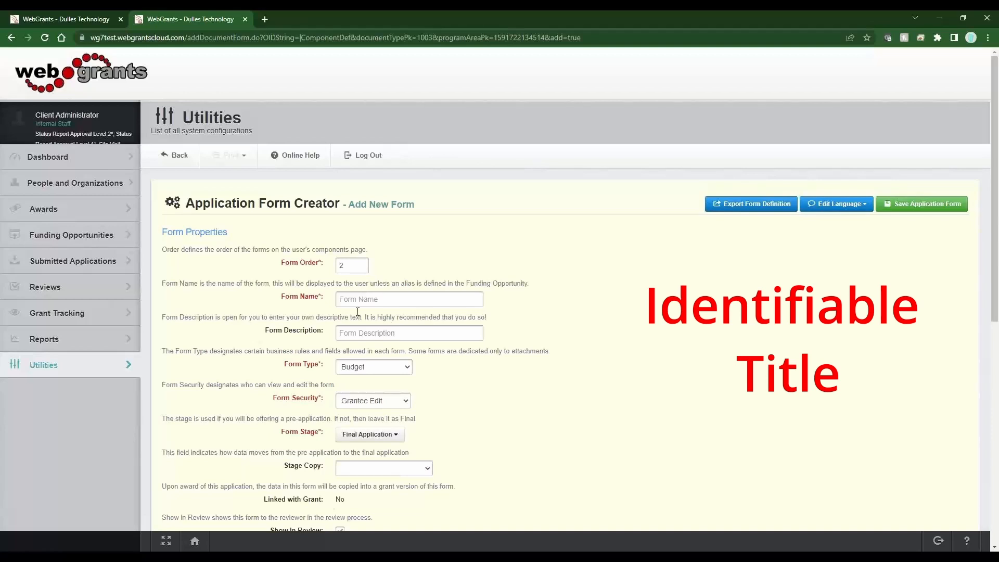
Name the new application form Budget.
left_click_drag(327, 332, 262, 336)
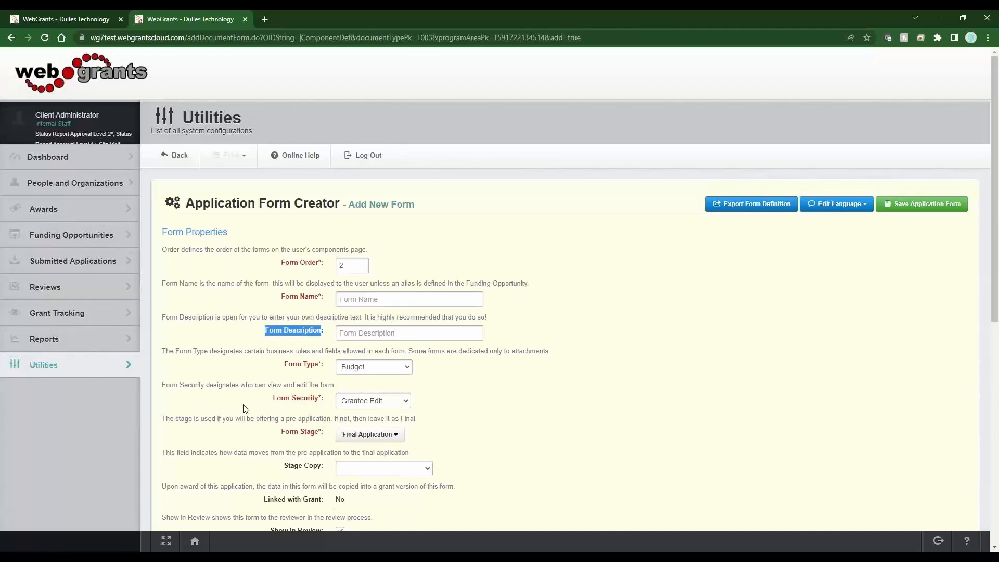
left_click(370, 299)
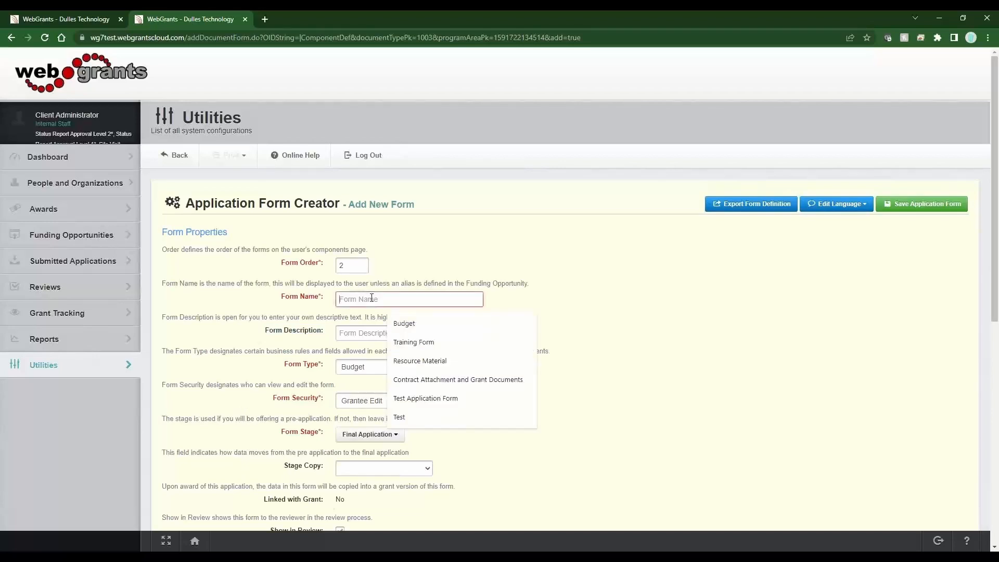
type("Budget")
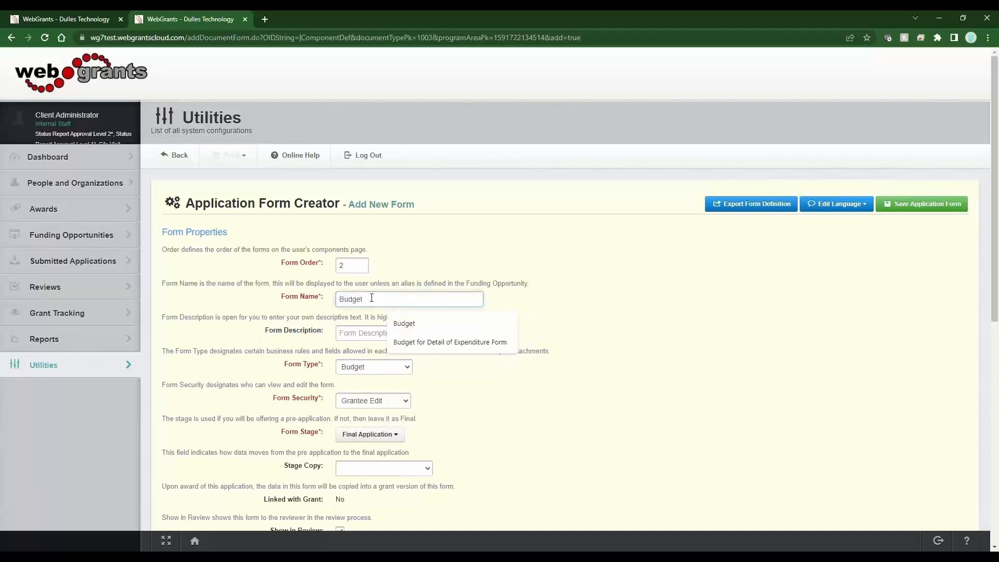
key("Tab")
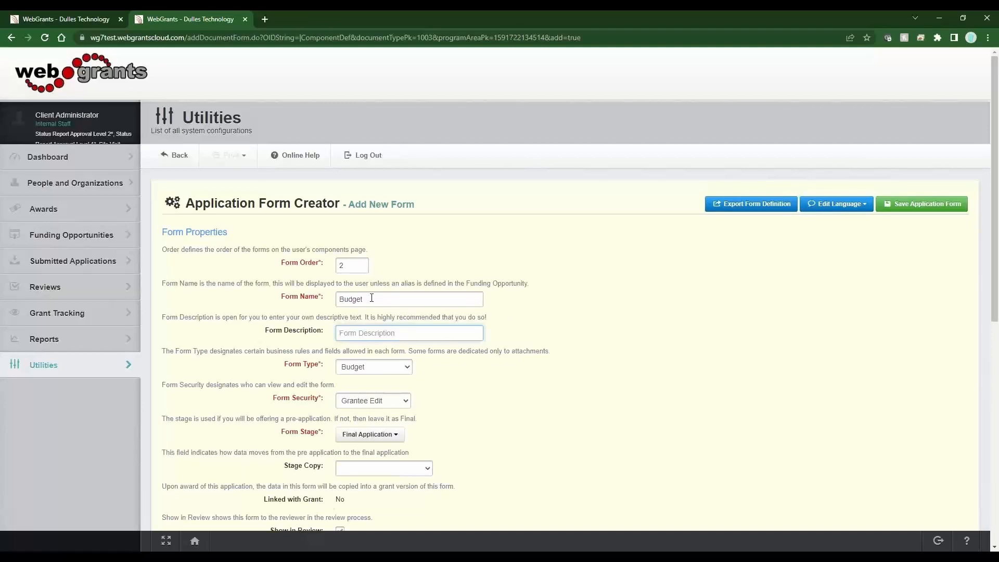
Set the form description to "New Training Budget for 23 FO" and save the application form.
type("New Training Bug")
type("get")
key("BackSpace")
key("BackSpace")
key("BackSpace")
key("BackSpace")
key("BackSpace")
type("dget for 23 FO")
left_click_drag(318, 364, 284, 365)
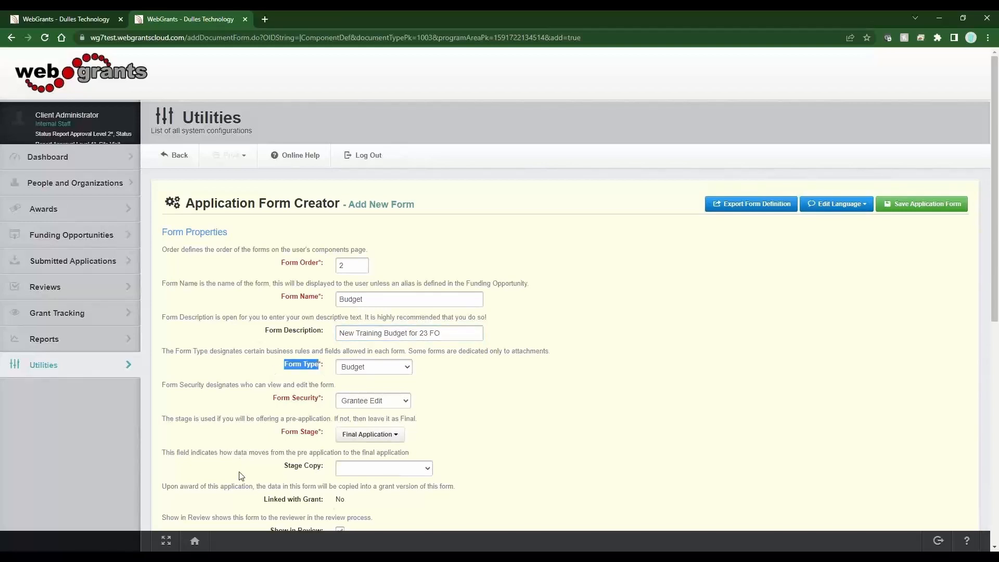
left_click(931, 204)
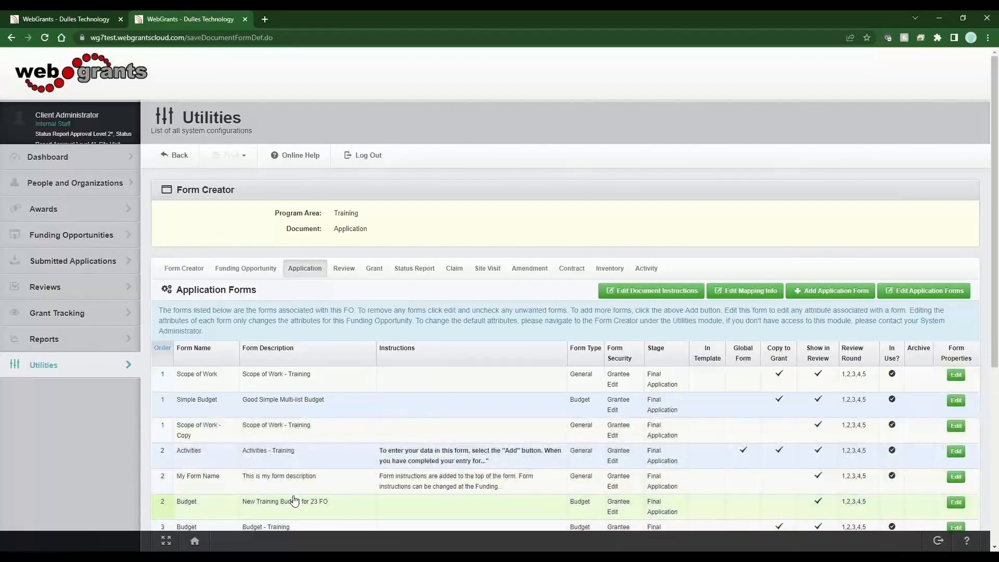
Open the Budget form described as New Training Budget for 23 FO and start a new section in it.
left_click(235, 517)
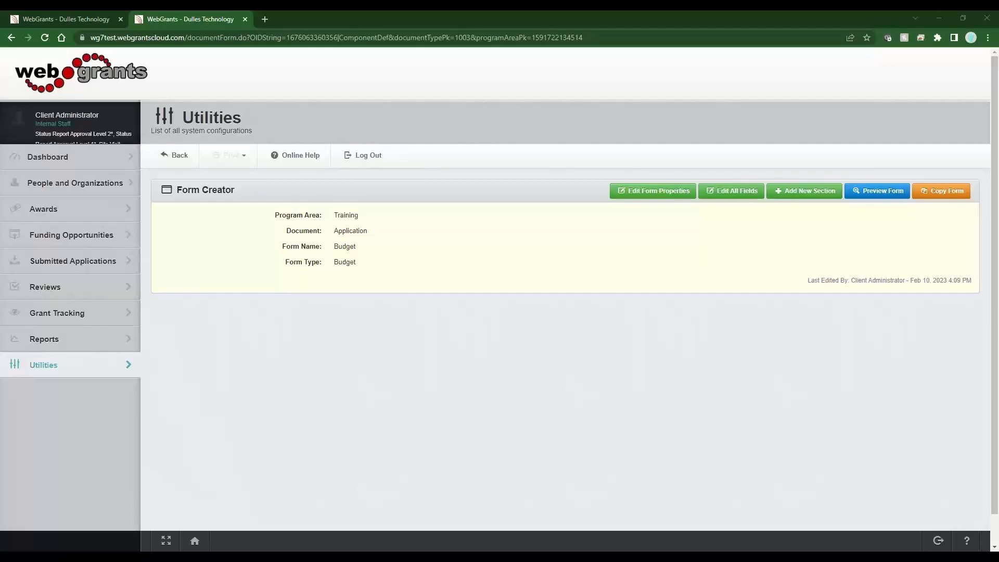
left_click(802, 198)
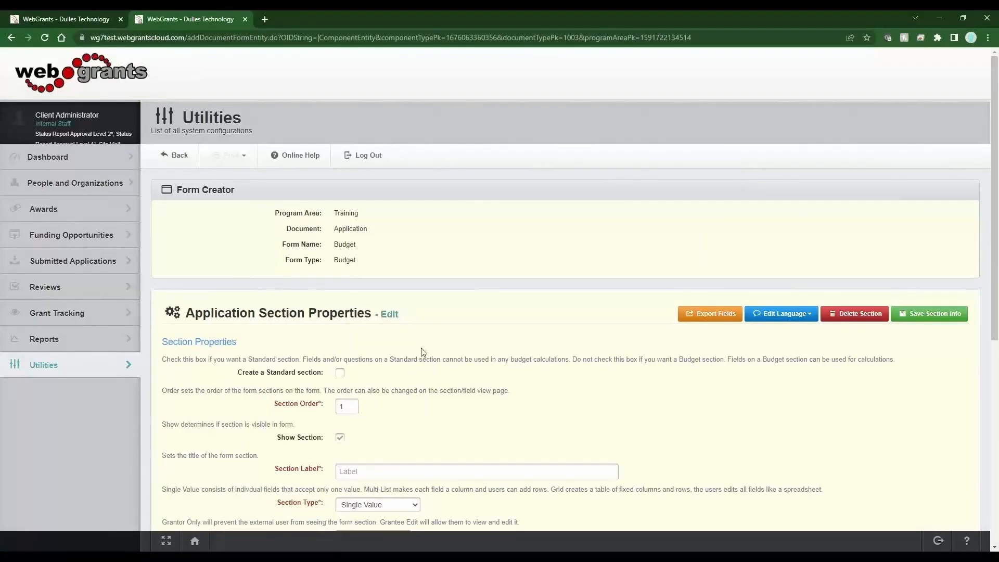
left_click_drag(326, 375, 229, 377)
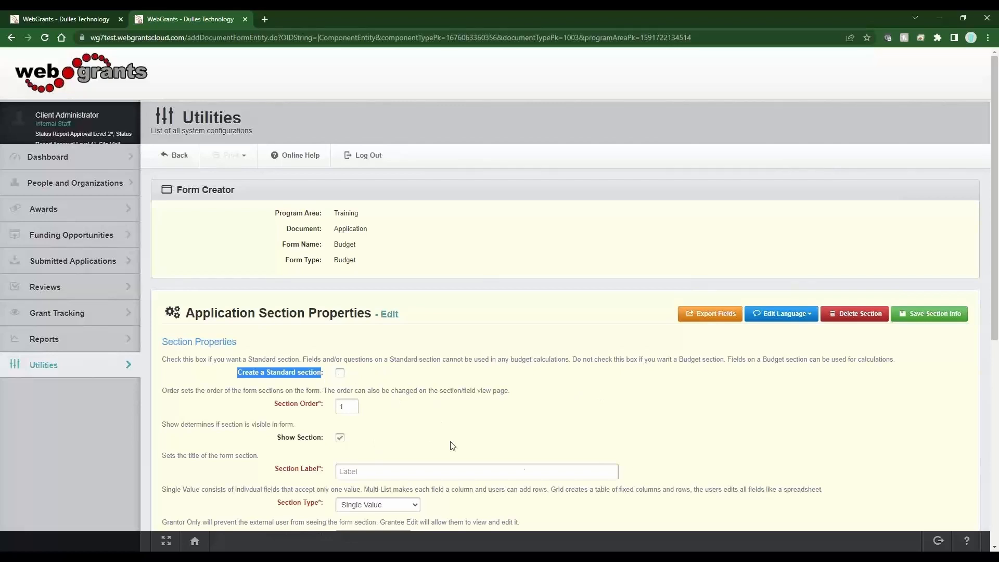
left_click(447, 425)
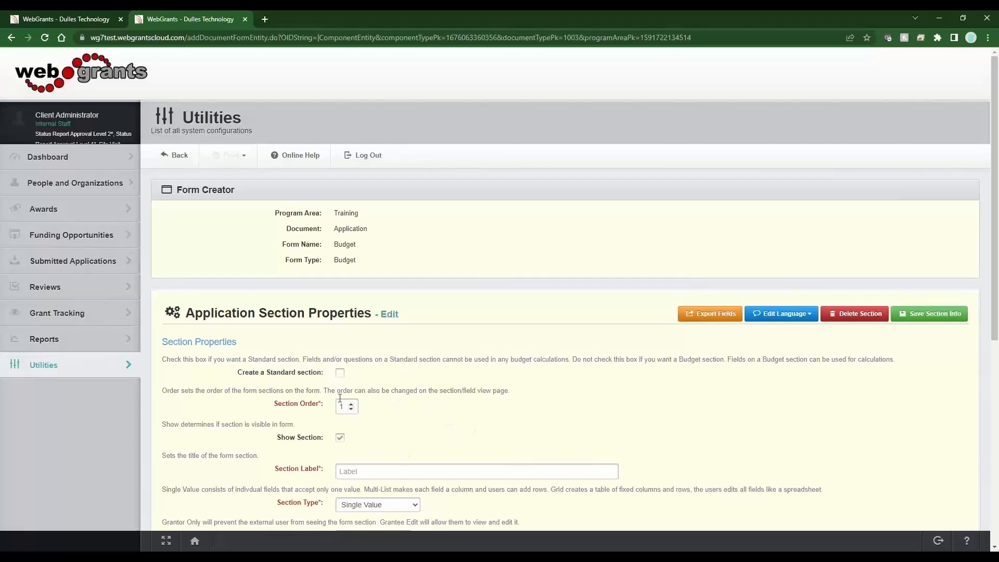
left_click_drag(324, 379, 229, 378)
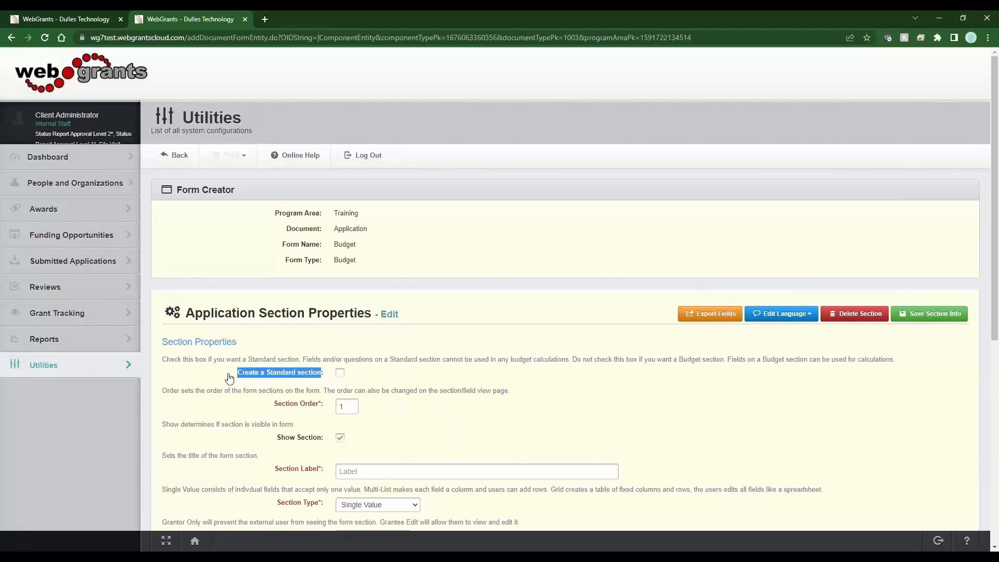
left_click(340, 373)
left_click(339, 373)
left_click(312, 353)
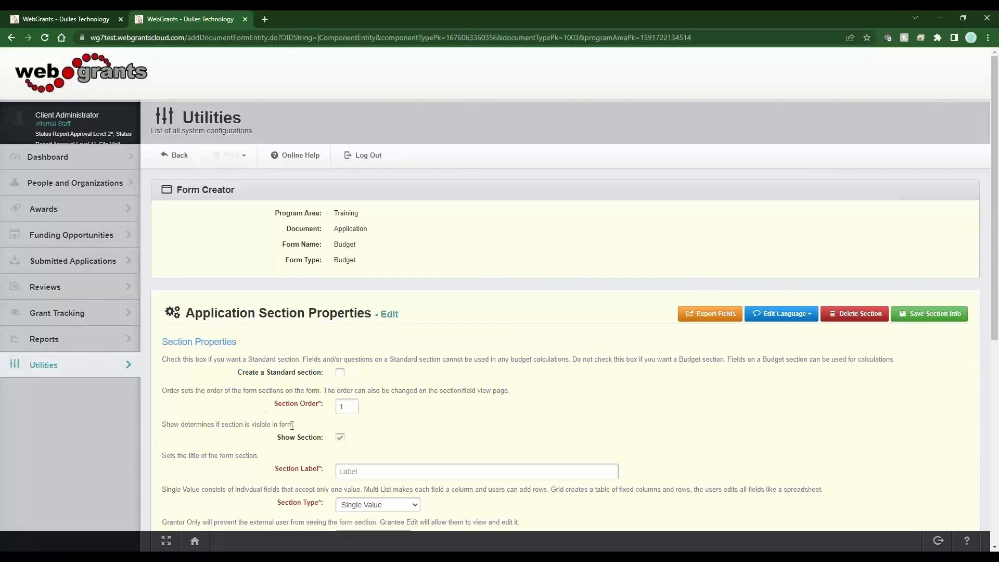
Label the new section Salary and set its section type to Multiple List.
scroll(278, 437, "down", 3)
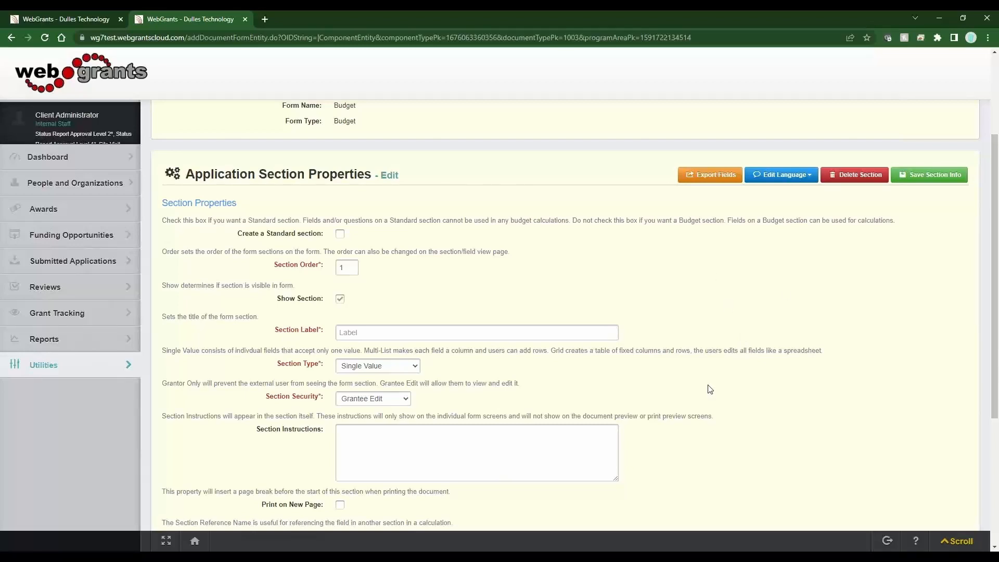
left_click(419, 327)
type("S")
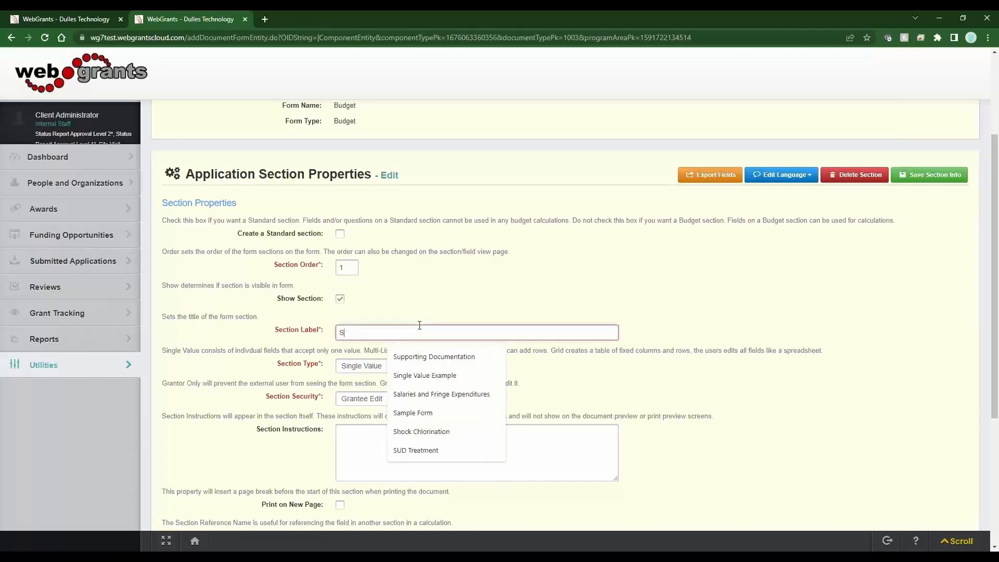
type("alary")
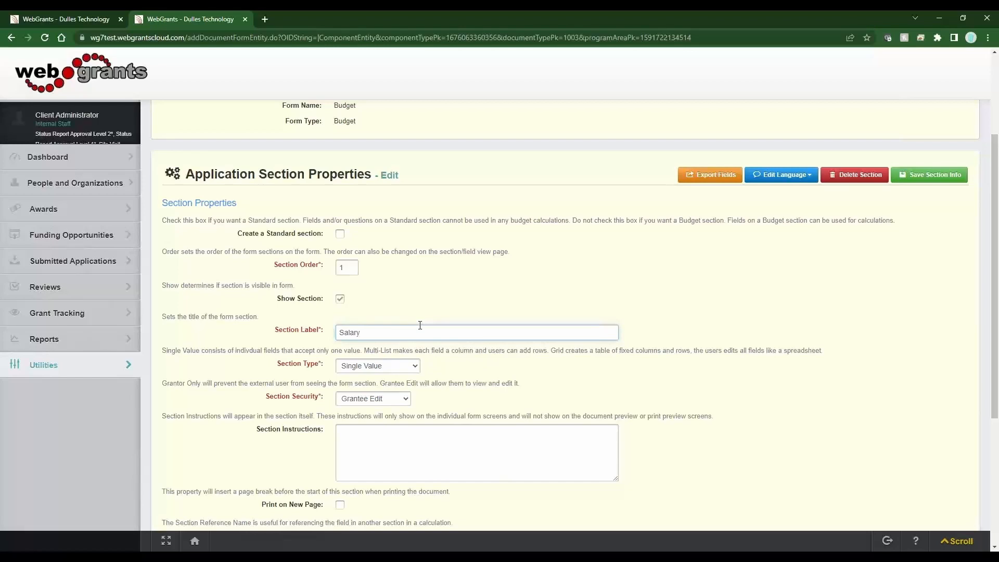
left_click(398, 367)
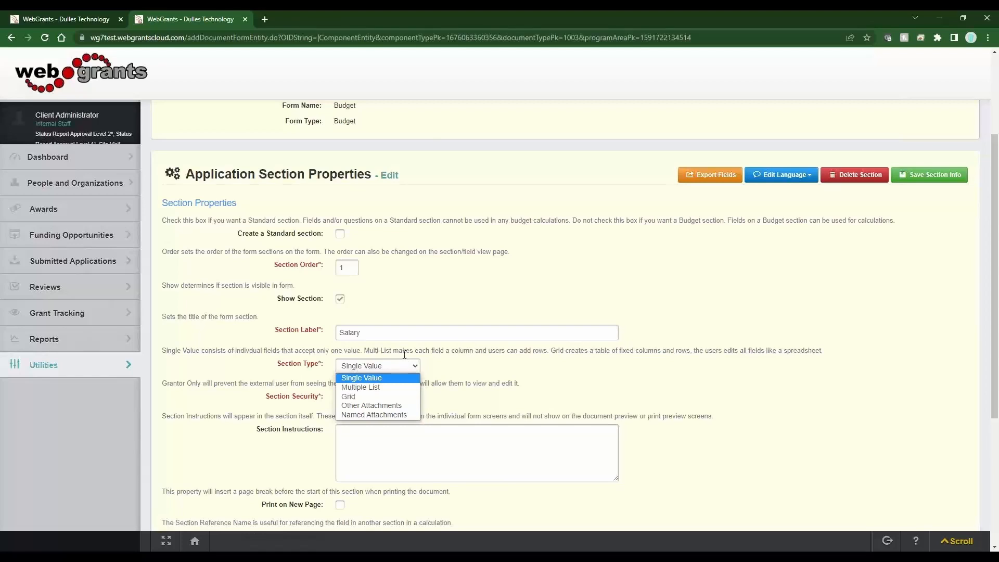
left_click(386, 389)
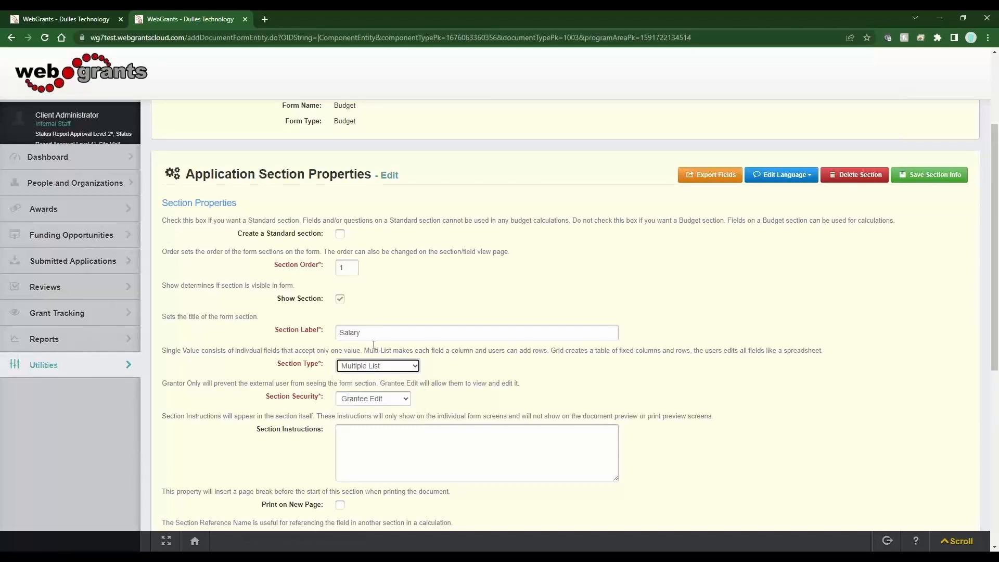
Change the section label to "Salaries and Fringe Expenditures" and save the section.
left_click(363, 333)
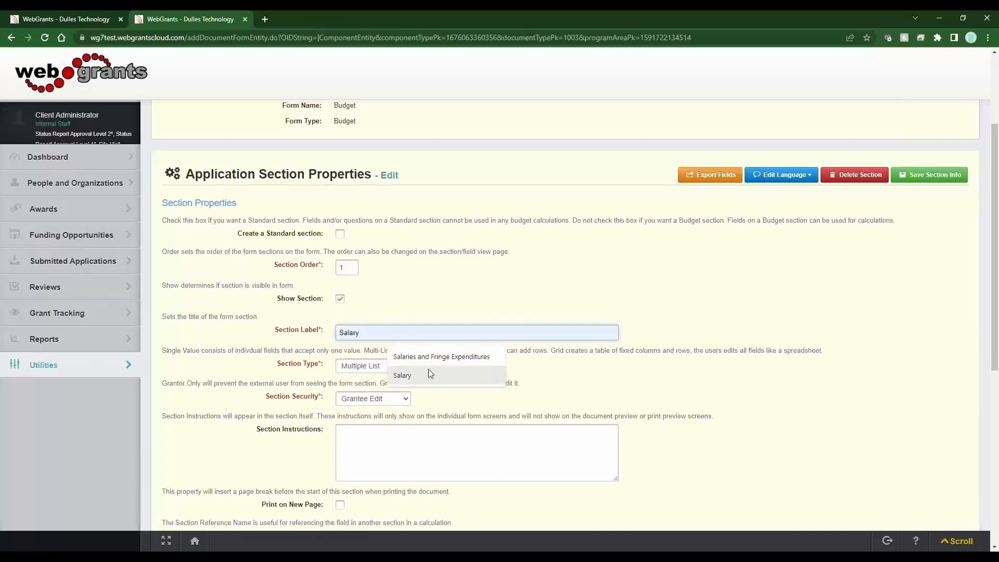
left_click(432, 355)
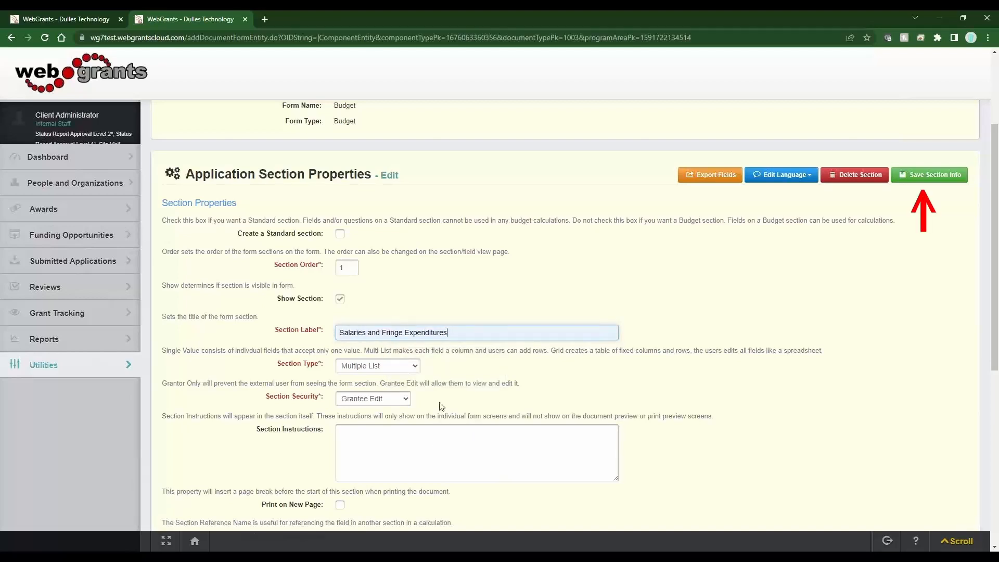
left_click(925, 182)
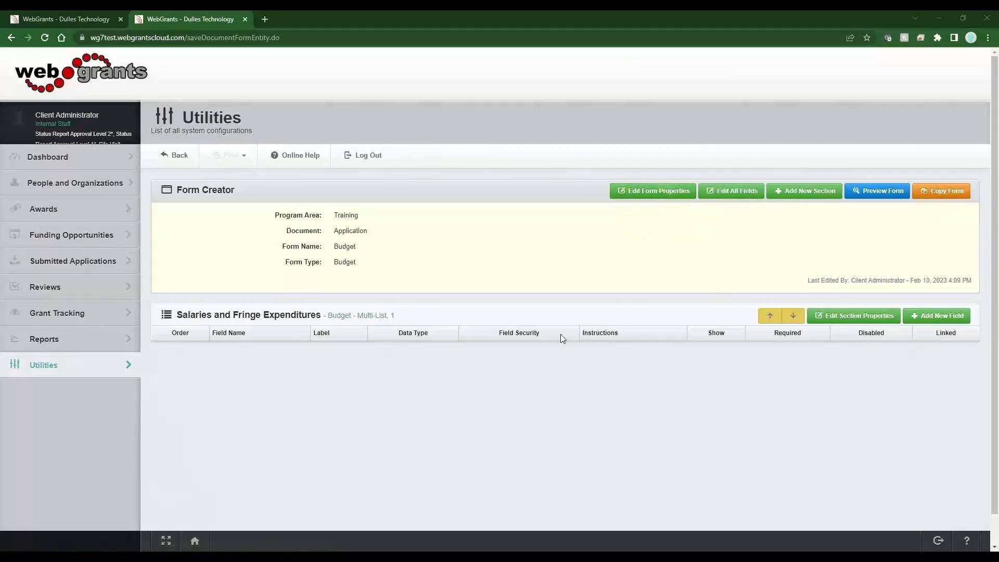
Start a new field in the Salaries and Fringe Expenditures section and set its data type to Text.
left_click(934, 316)
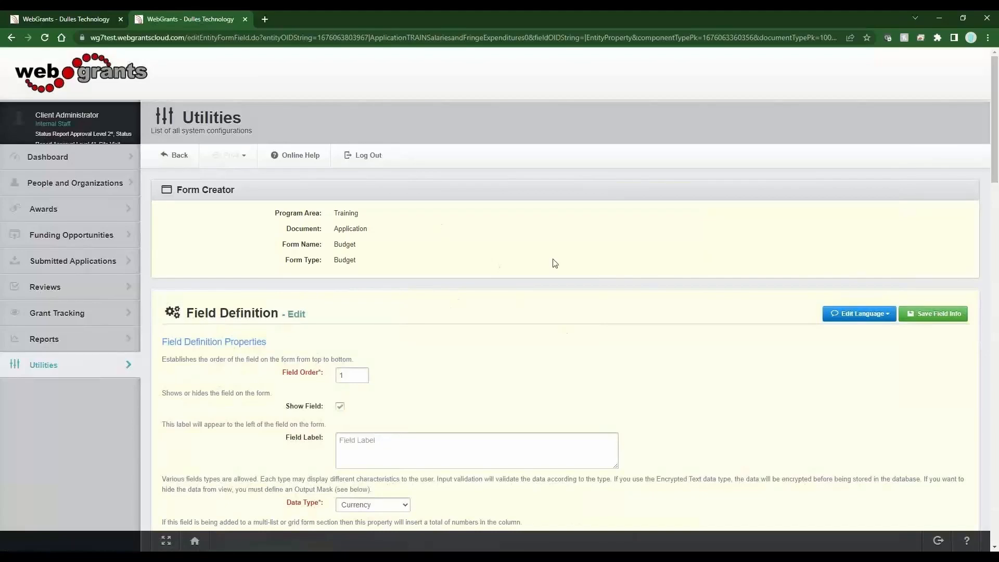
scroll(568, 331, "down", 3)
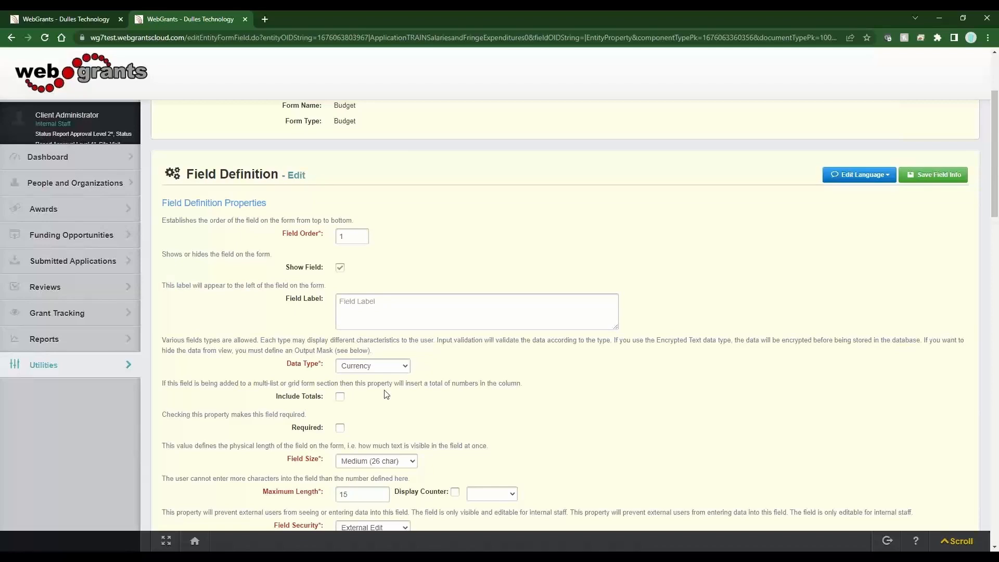
left_click(383, 368)
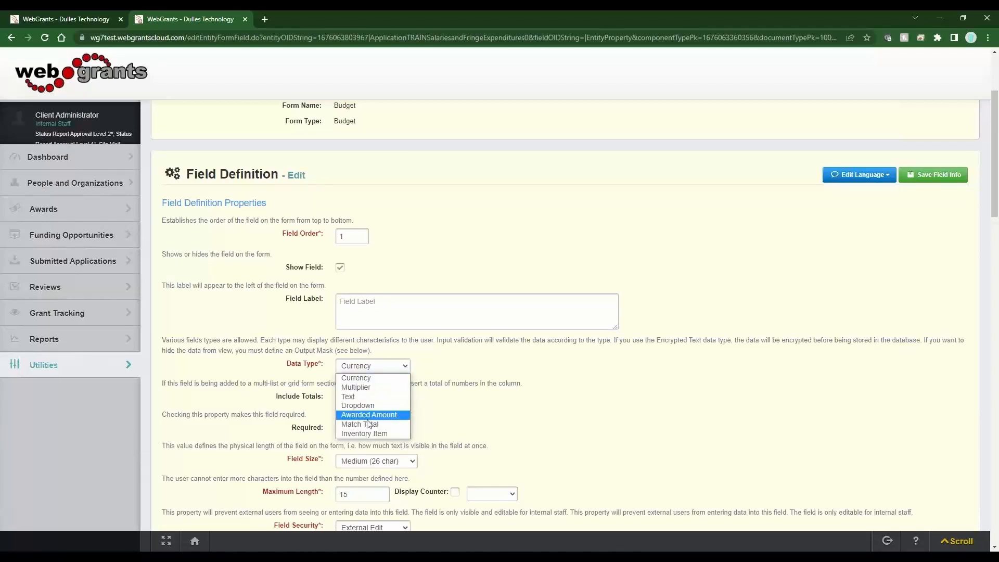
left_click(445, 367)
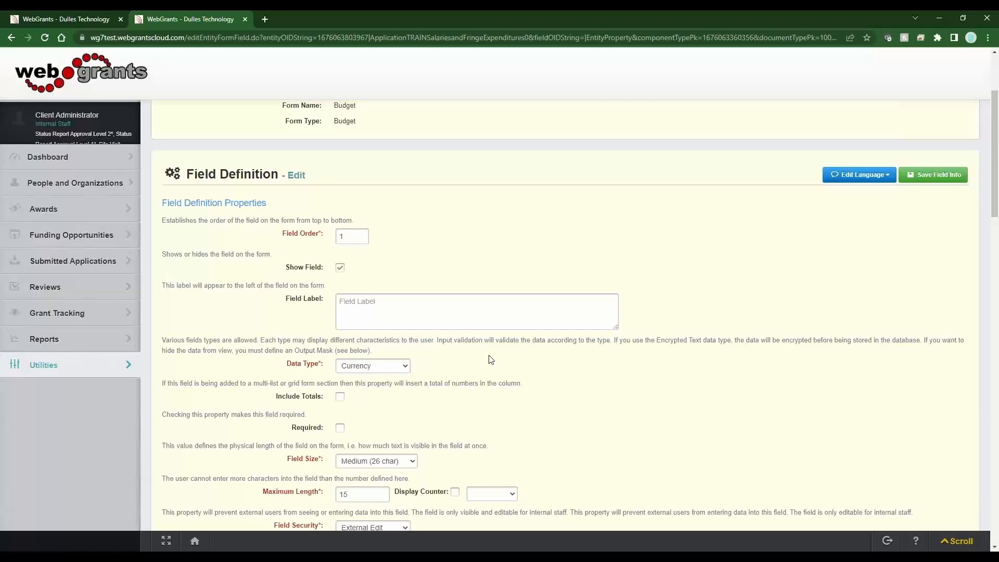
left_click(378, 371)
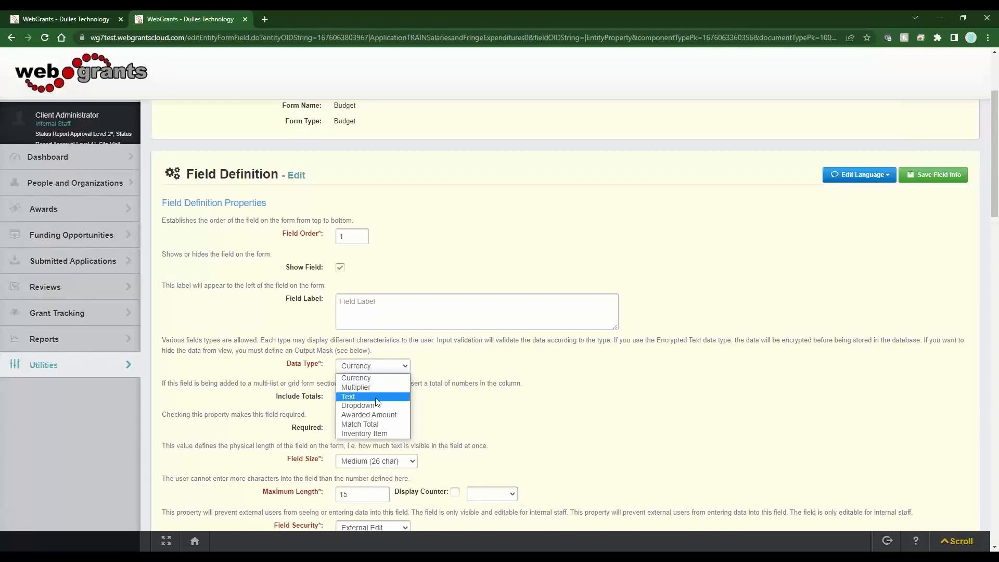
left_click(377, 398)
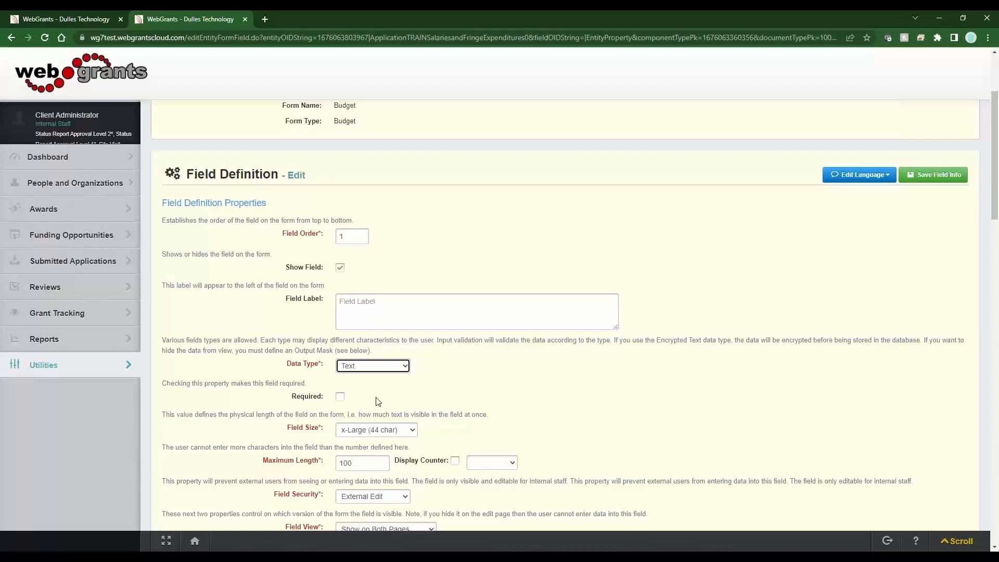
Label the text field Name, mark it as required and save it.
left_click(400, 310)
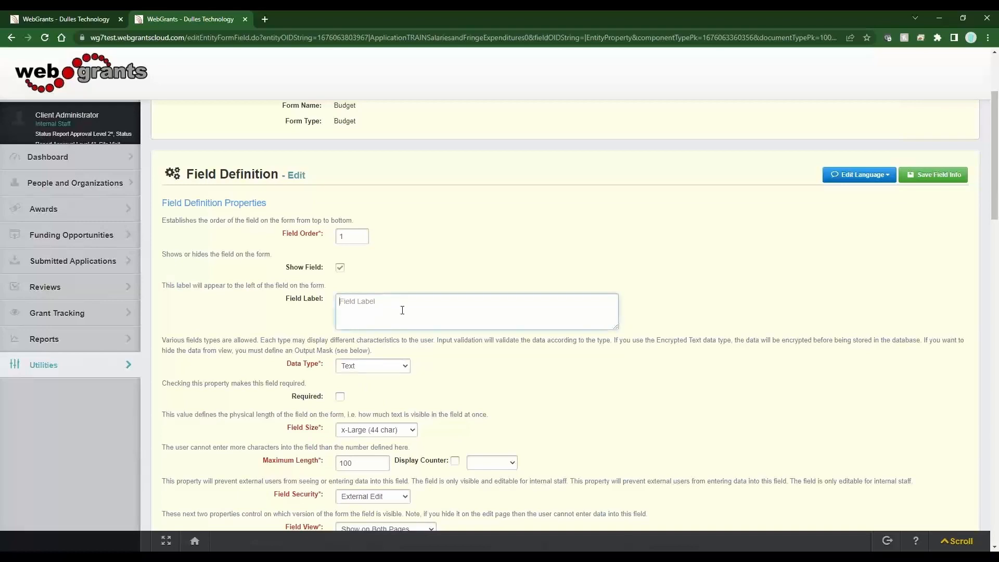
type("Name")
left_click(340, 397)
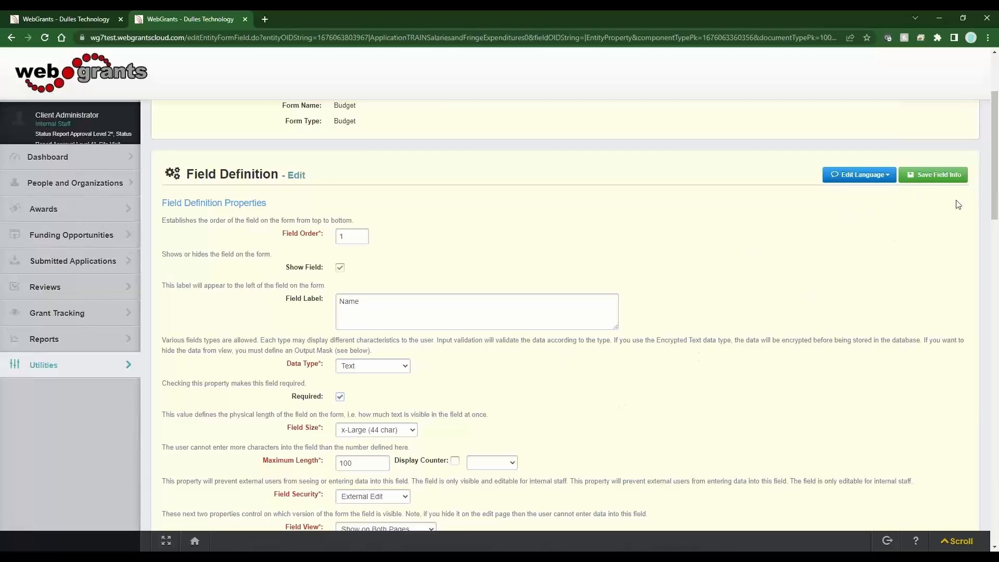
left_click(960, 179)
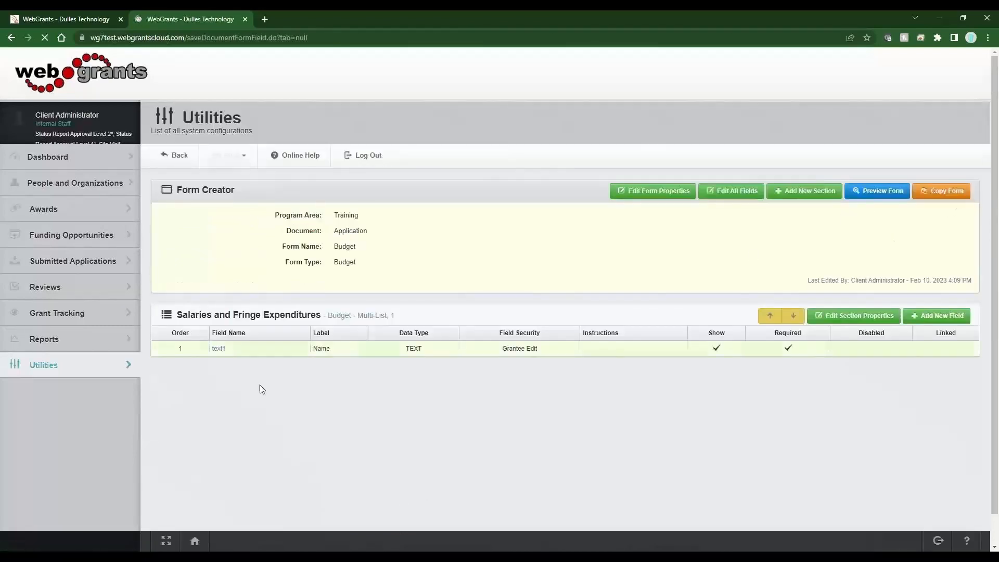
Add a second required field labelled Position with the Text data type to the section and save it.
left_click(937, 316)
left_click(363, 452)
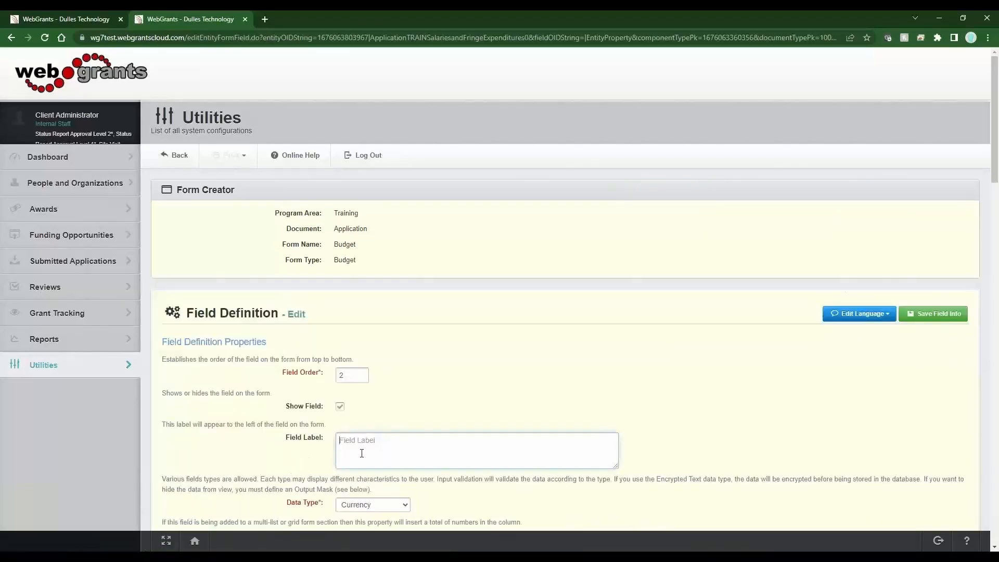
type("Position")
key("Tab")
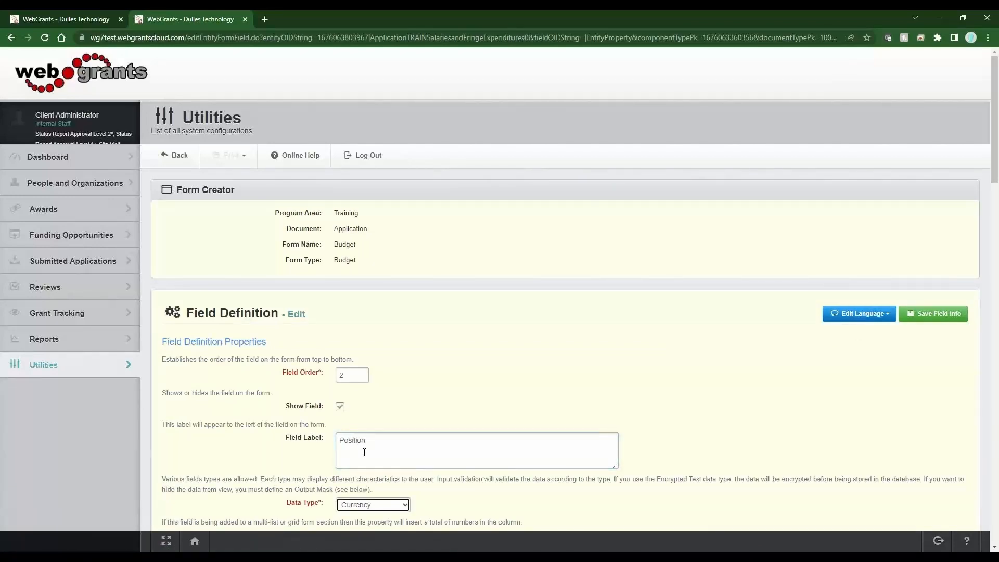
key("t")
scroll(711, 413, "down", 3)
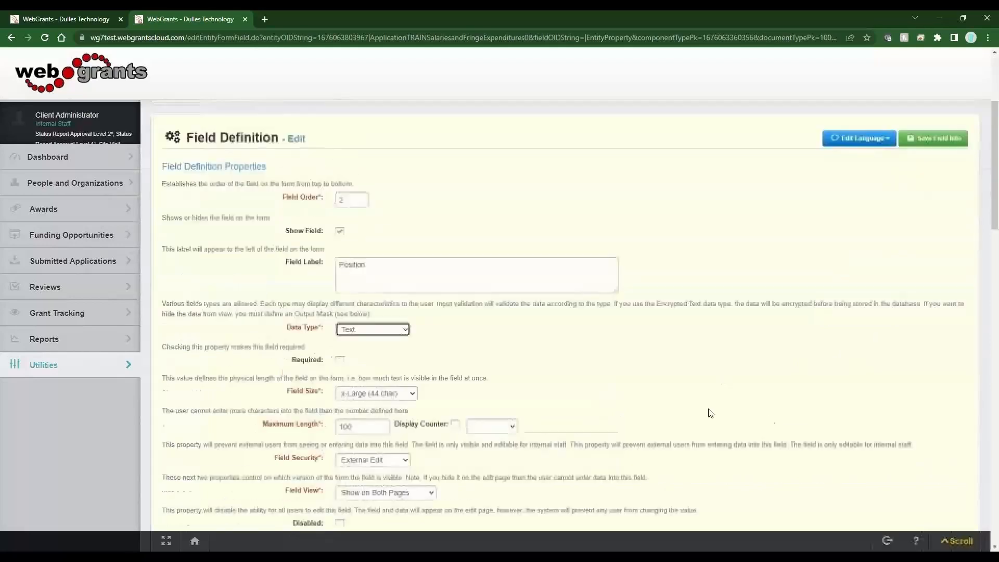
scroll(816, 278, "up", 5)
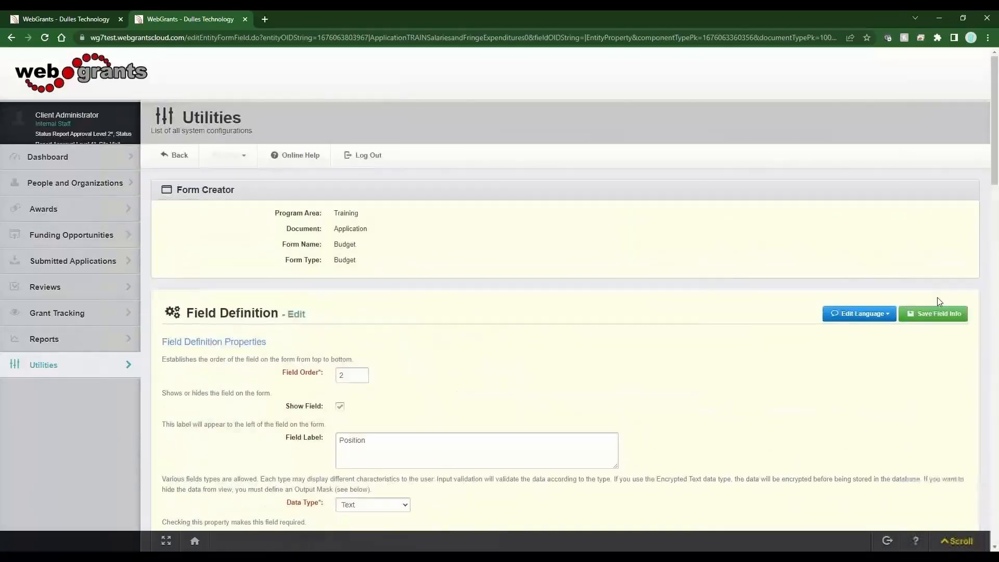
left_click(927, 312)
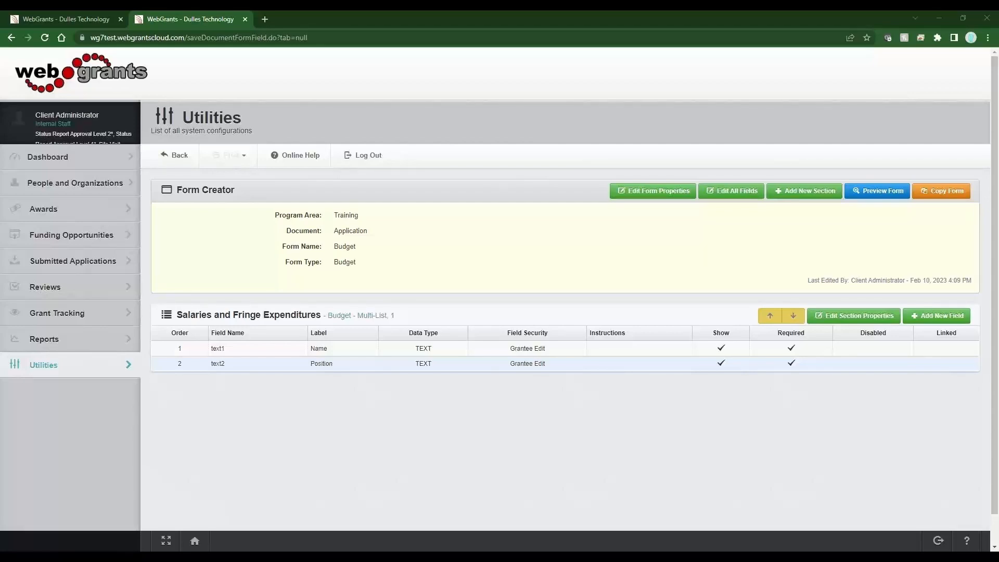
Add a required Currency field labelled Requested Amount with totals included to the Salaries and Fringe Expenditures section and save it.
left_click(936, 317)
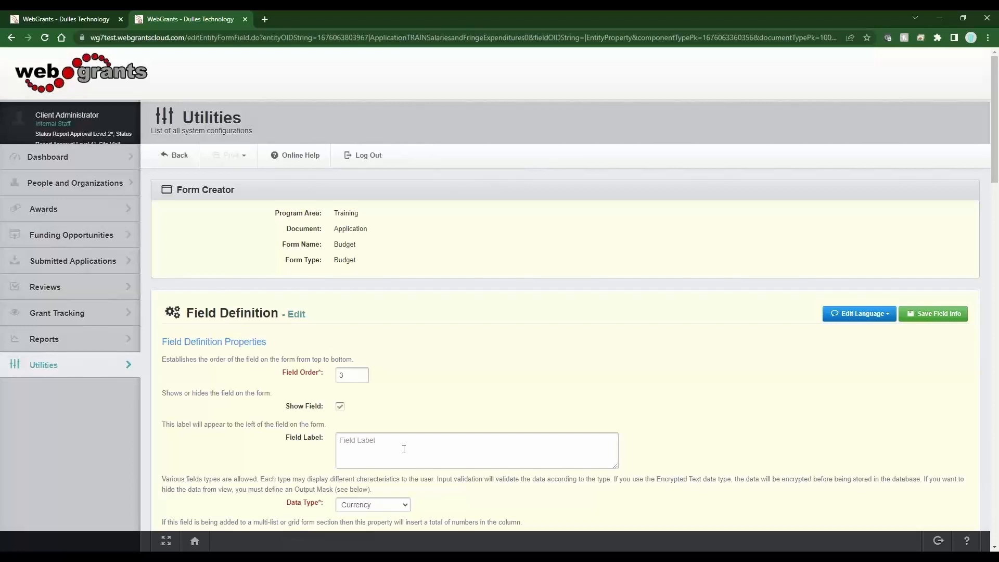
left_click(404, 449)
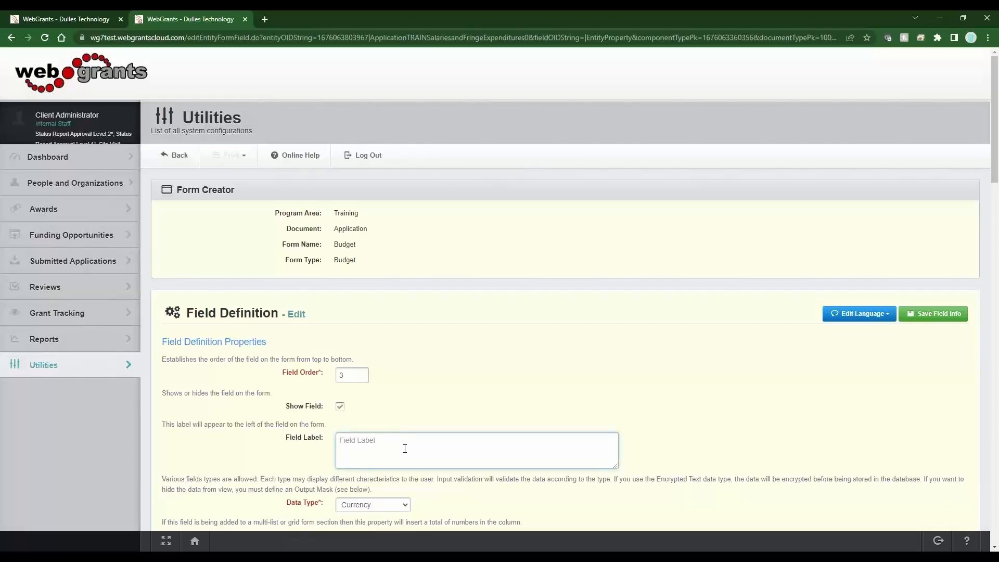
type("Requested Amount")
scroll(535, 477, "down", 1)
scroll(534, 477, "down", 2)
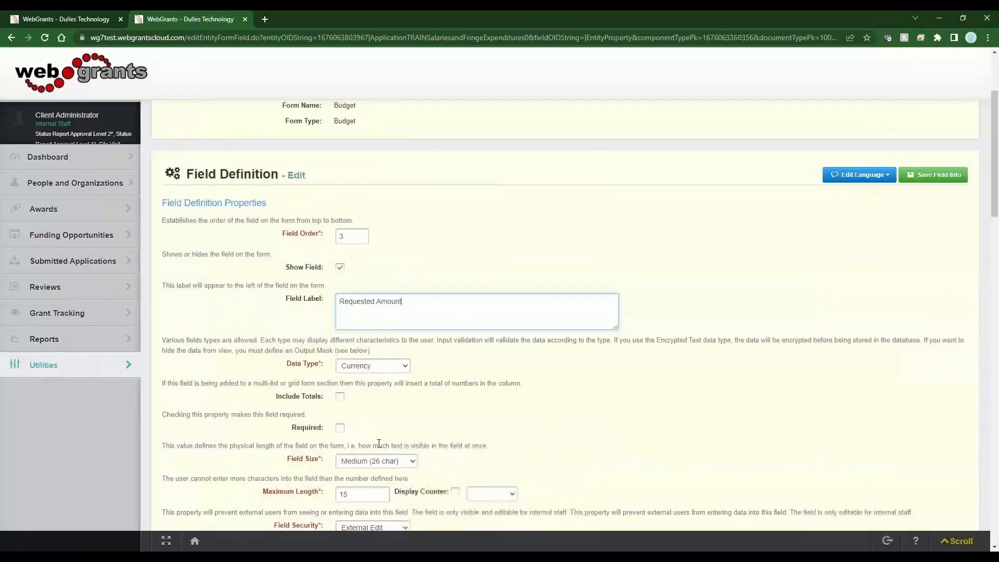
left_click(339, 428)
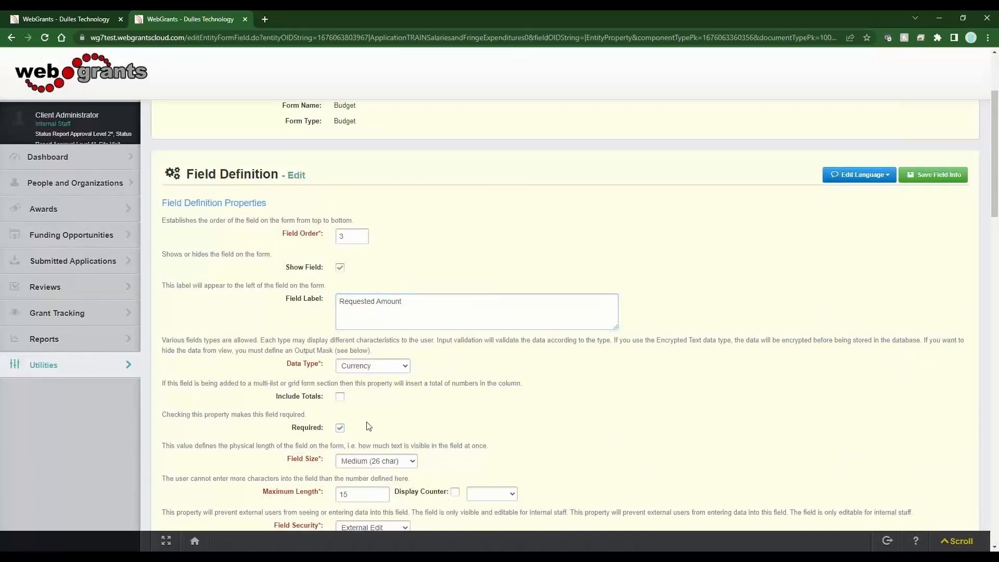
left_click(340, 400)
left_click(932, 175)
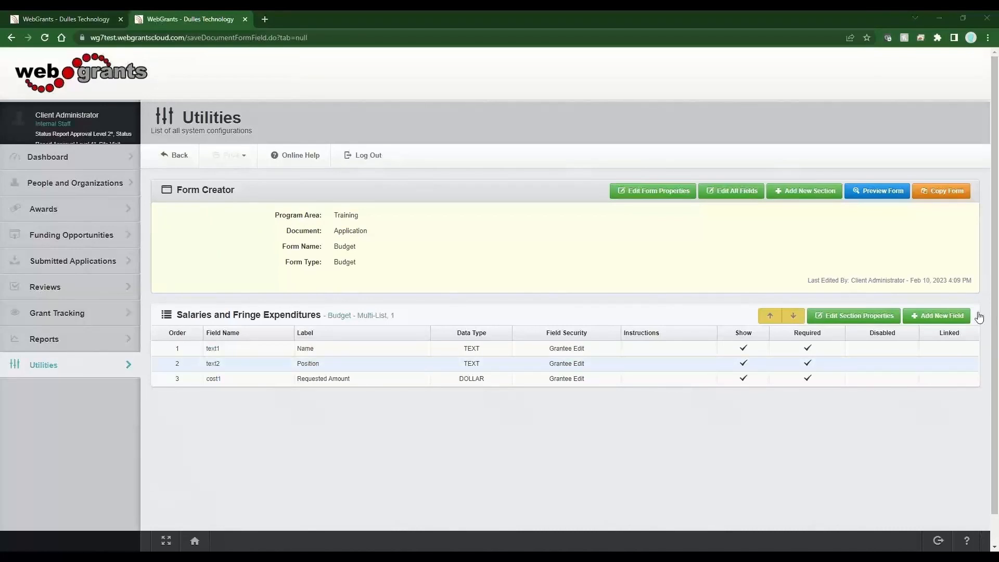
Add a required Currency field labelled Match Amount with totals included to the Salaries and Fringe Expenditures section and save it.
left_click(939, 316)
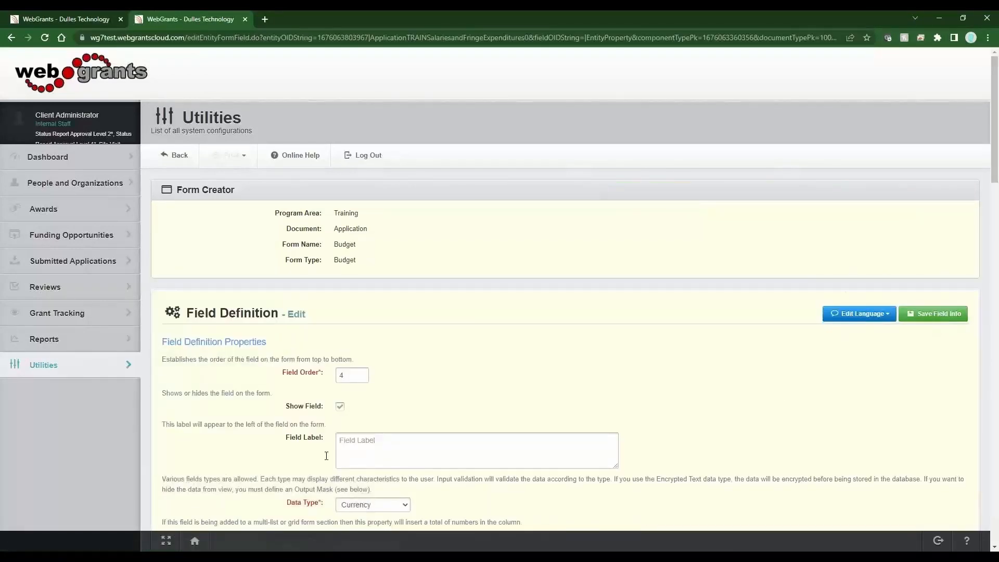
left_click(359, 454)
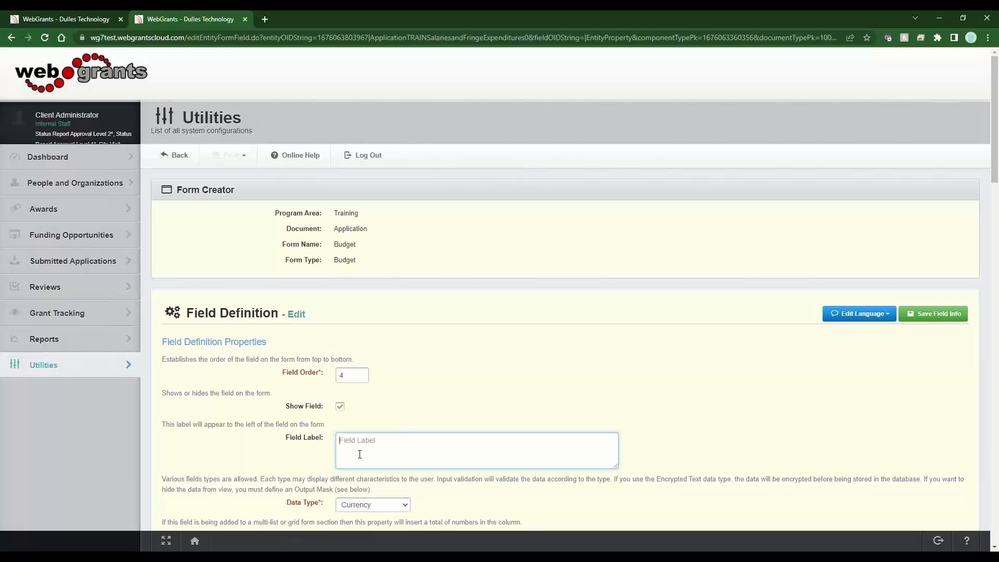
type("Match Amount")
scroll(351, 398, "down", 5)
left_click(339, 258)
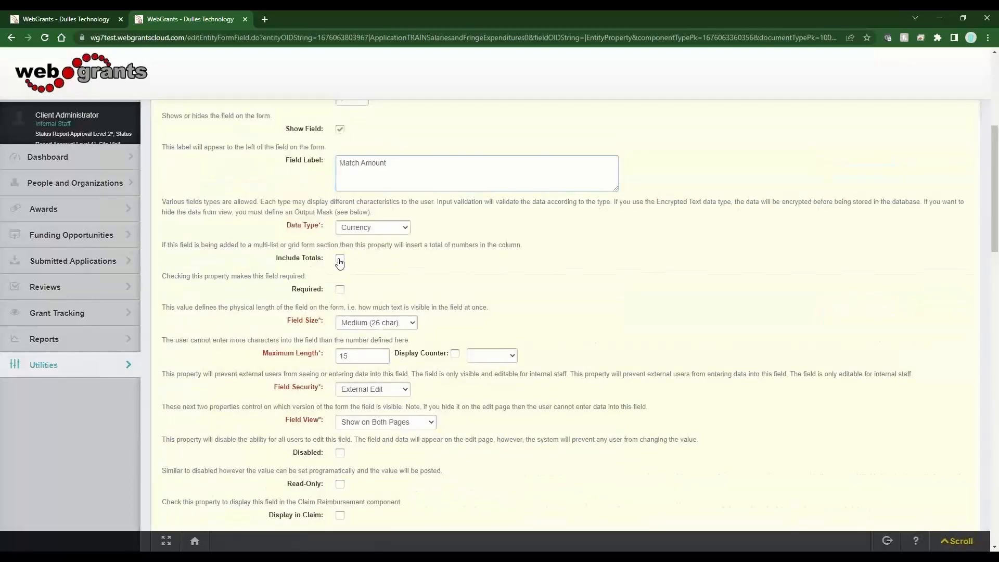
left_click(340, 289)
scroll(647, 348, "up", 5)
left_click(934, 314)
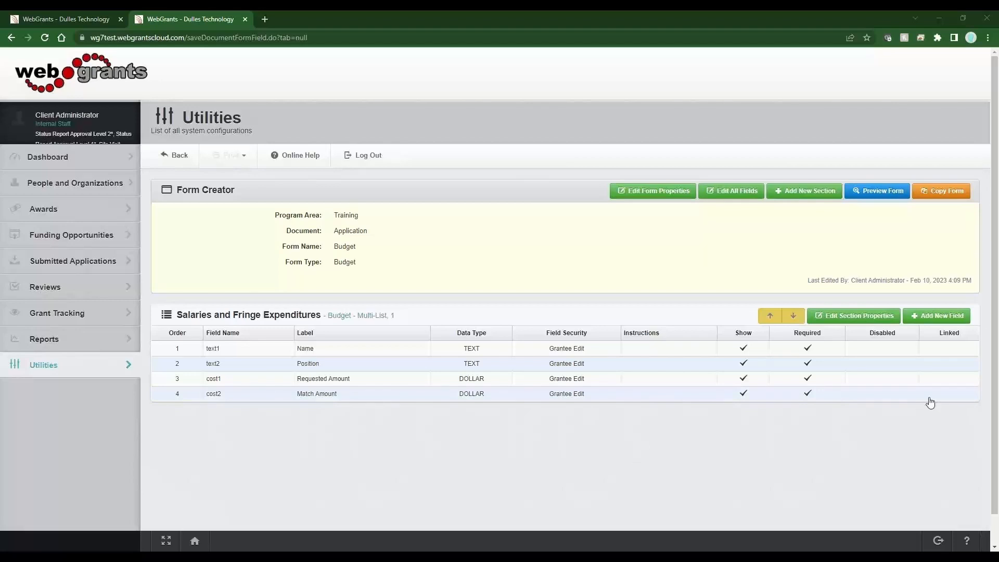
Add a hidden field labelled Awarded Amount with the Awarded Amount data type to the Salaries and Fringe Expenditures section and save it.
left_click(939, 316)
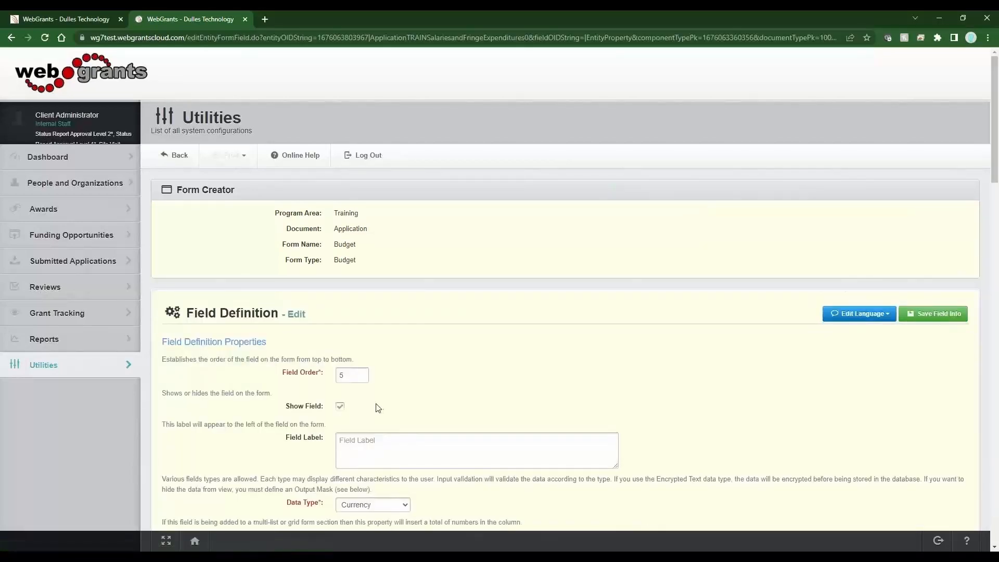
left_click(339, 406)
left_click(364, 462)
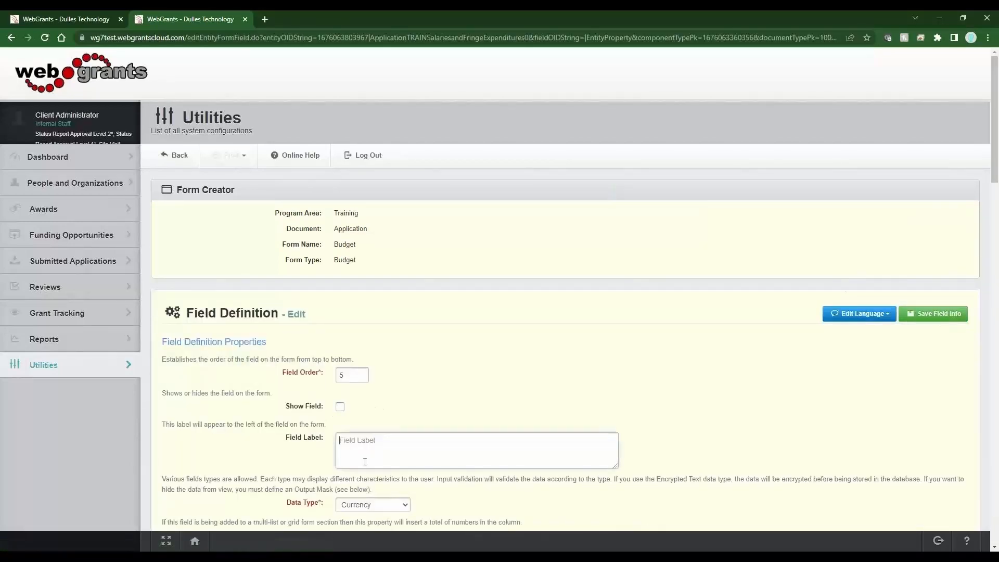
type("Award")
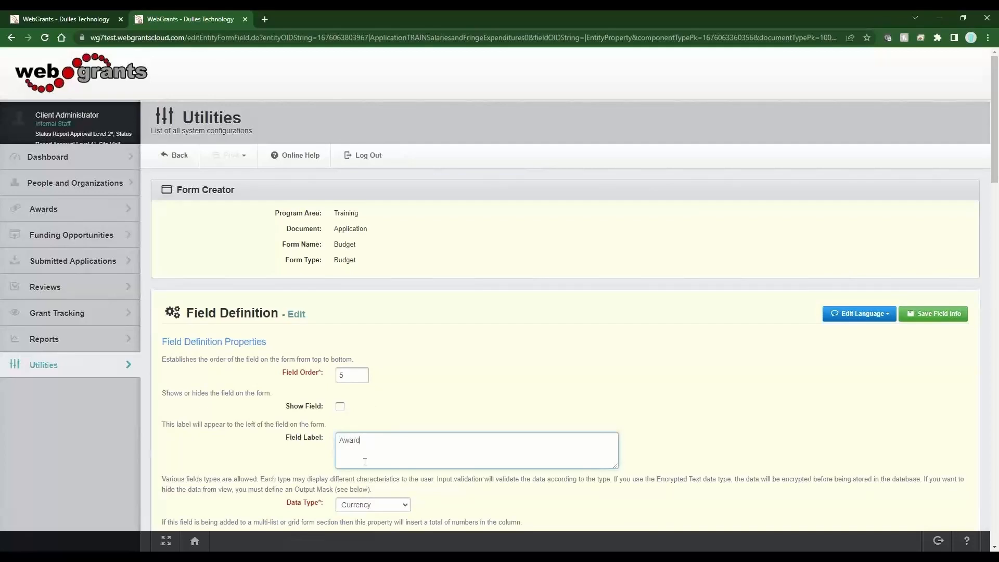
type("ed Amount")
scroll(375, 466, "down", 3)
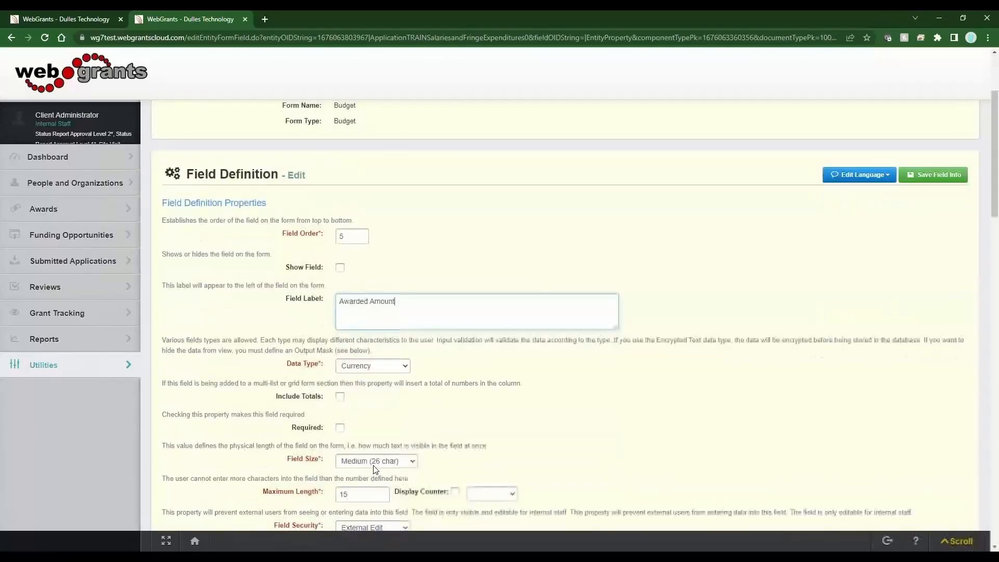
left_click(370, 365)
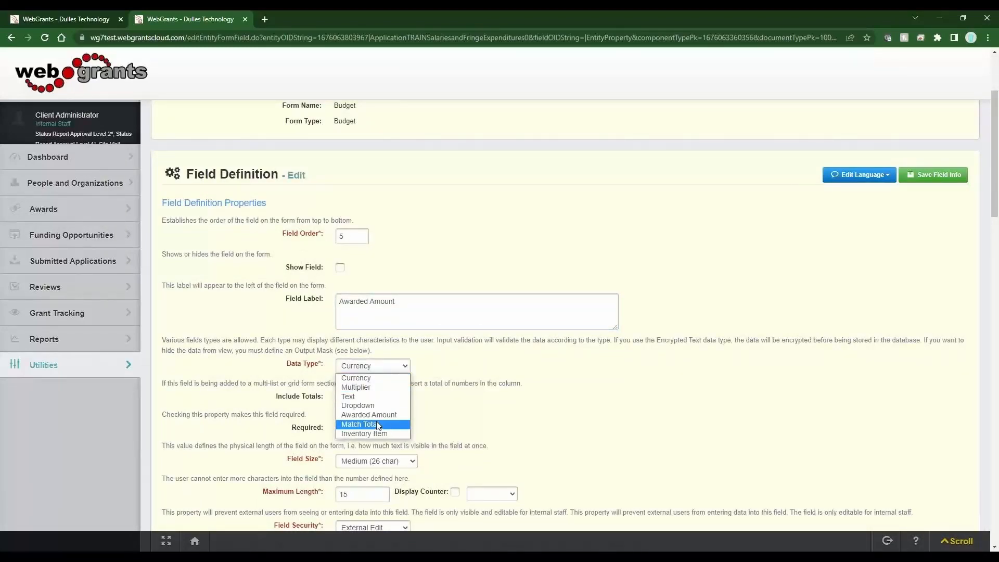
left_click(369, 415)
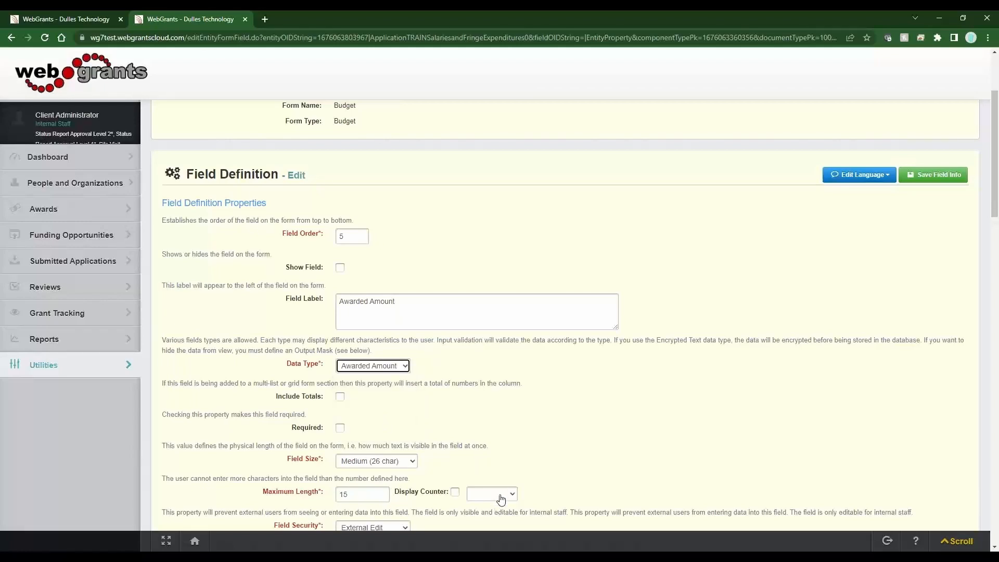
left_click(946, 176)
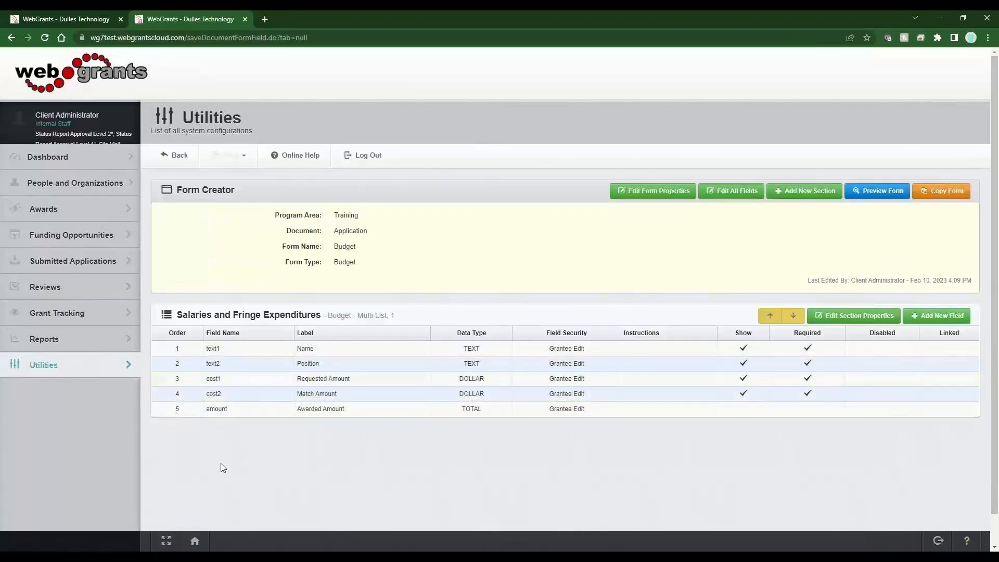
Set the calculation of the Awarded Amount field to cost1 and save the field.
double_click(213, 380)
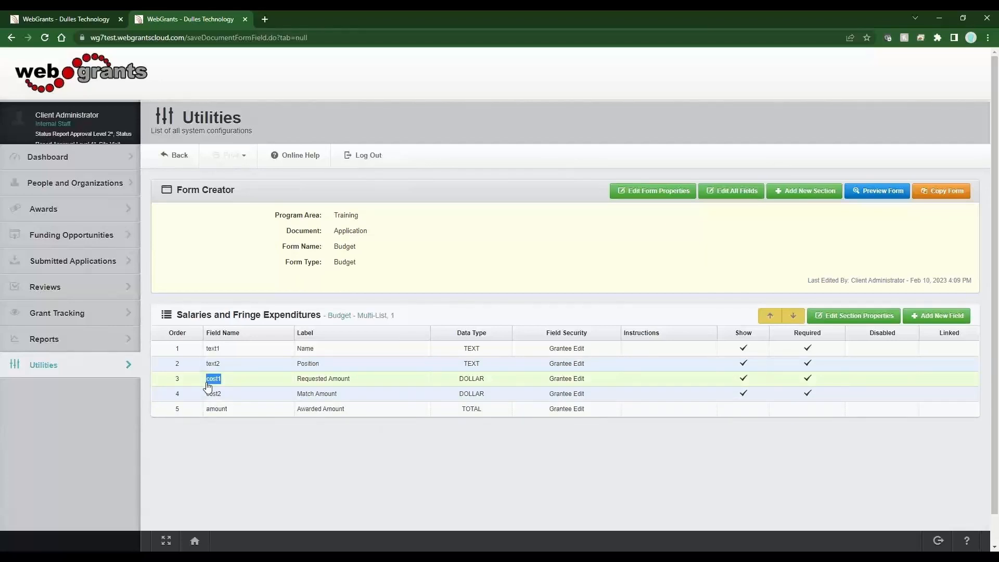
left_click_drag(208, 386, 213, 398)
left_click(216, 409)
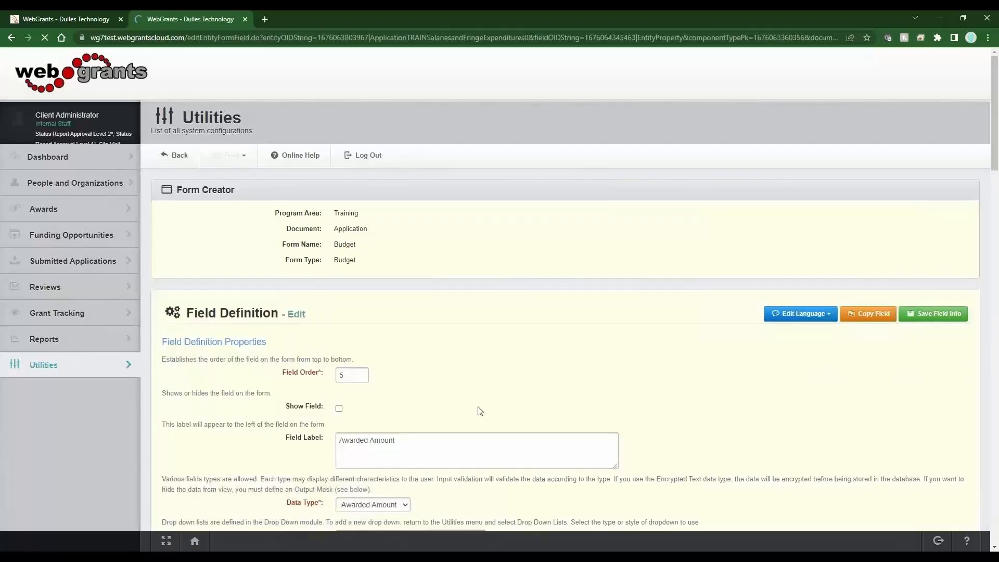
scroll(479, 411, "down", 15)
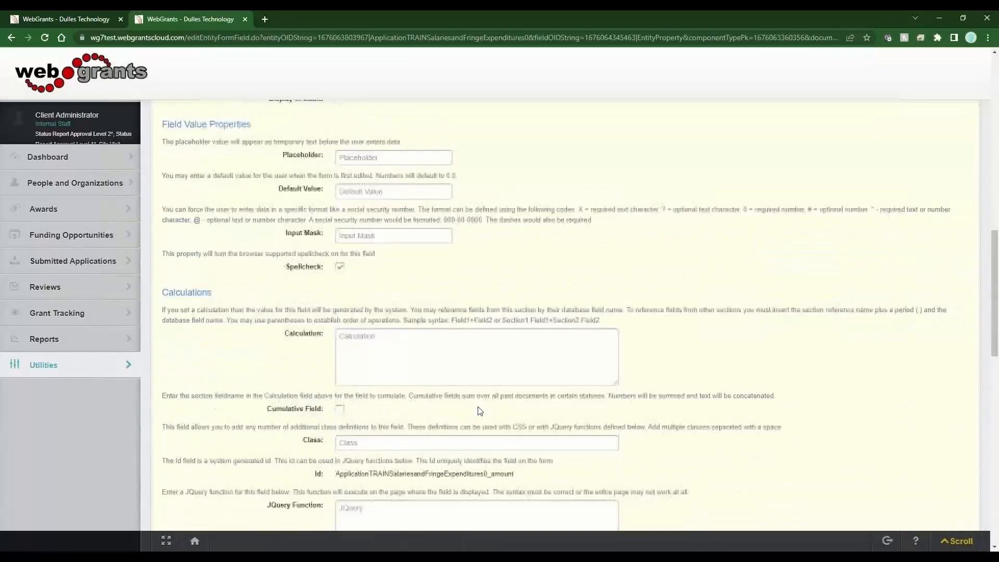
left_click(447, 375)
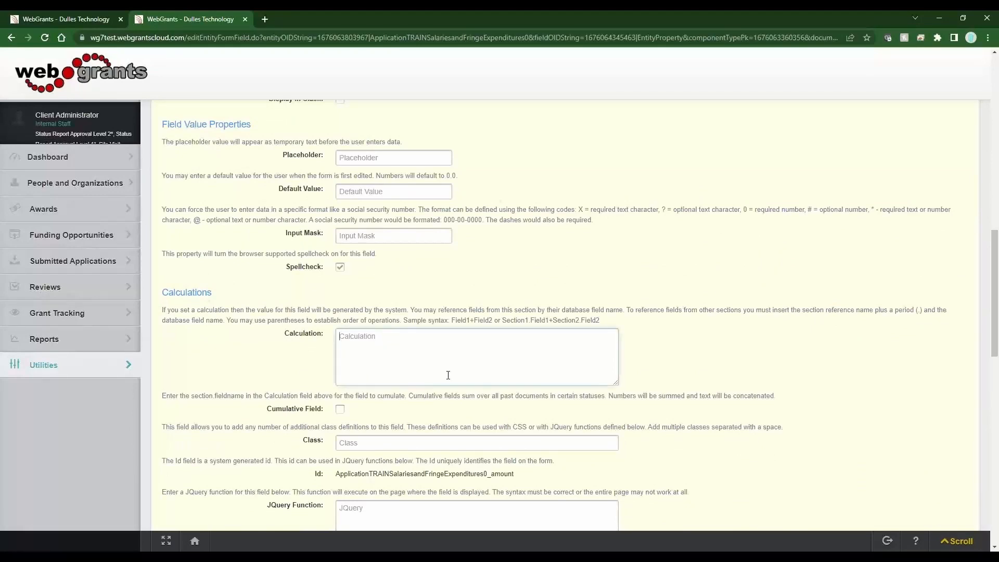
type("cost1")
scroll(465, 364, "up", 15)
left_click(933, 314)
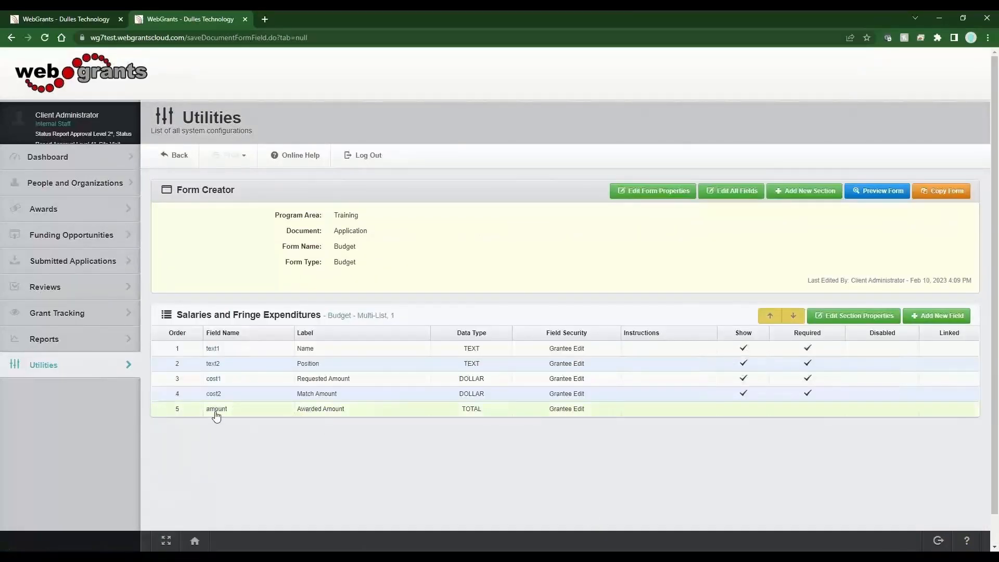
left_click_drag(207, 415, 382, 415)
left_click(376, 430)
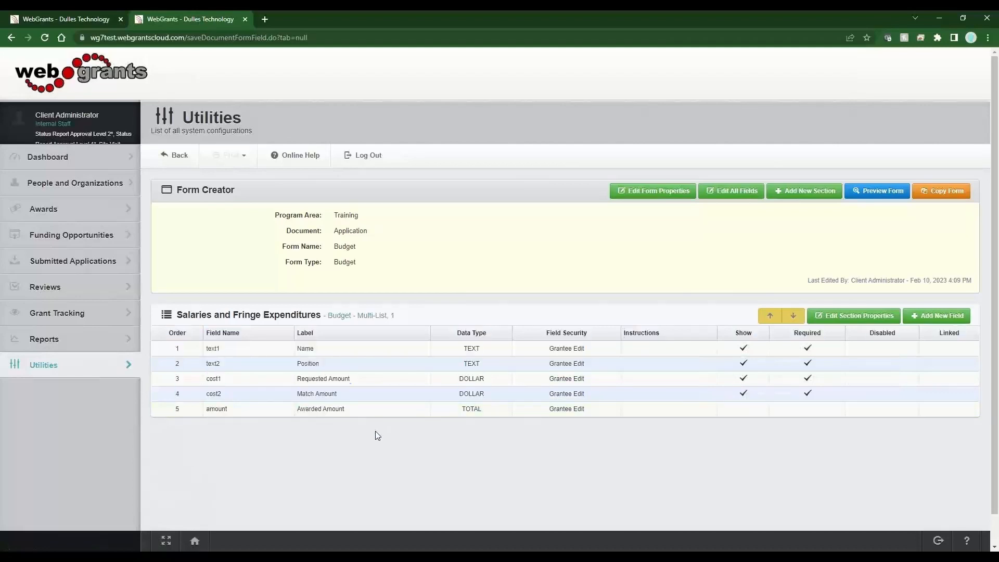
Start a hidden field labelled Match Total in the Salaries and Fringe Expenditures section with the Match Total data type.
left_click(943, 318)
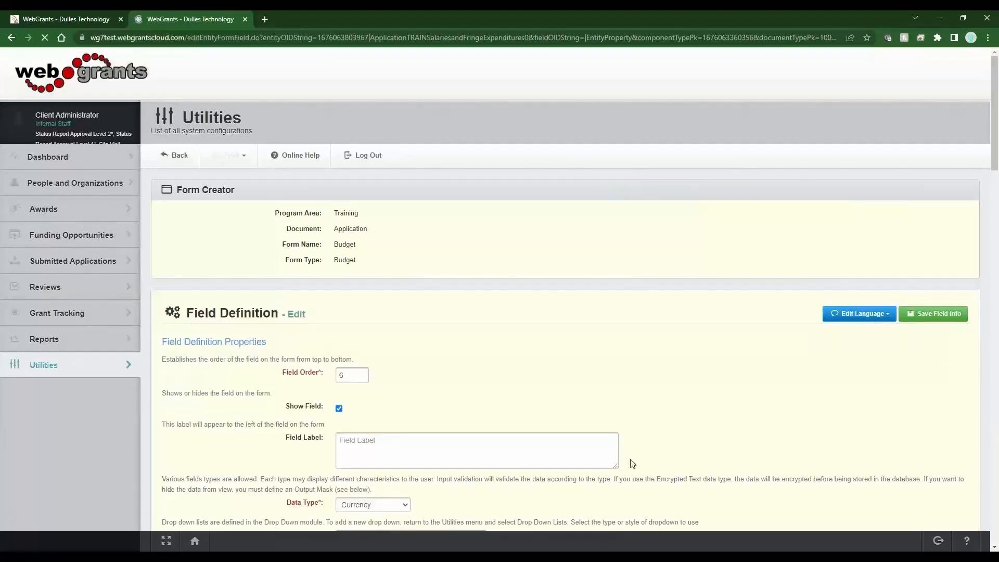
left_click(340, 407)
left_click(355, 436)
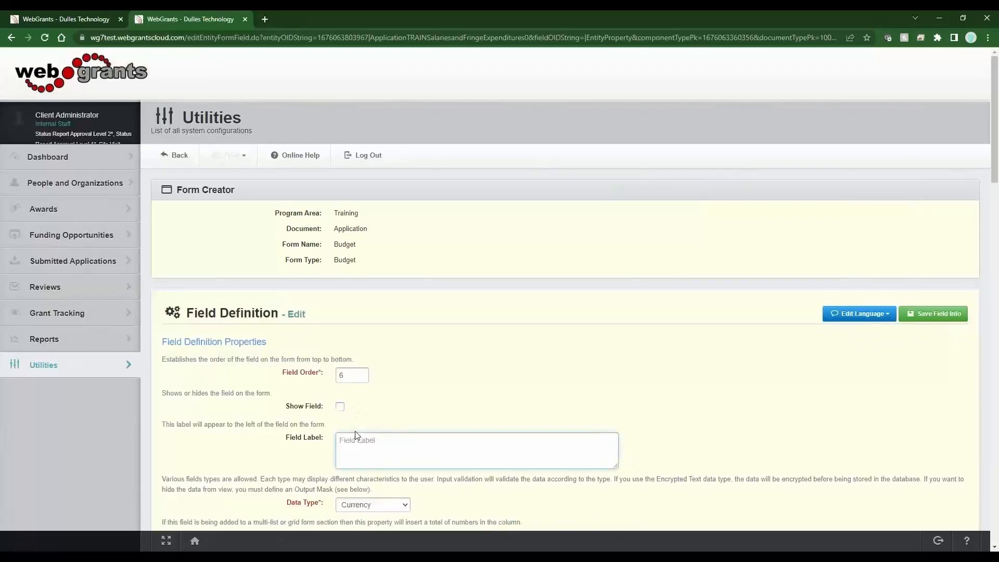
type("Match Total")
key("Tab")
key("m")
scroll(388, 408, "down", 3)
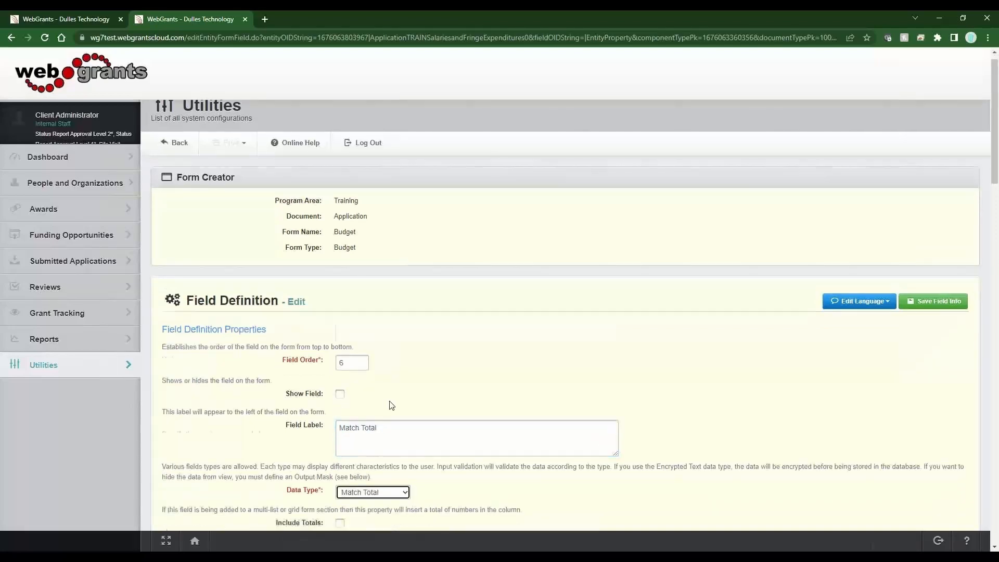
Enter a cost field reference as the calculation of the Match Total field and save the field.
scroll(388, 408, "down", 8)
left_click(388, 404)
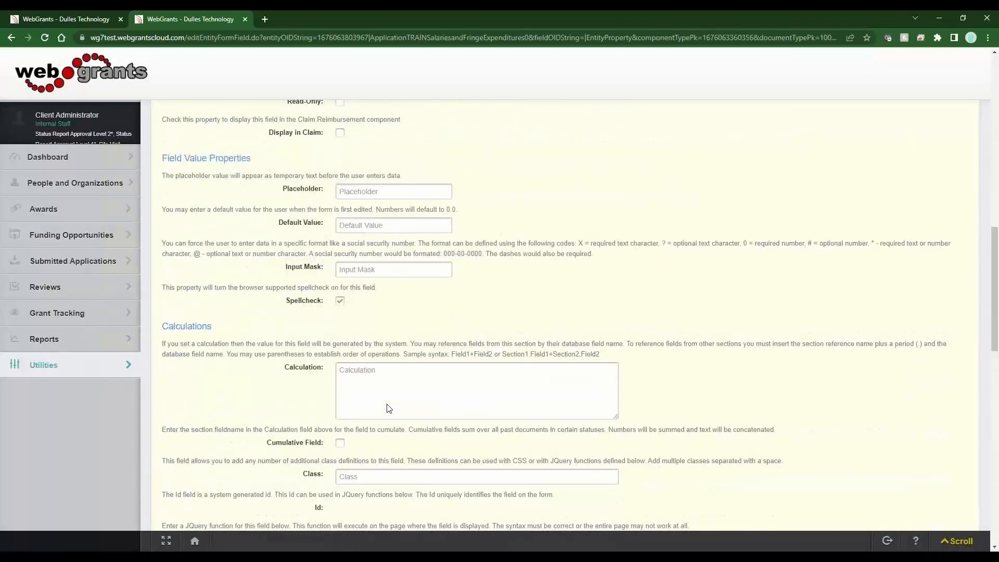
type("cost1")
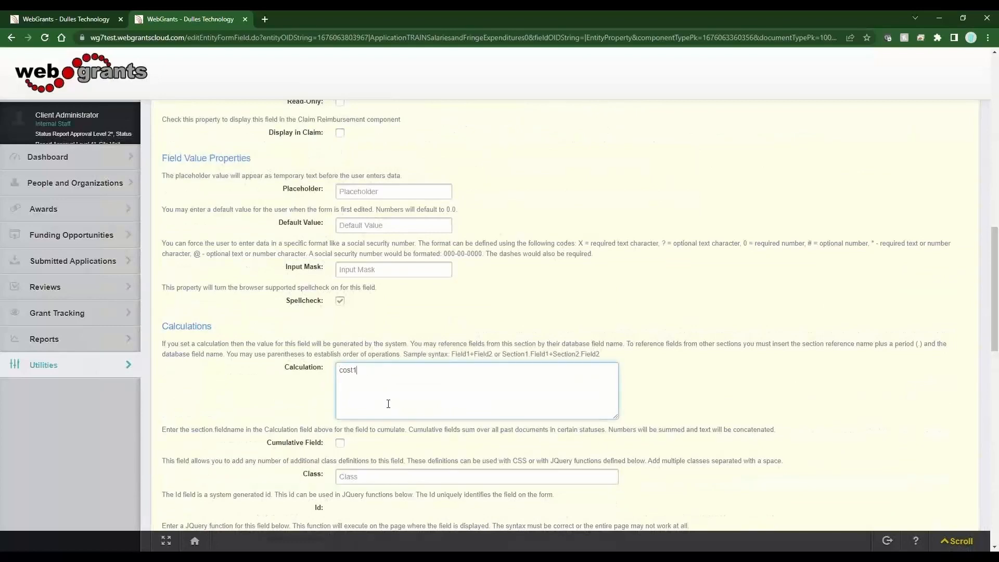
type("4")
scroll(856, 349, "up", 13)
left_click(933, 313)
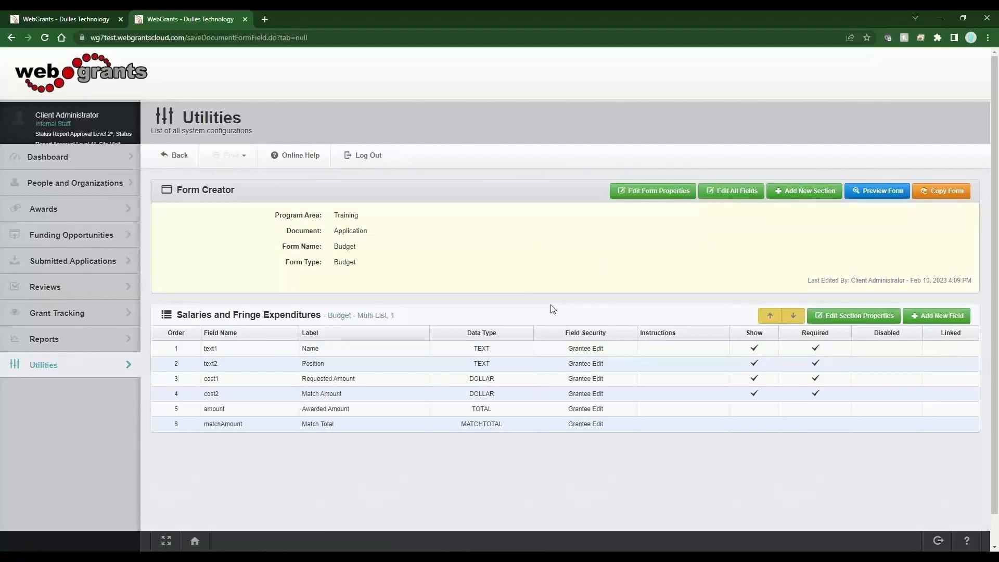
Add a new section labelled Equipment with the Grid section type to the Budget form and save it.
left_click(818, 197)
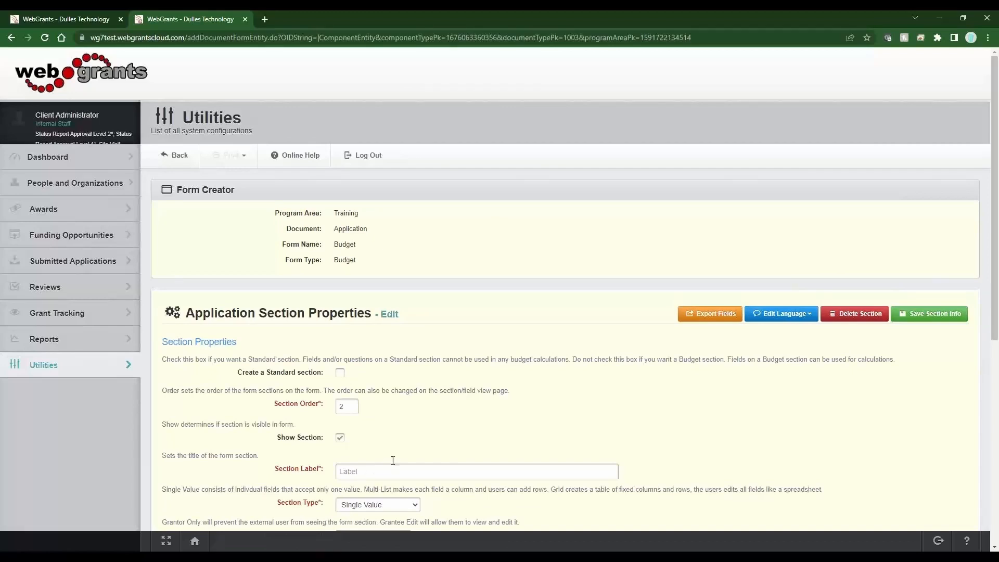
left_click(388, 470)
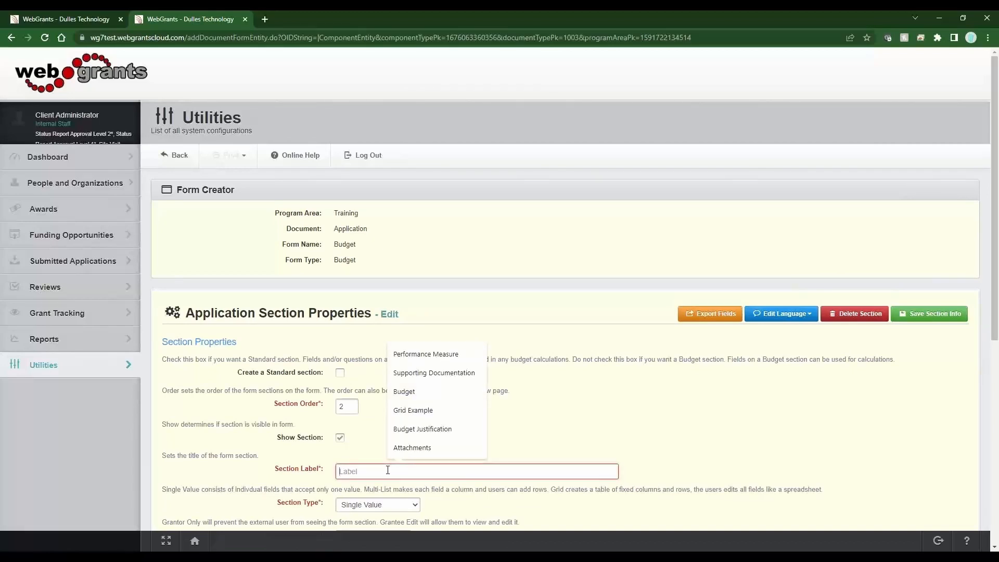
type("Equipment")
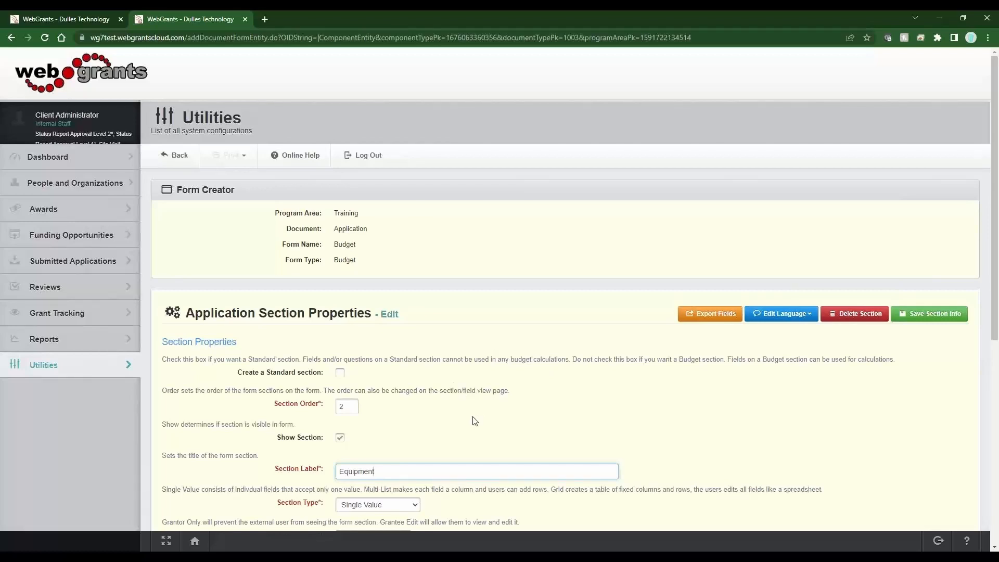
scroll(475, 420, "down", 3)
left_click(390, 365)
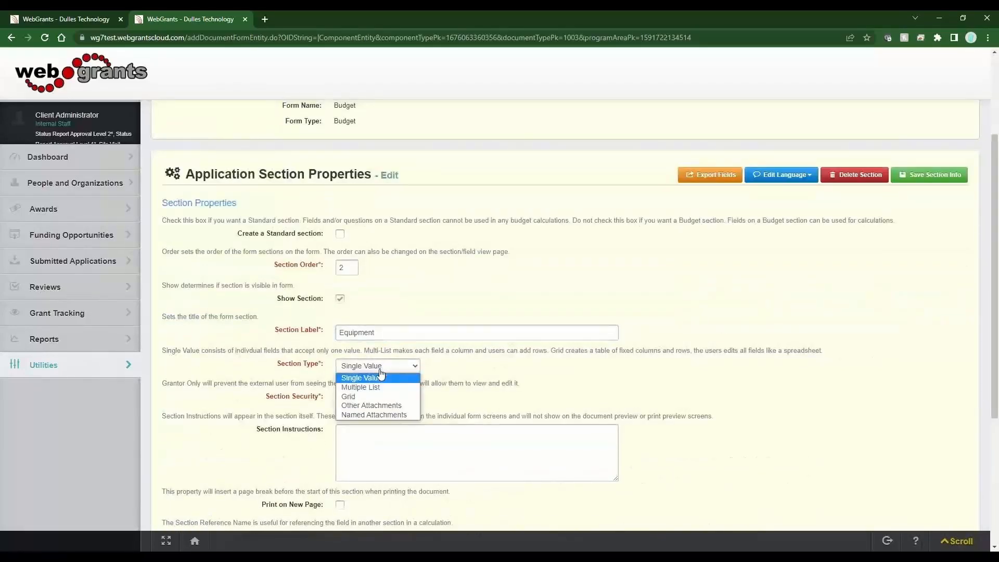
left_click(375, 398)
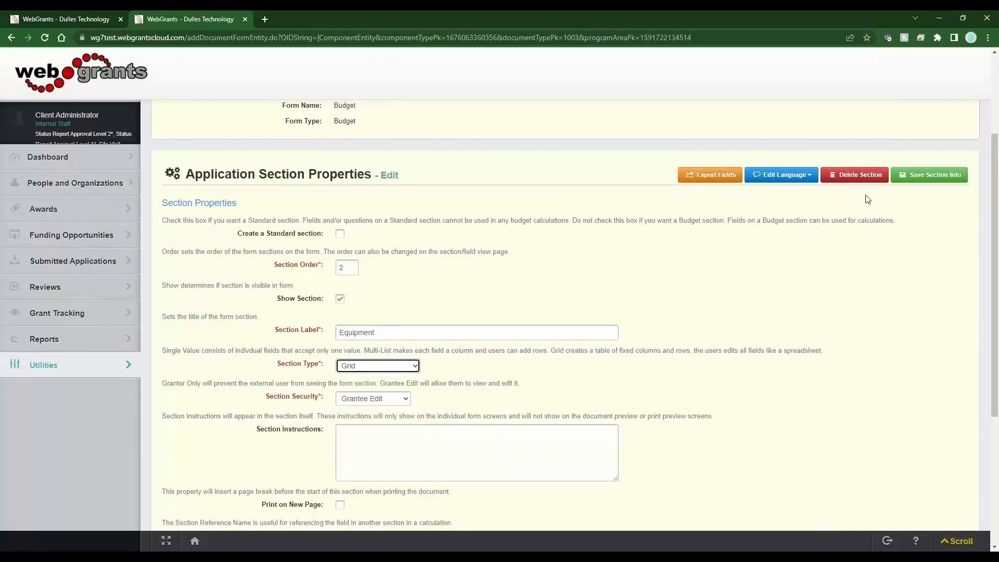
left_click(931, 176)
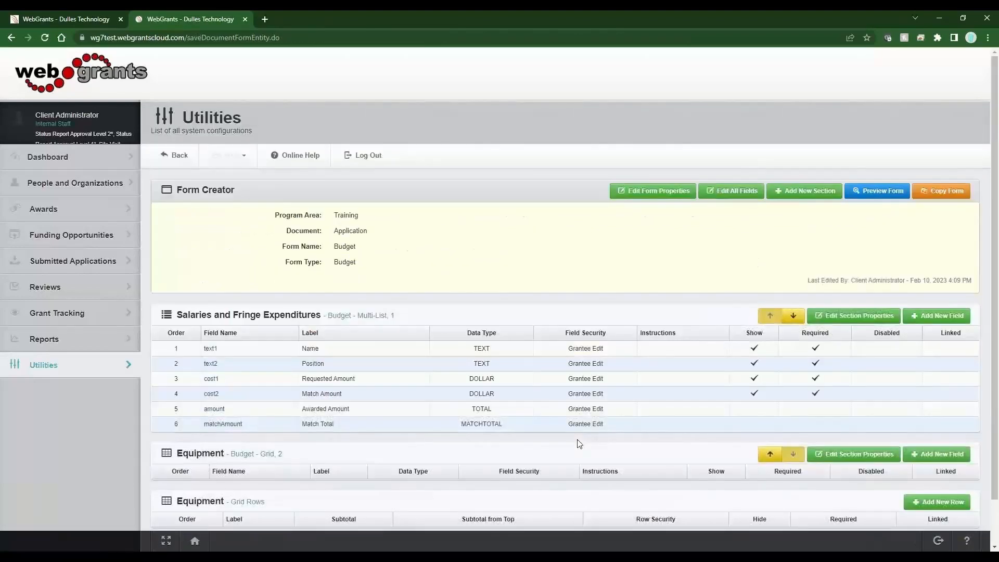
scroll(577, 444, "down", 1)
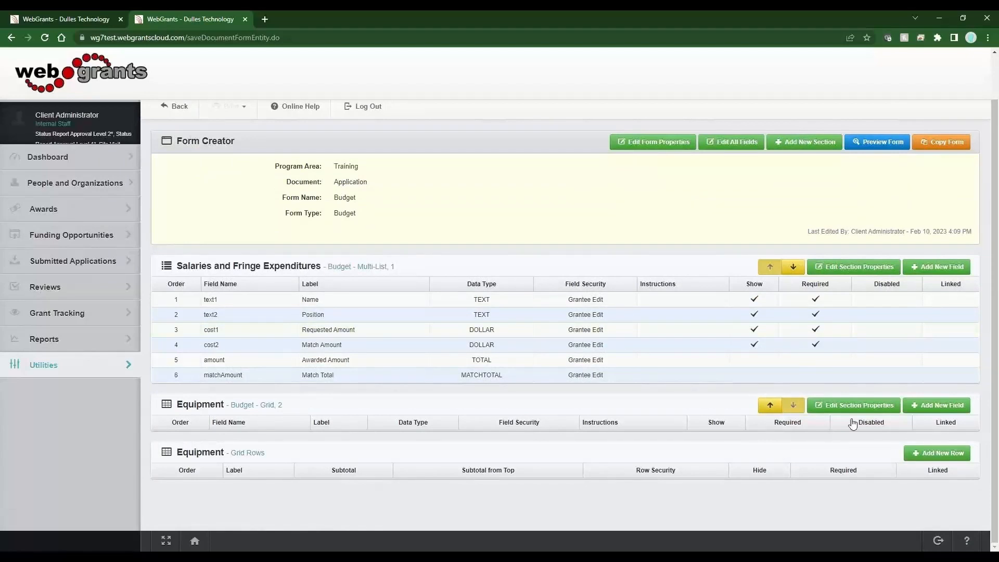
Add a field labelled Justification for item with the Text data type to the Equipment grid and save it.
left_click(924, 407)
left_click(367, 440)
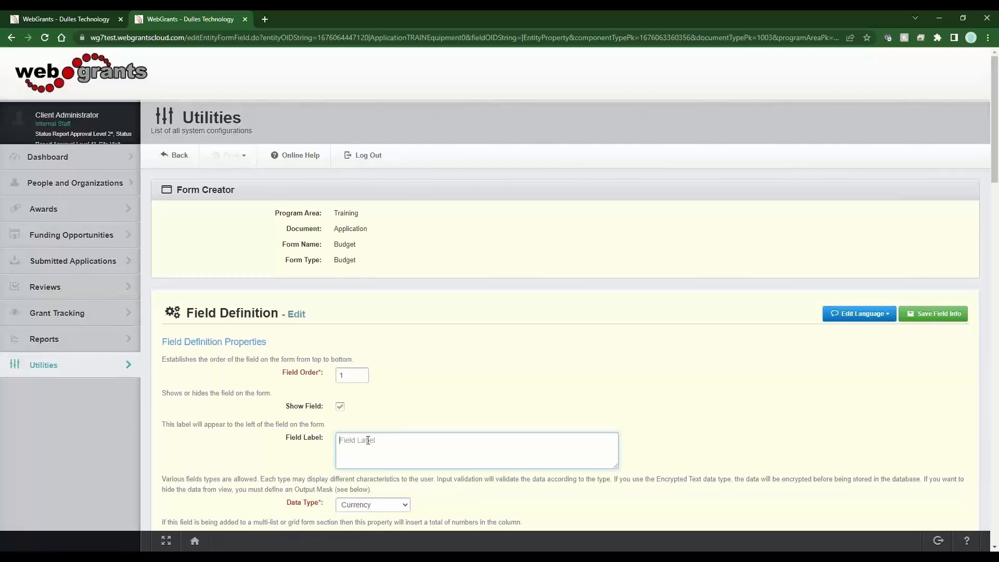
type("Justification for item")
key("Tab")
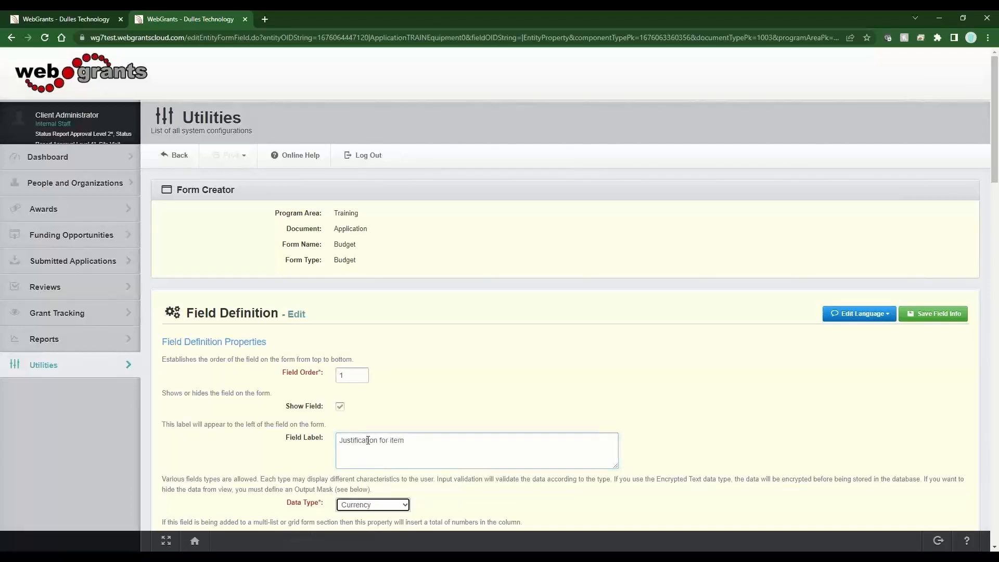
key("t")
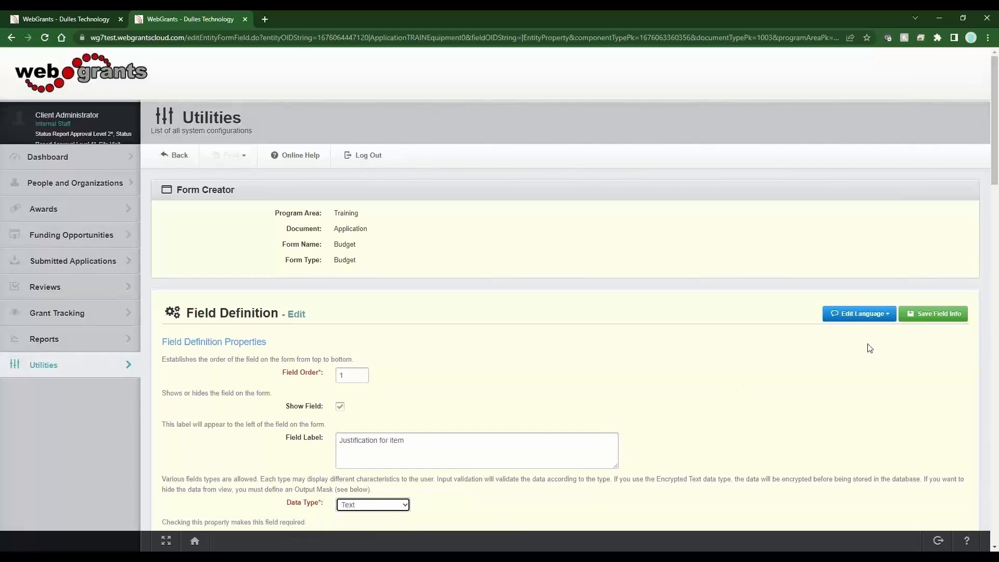
left_click(930, 316)
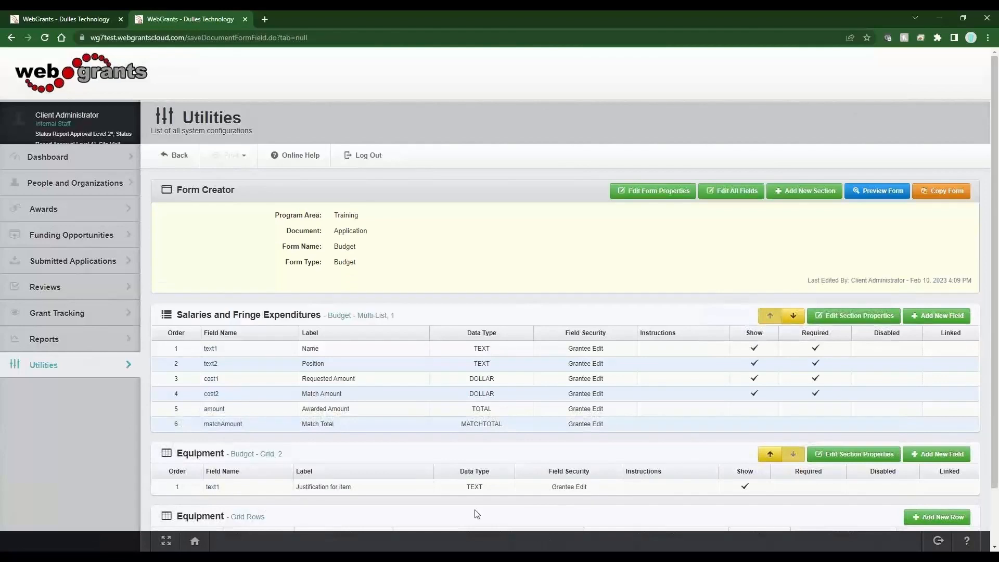
Add a required Currency field labelled Requested Total with totals included to the Equipment grid and save it.
left_click(921, 454)
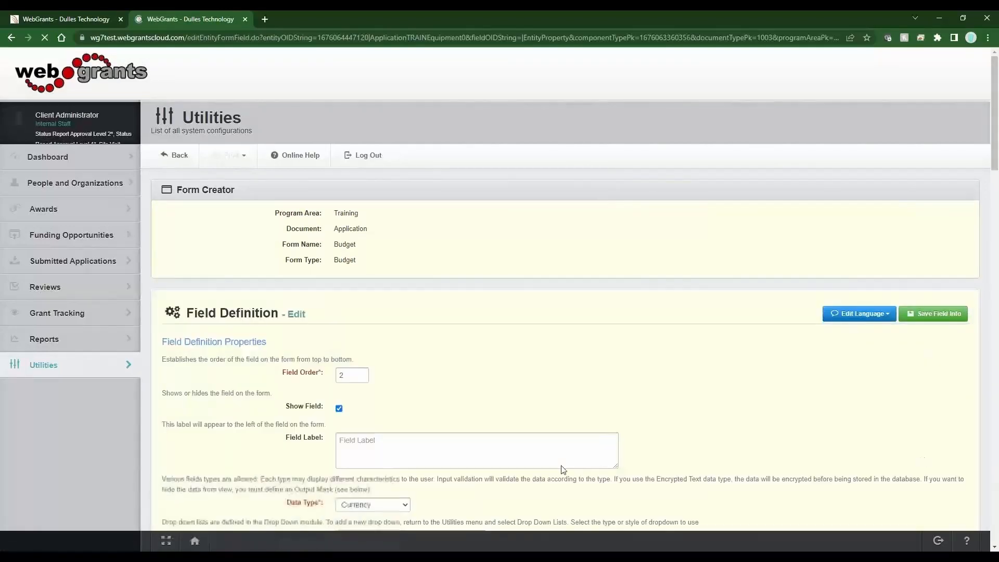
left_click(422, 452)
type("Award")
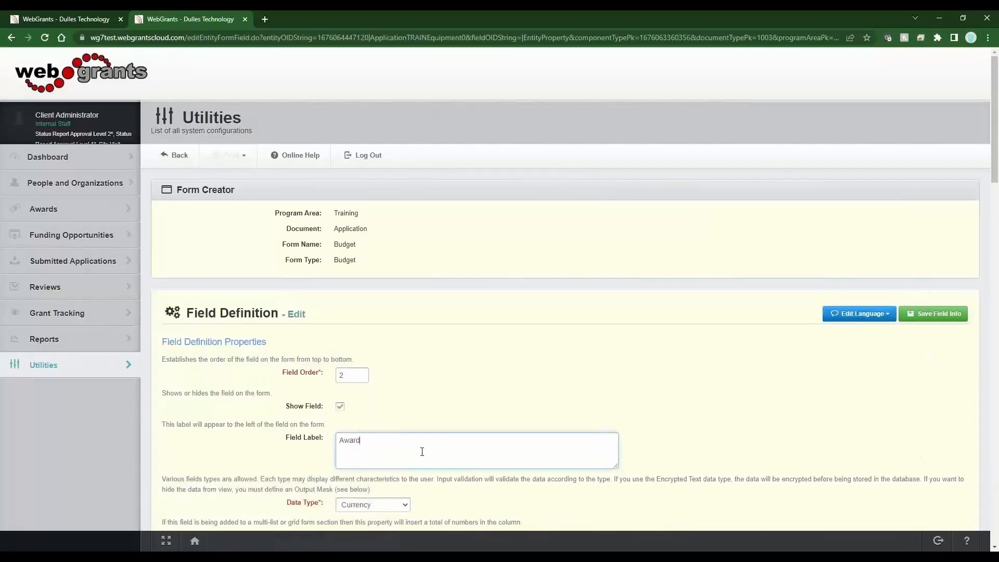
type("ed A")
key("BackSpace")
key("BackSpace")
key("BackSpace")
key("BackSpace")
key("BackSpace")
key("BackSpace")
key("BackSpace")
type("Requested Total")
scroll(390, 411, "down", 3)
left_click(339, 396)
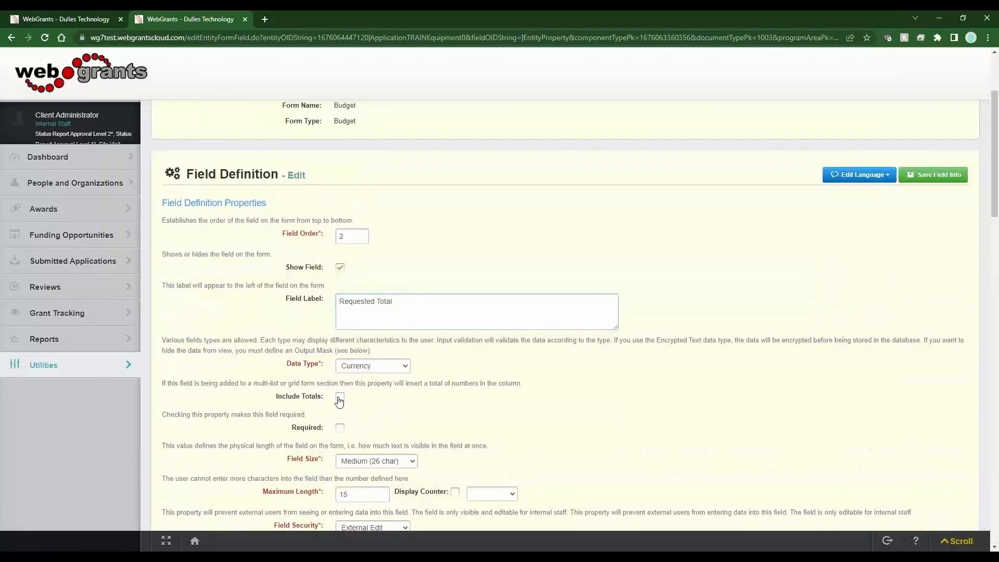
left_click(340, 430)
left_click(905, 176)
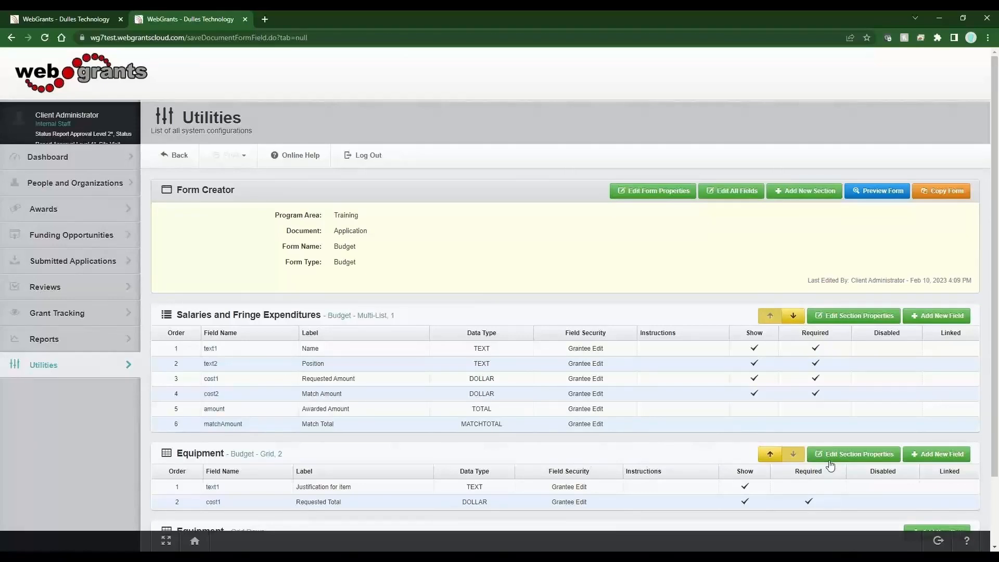
Add a Currency field labelled Match Amount with totals included to the Equipment grid and save it.
left_click(937, 454)
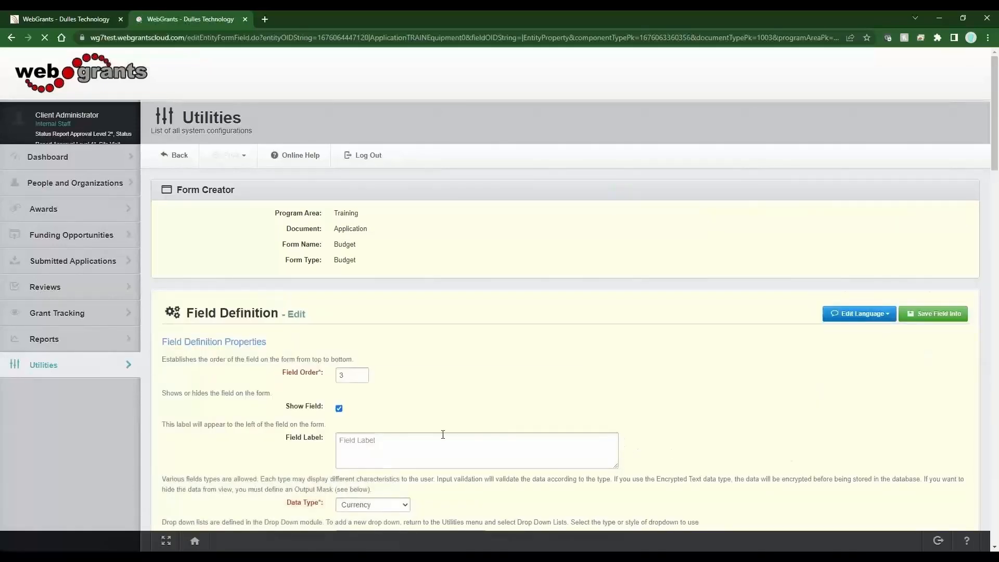
left_click(441, 439)
type("Match Amount")
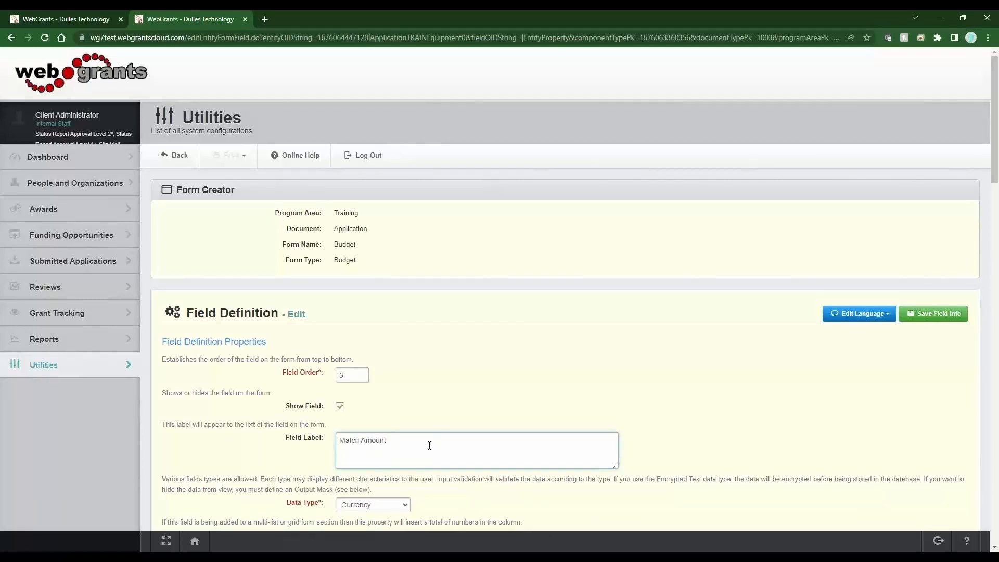
scroll(430, 445, "down", 3)
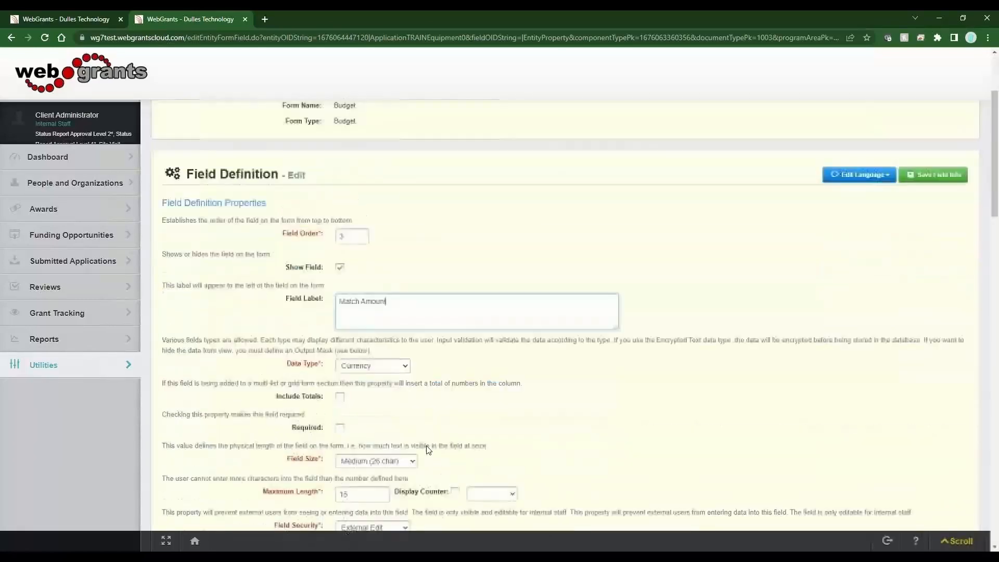
left_click(340, 397)
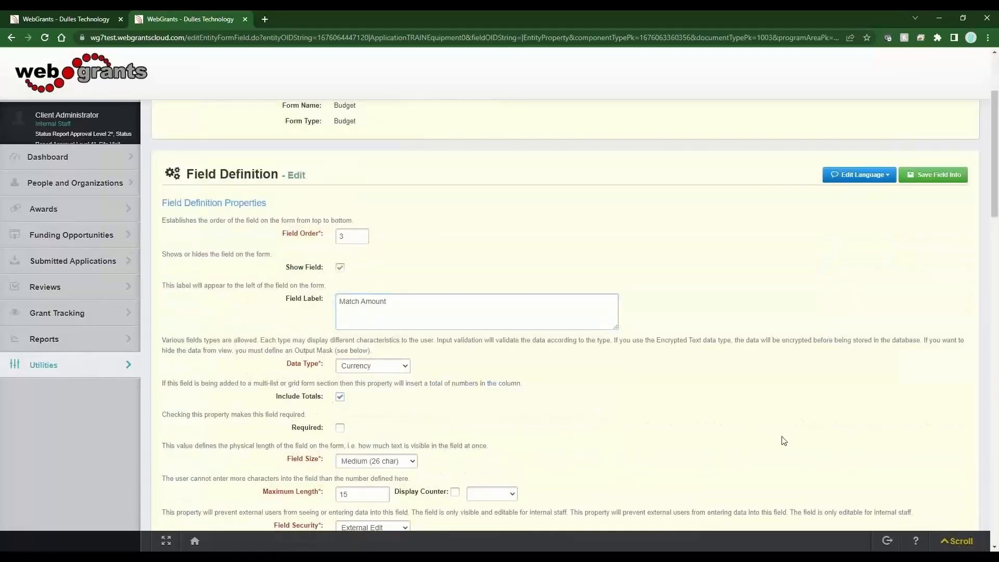
left_click(934, 177)
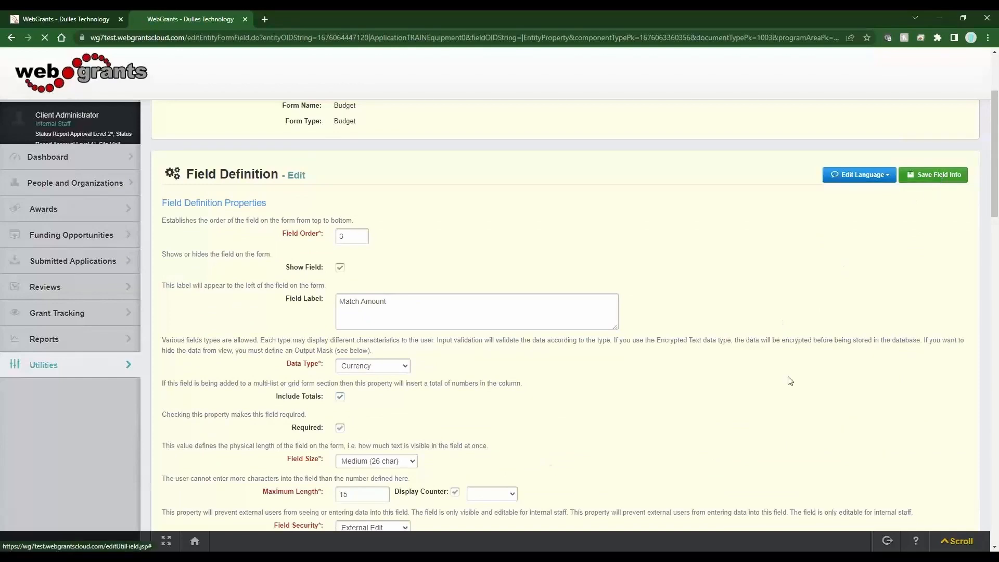
Start a hidden field labelled Awarded Amount in the Equipment grid with the Awarded Amount data type.
scroll(856, 389, "down", 2)
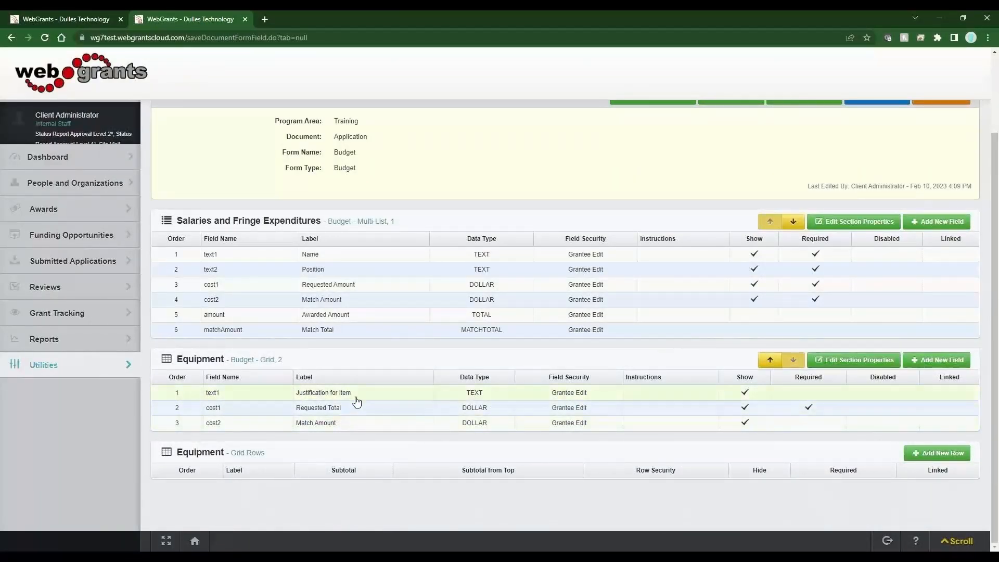
left_click(941, 364)
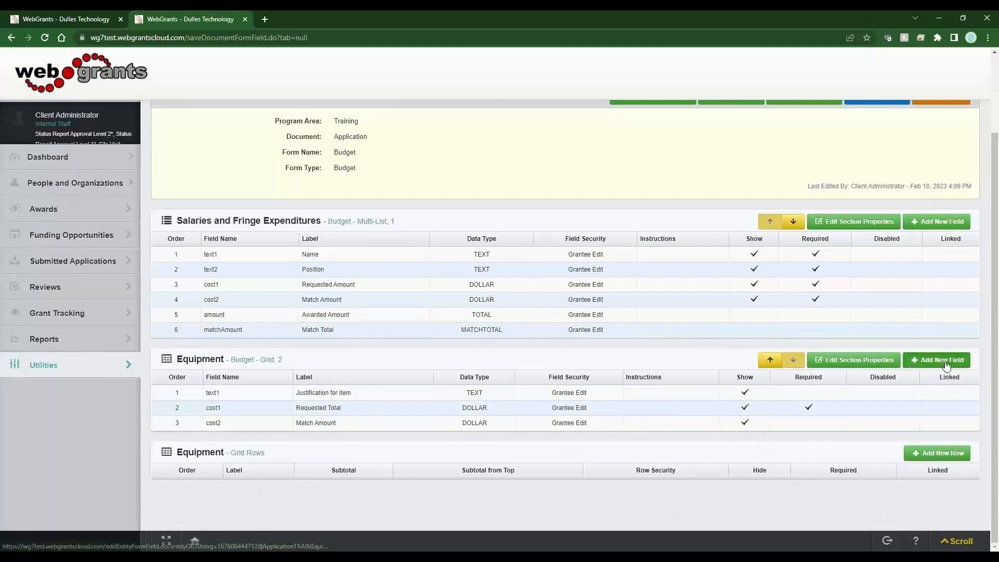
type("A")
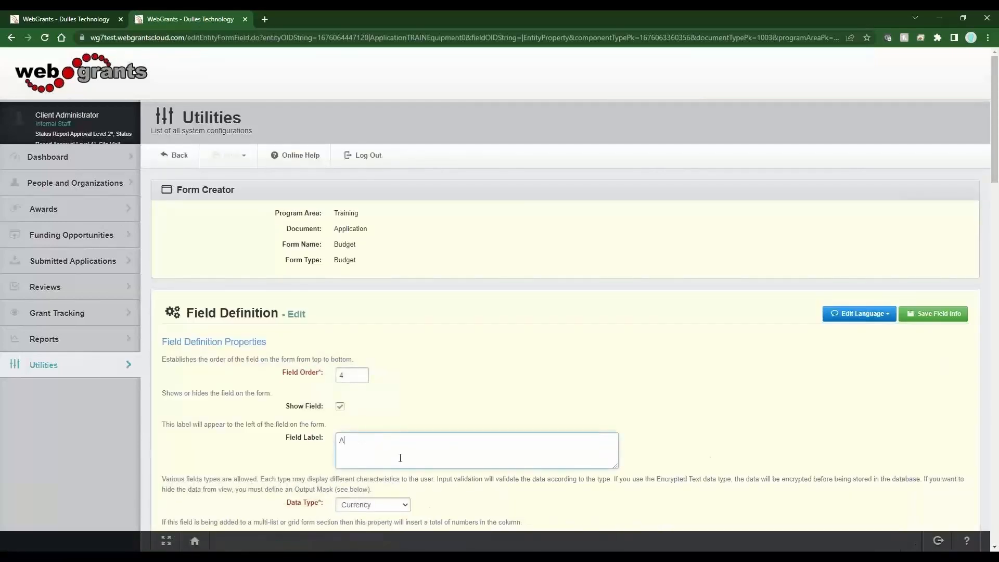
type("warded Amount")
key("Tab")
key("a")
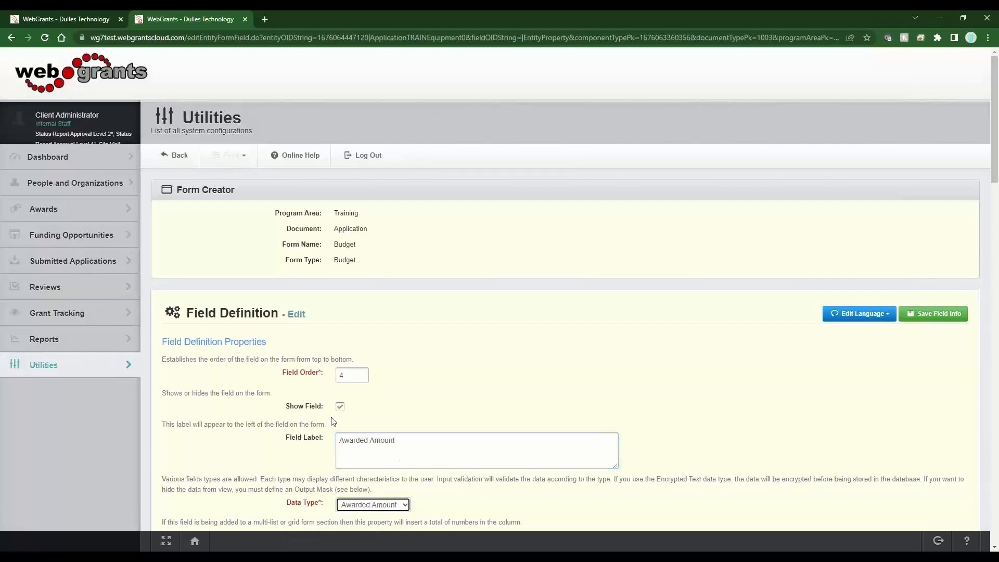
Set the calculation of the Equipment grid's Awarded Amount field to cost1 and save the field.
scroll(364, 312, "down", 10)
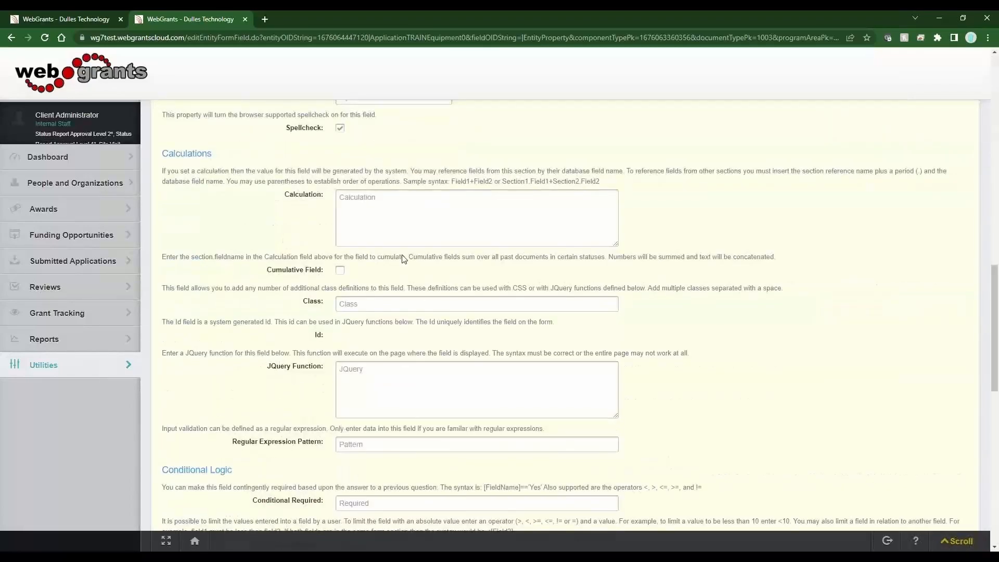
left_click(399, 238)
type("cost1")
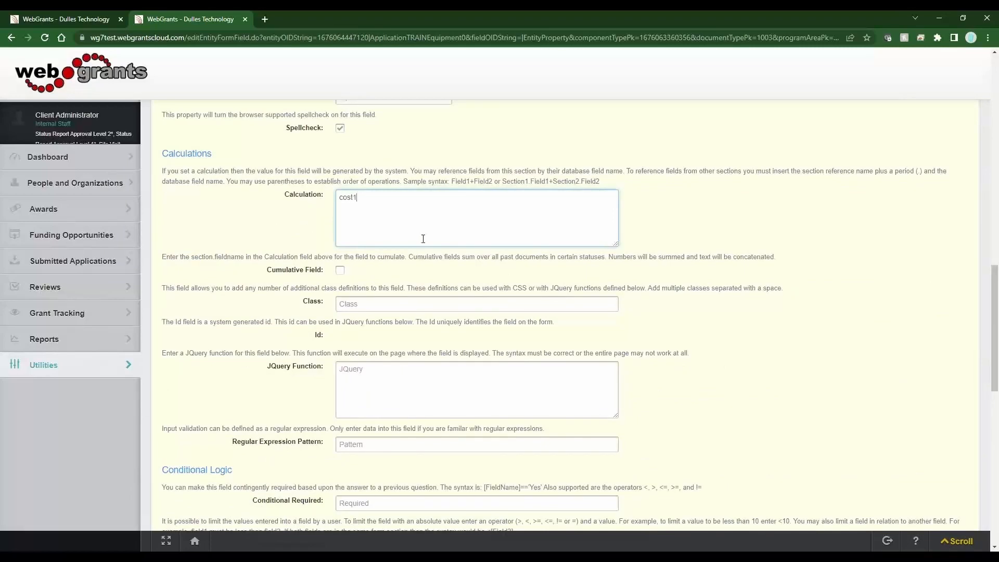
scroll(423, 239, "up", 10)
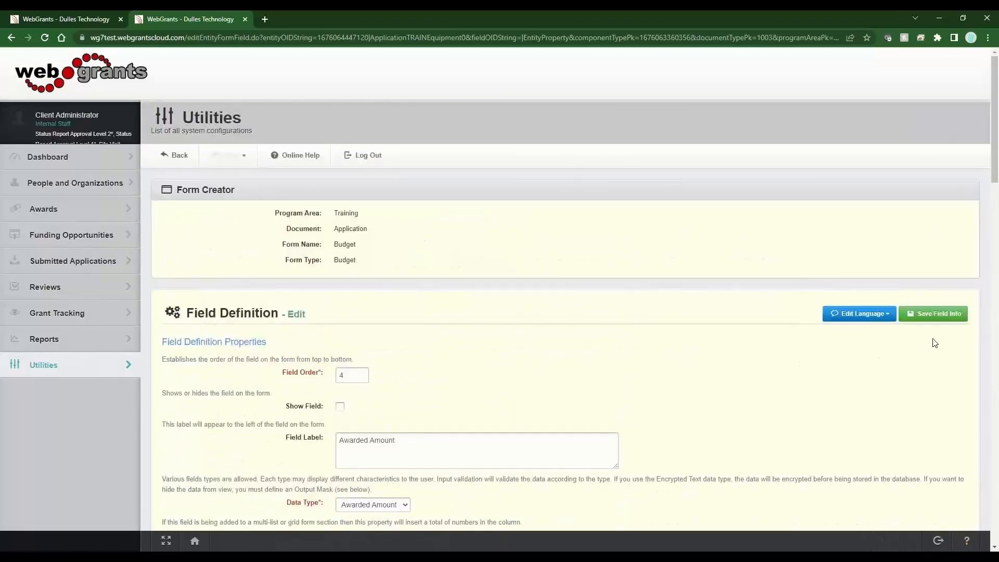
left_click(933, 318)
Start a hidden field labelled Match Amount in the Equipment grid with the Match Total data type.
scroll(650, 380, "down", 2)
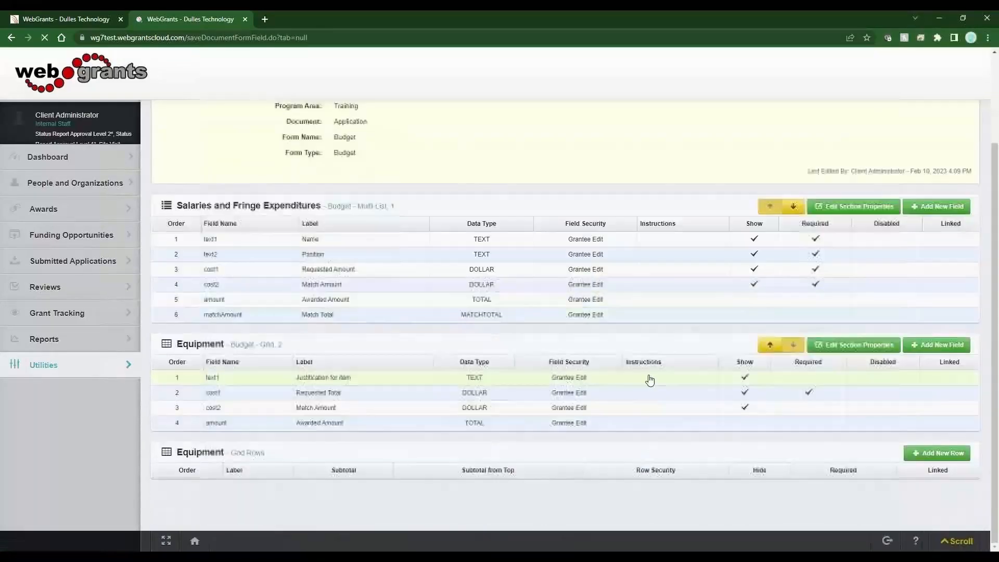
left_click(922, 352)
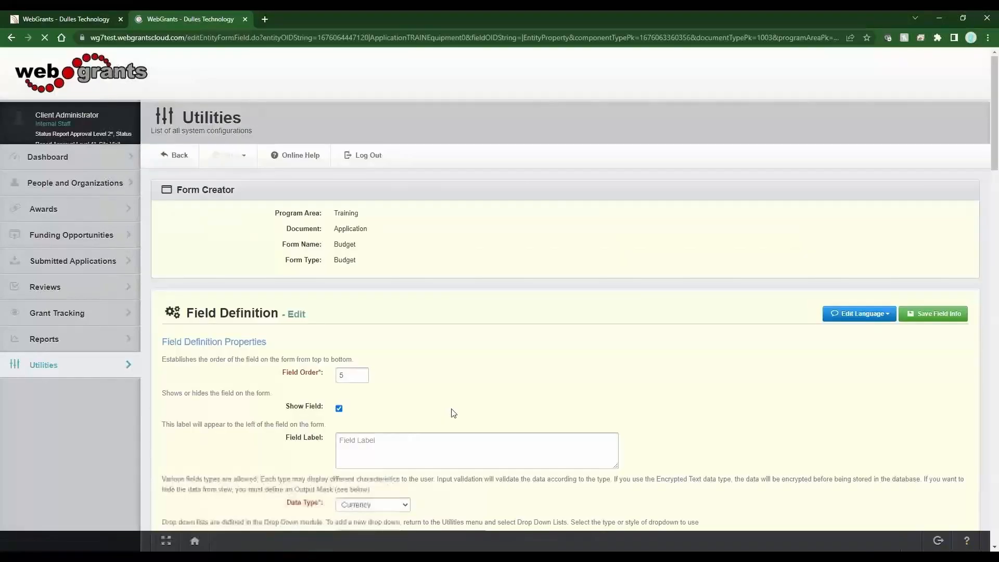
left_click(421, 445)
type("Mat")
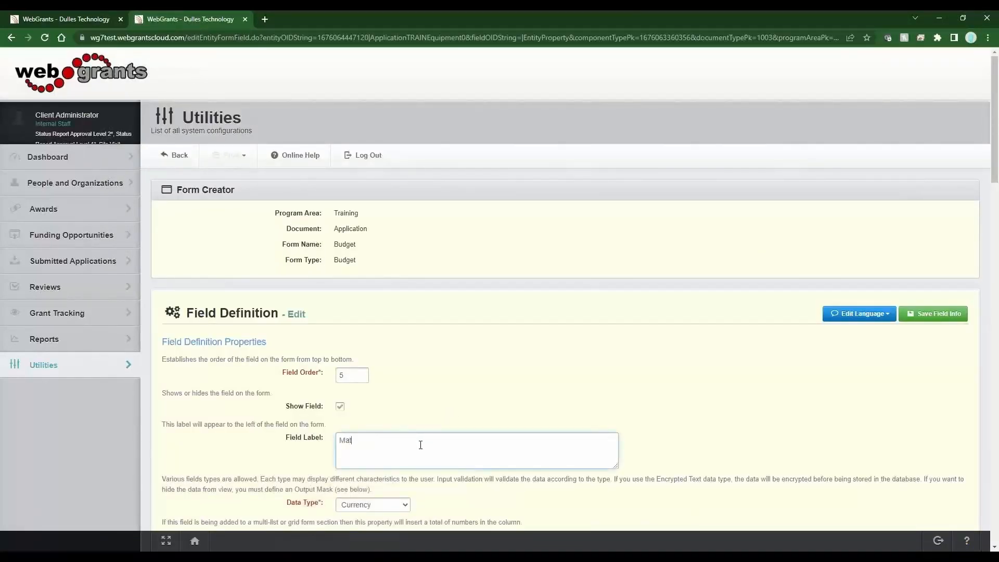
type("ch Amount")
key("Tab")
key("m")
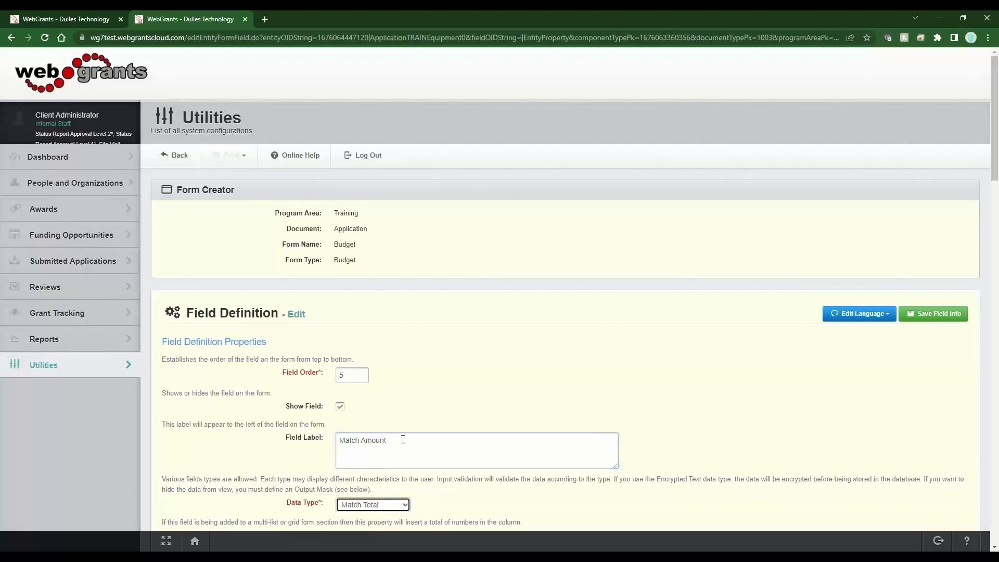
left_click(336, 413)
Set the calculation of the Equipment grid's hidden Match Amount field to cost2 and save the field.
scroll(341, 414, "down", 15)
scroll(341, 414, "up", 3)
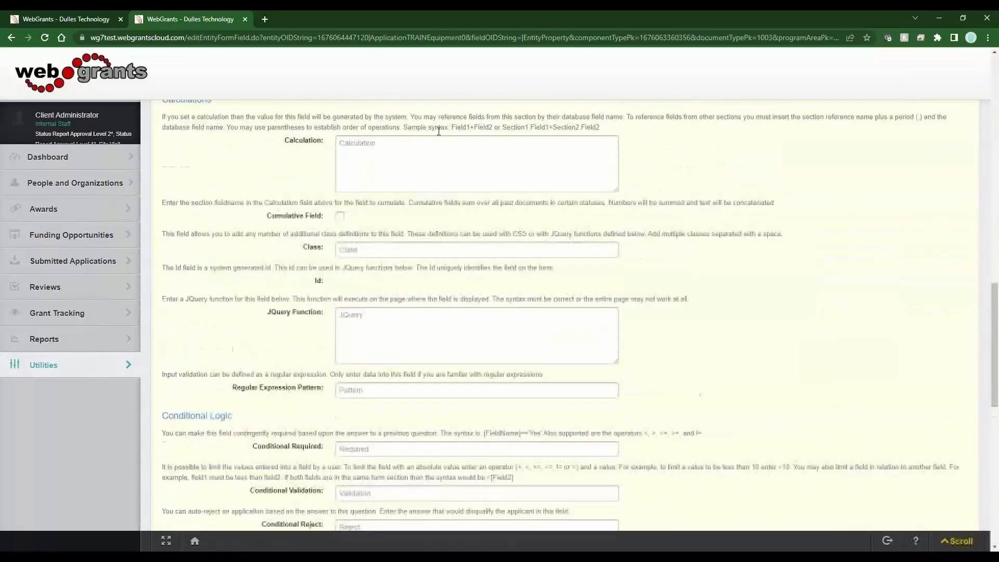
left_click(385, 253)
type("cost2")
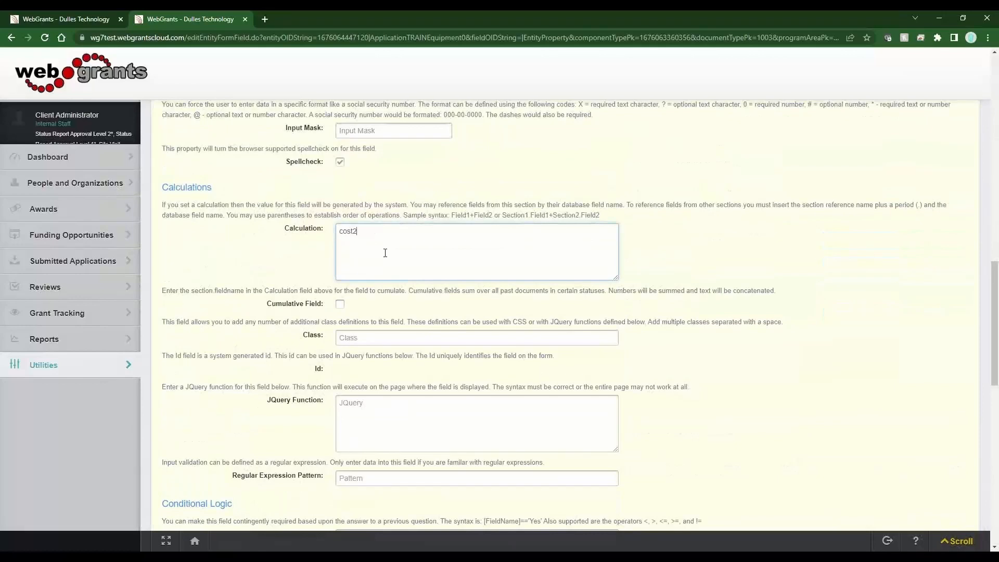
scroll(565, 310, "up", 16)
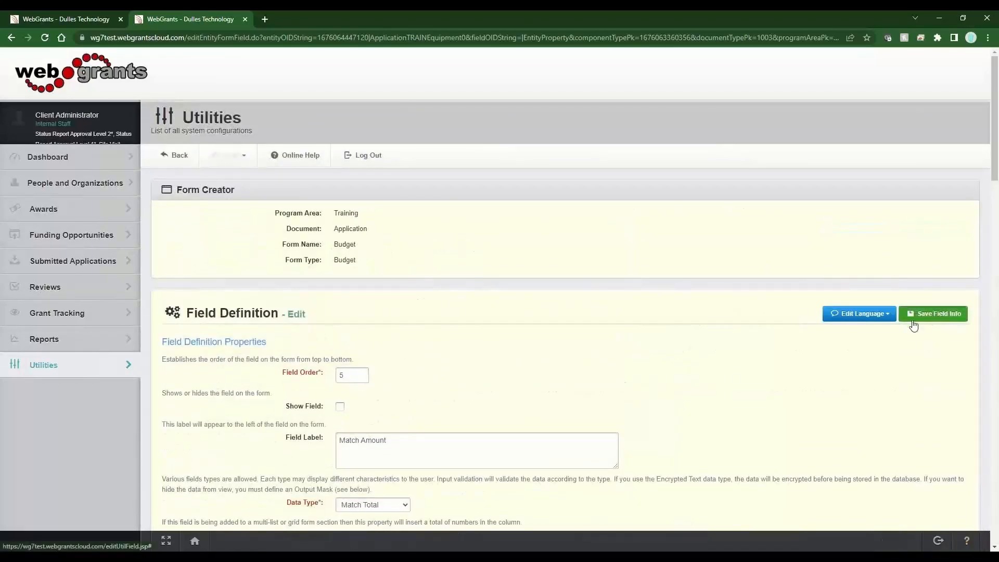
left_click(913, 317)
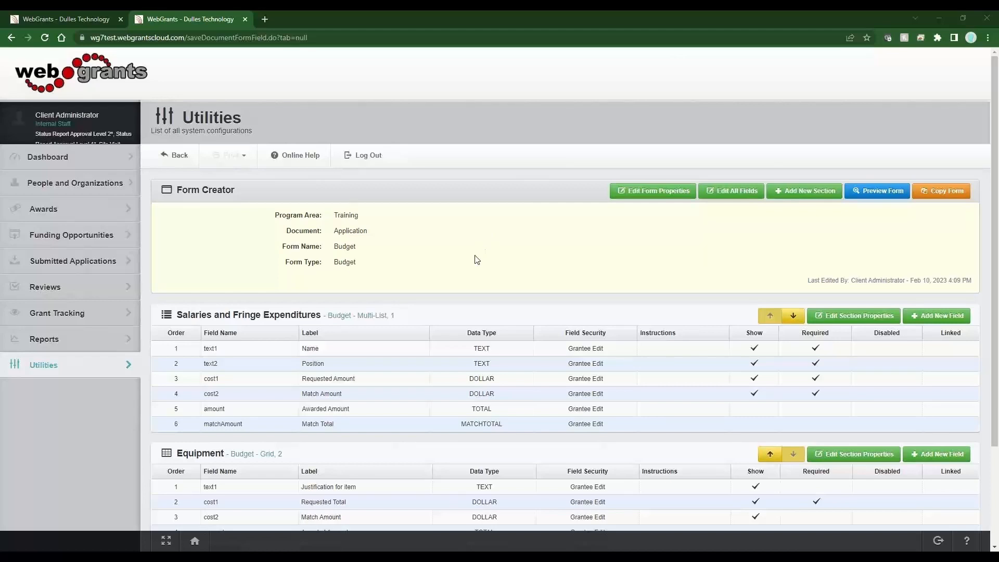
scroll(477, 259, "down", 3)
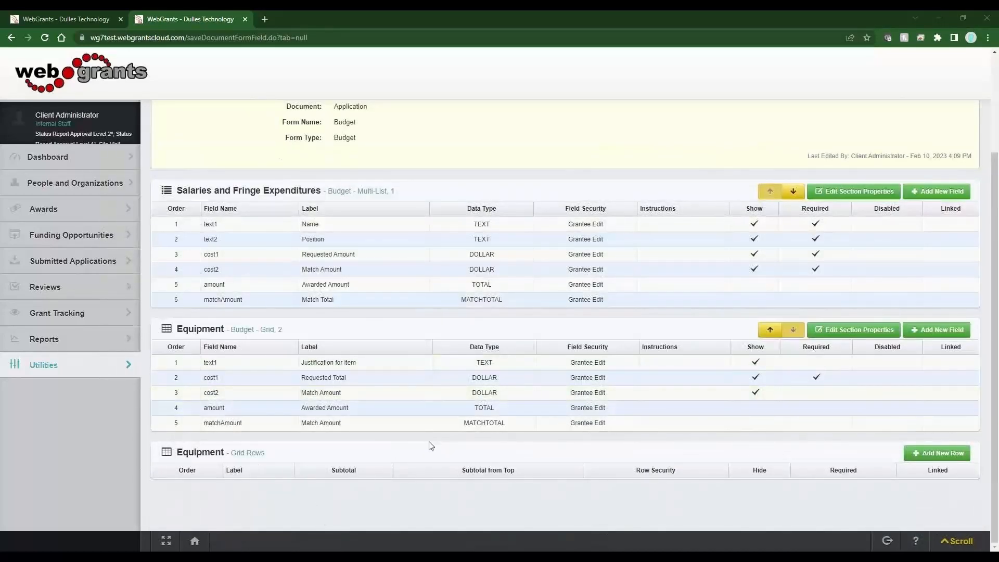
left_click_drag(397, 191, 344, 194)
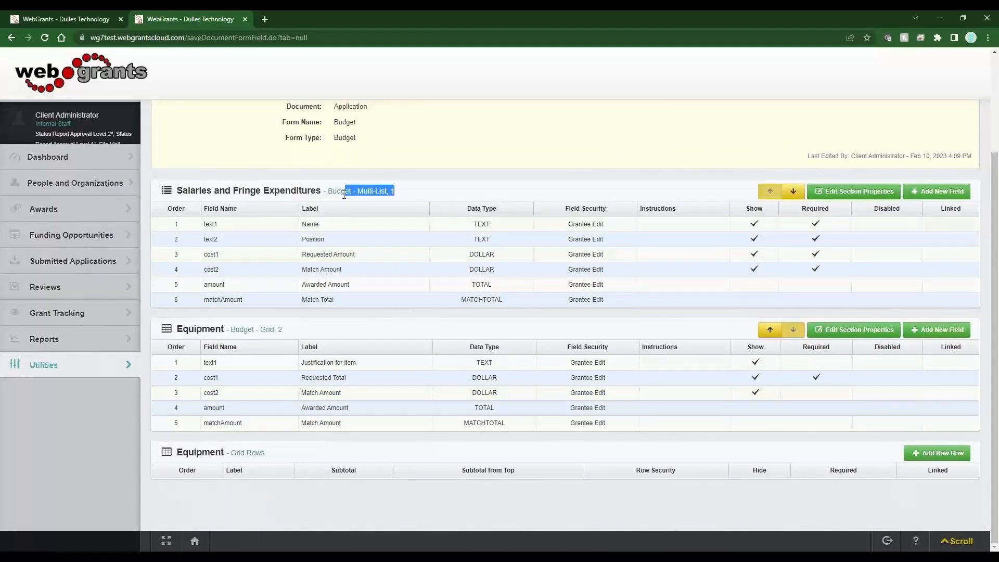
left_click(291, 463)
Add a row labelled Computer to the Equipment grid rows and save it.
left_click(921, 456)
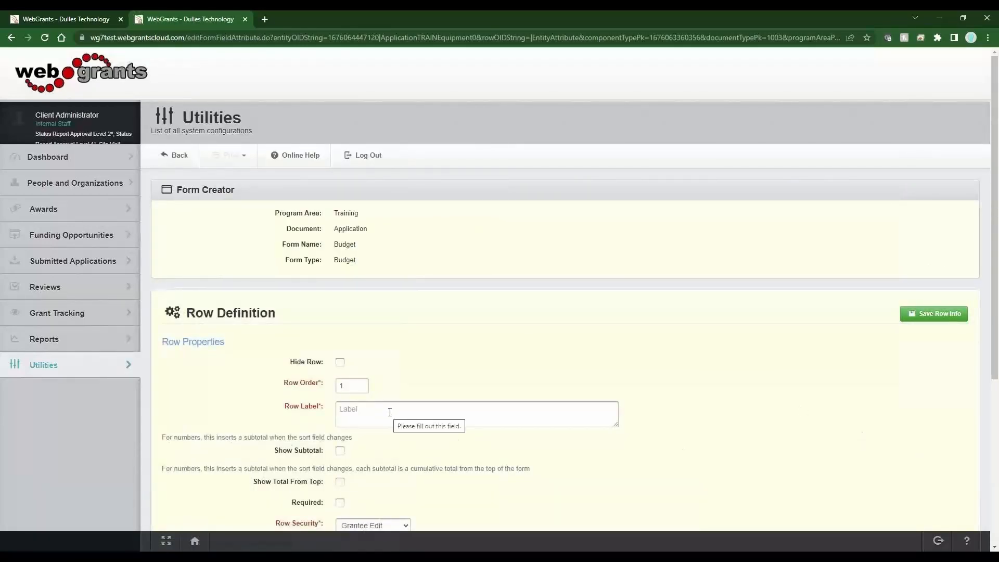
left_click(390, 411)
type("Computer")
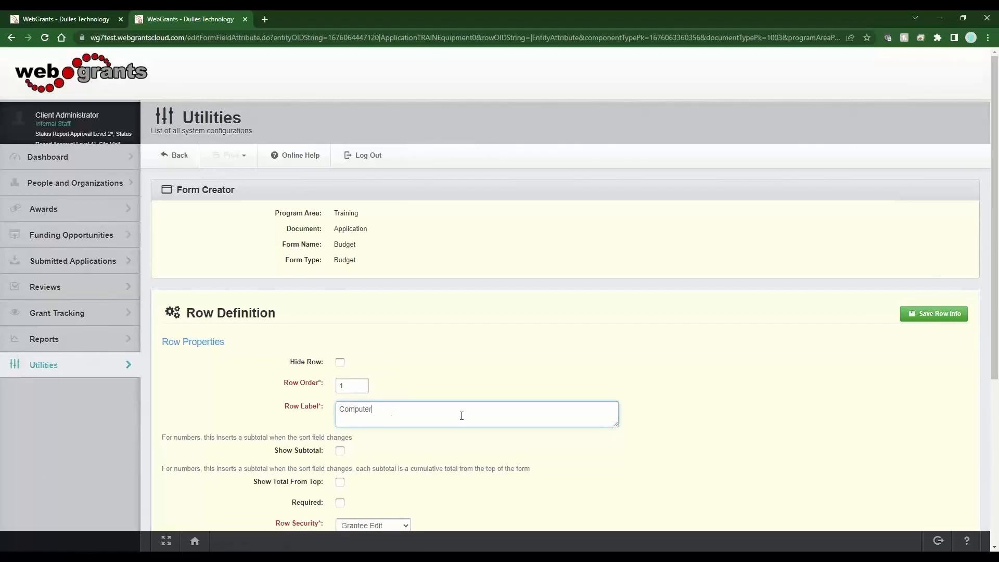
left_click(911, 314)
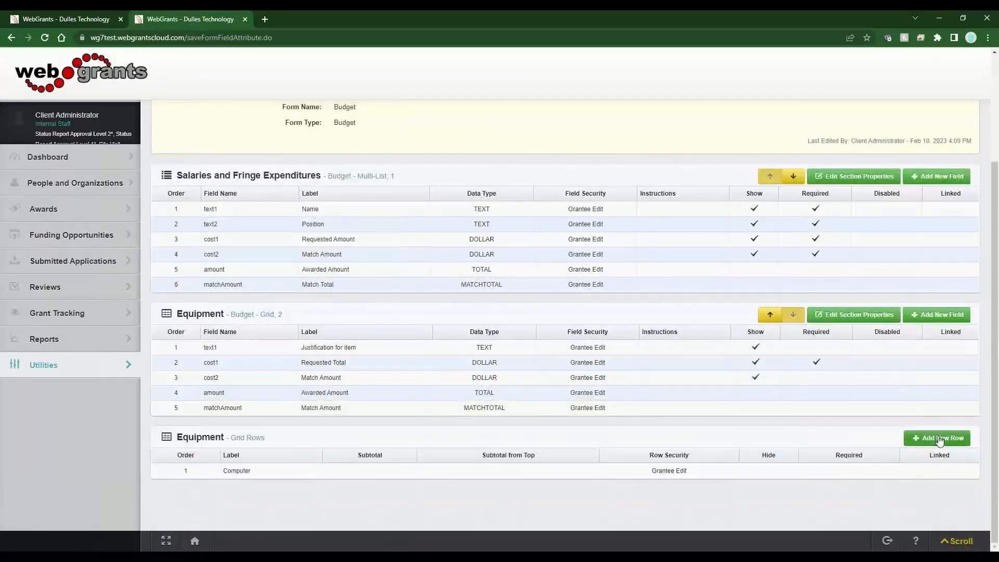
Add a second row labelled Phone/Fax to the Equipment grid rows and save it.
left_click(936, 439)
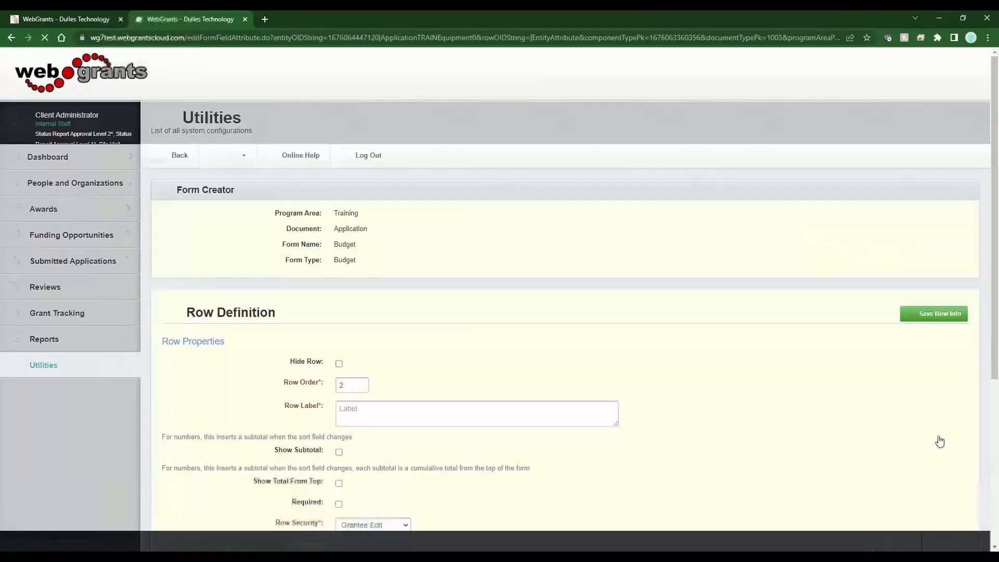
left_click(418, 409)
type("Phone/Fax")
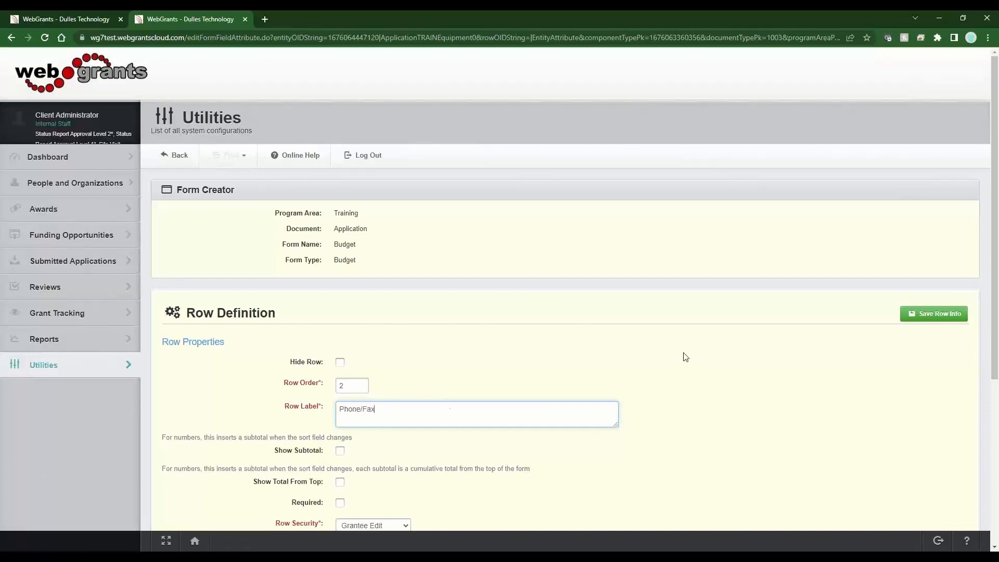
left_click(921, 310)
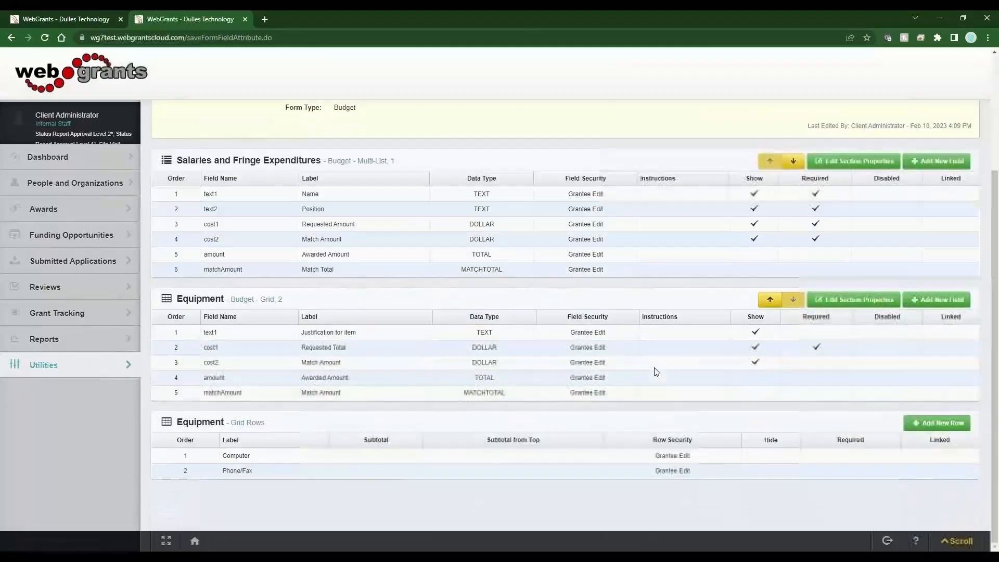
Add a third row labelled Printer/Scanner to the Equipment grid rows and save it.
left_click(927, 424)
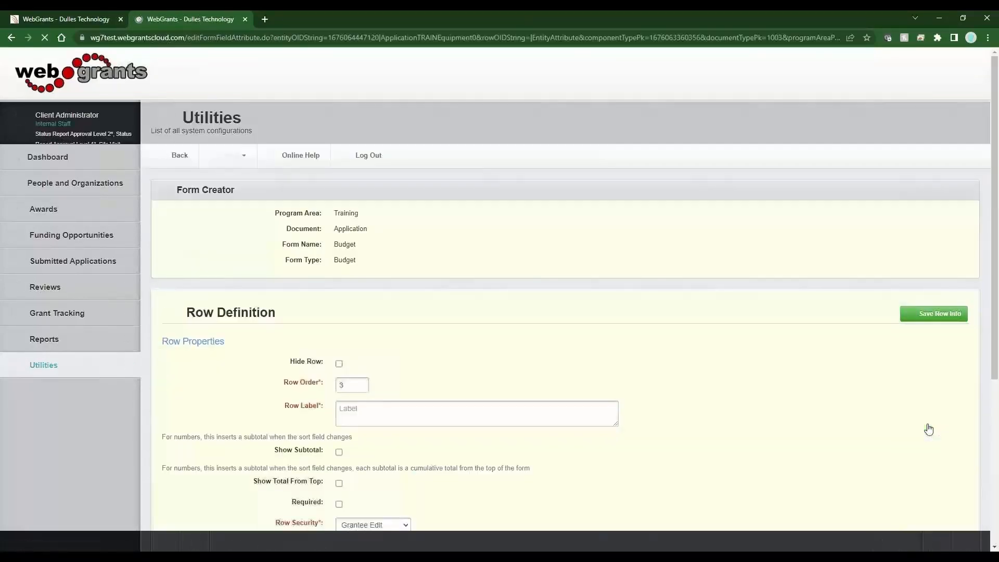
left_click(375, 411)
type("Print")
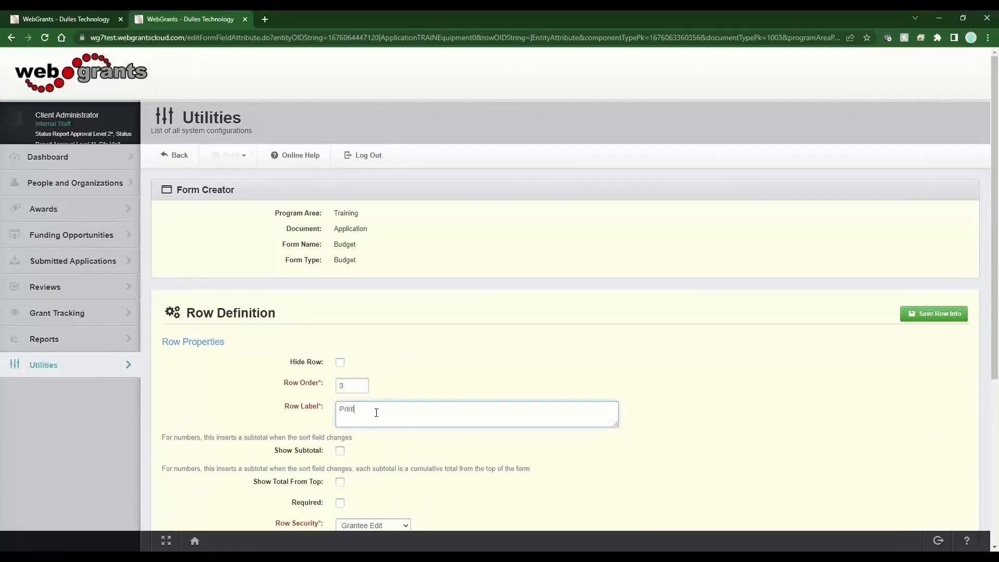
type("er/Scanner")
left_click(914, 316)
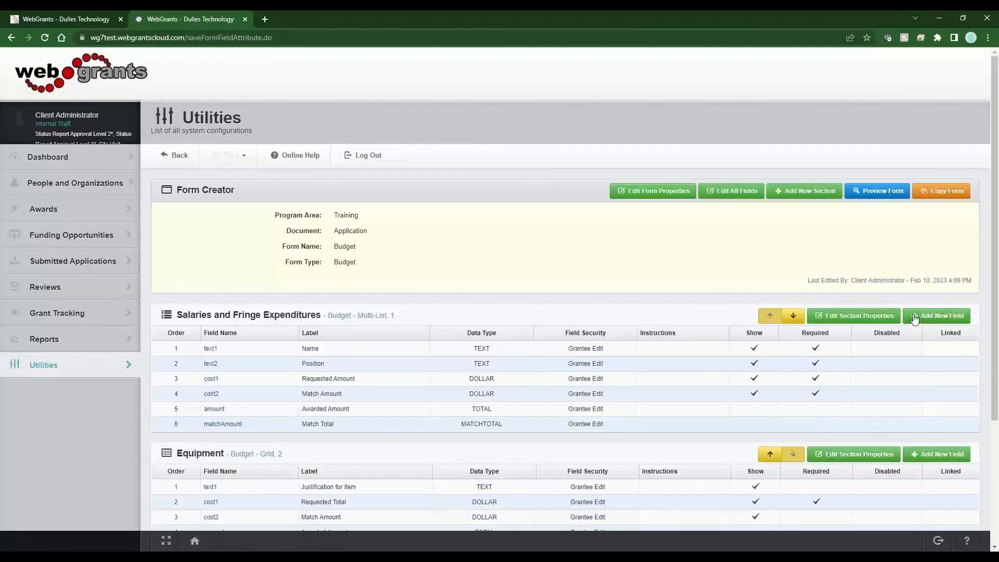
Add a fourth row labelled Router to the Equipment grid rows and save it.
scroll(882, 346, "down", 4)
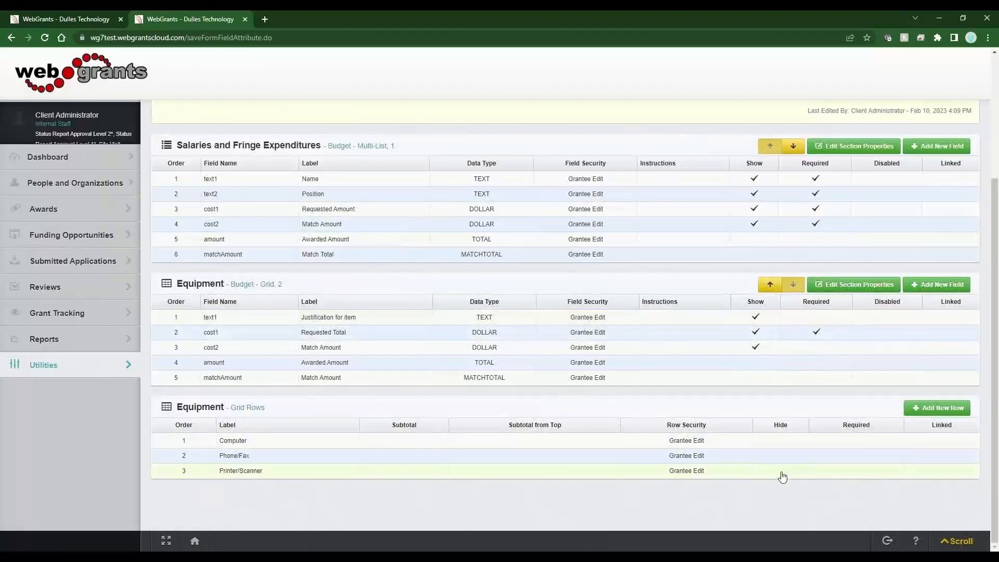
left_click(932, 408)
left_click(427, 409)
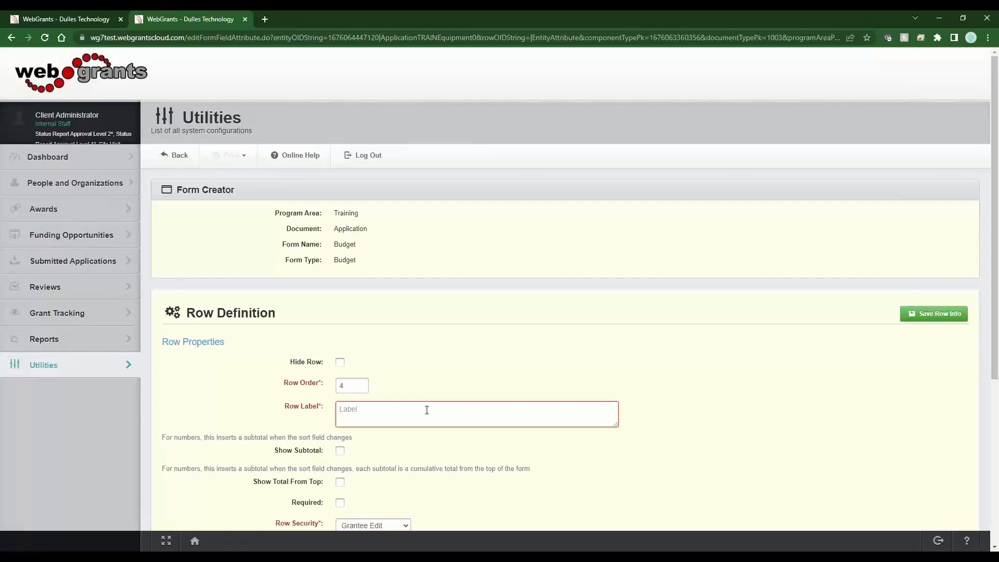
left_click(427, 410)
type("Router")
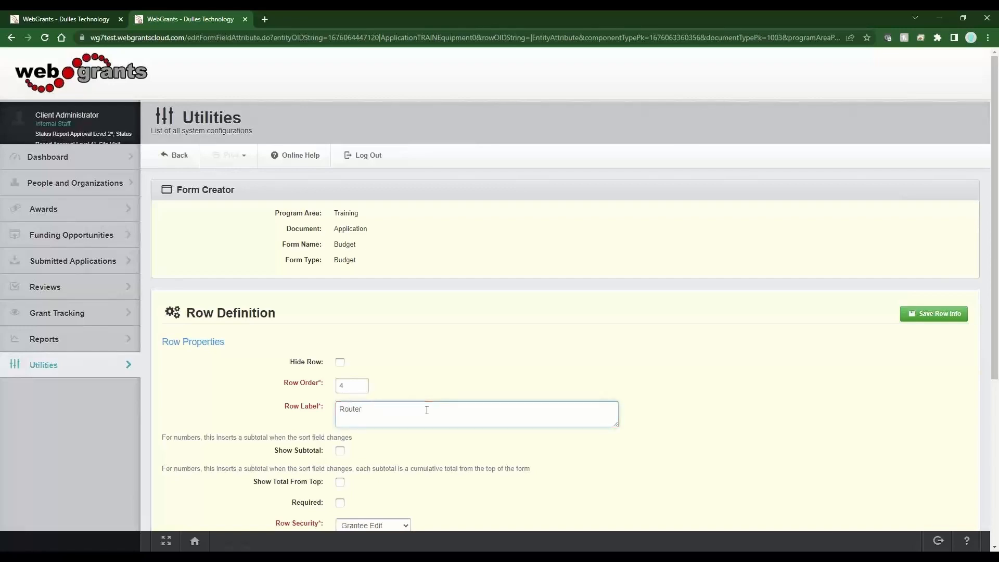
left_click(957, 314)
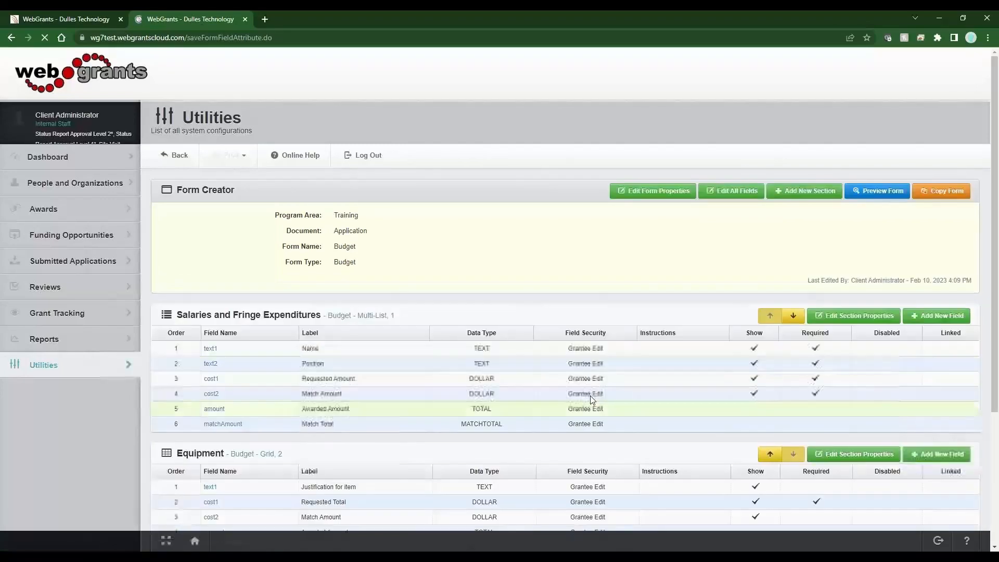
scroll(591, 398, "down", 4)
Preview the Budget form, examine the Salaries and Fringe Expenditures section and the Equipment grid rows, and return to the form definition.
scroll(394, 487, "up", 3)
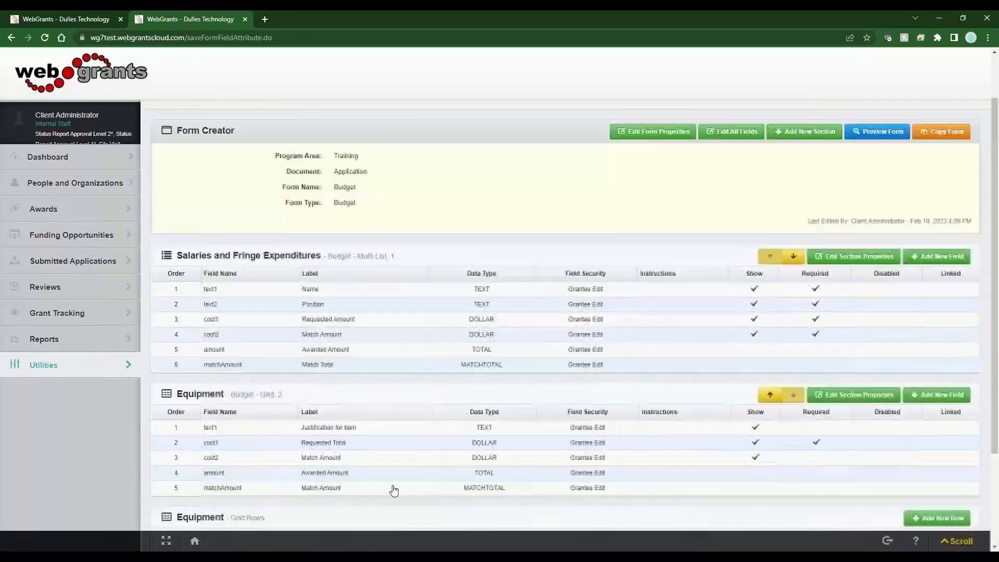
scroll(394, 489, "up", 2)
left_click(877, 192)
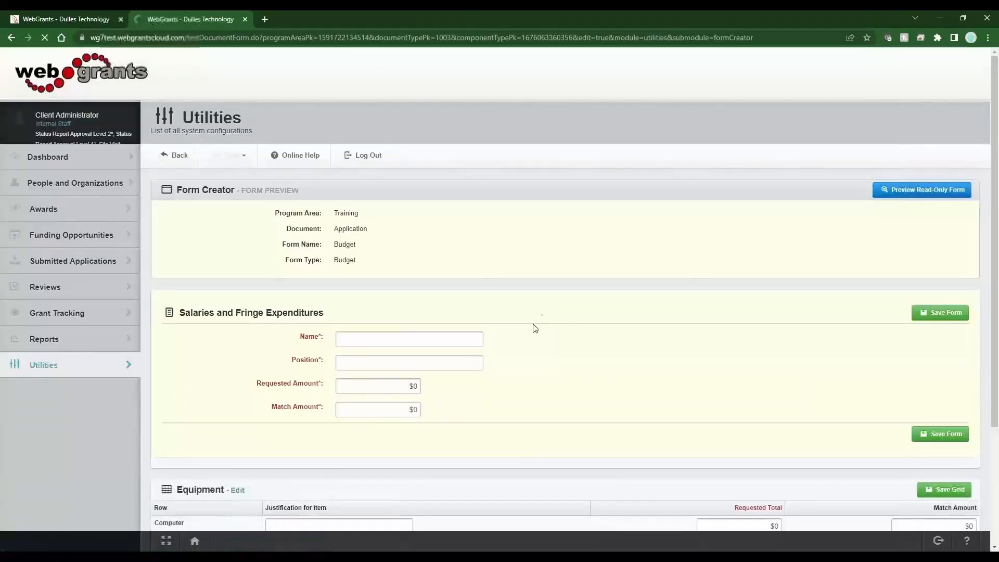
scroll(534, 328, "down", 3)
left_click_drag(184, 365, 189, 426)
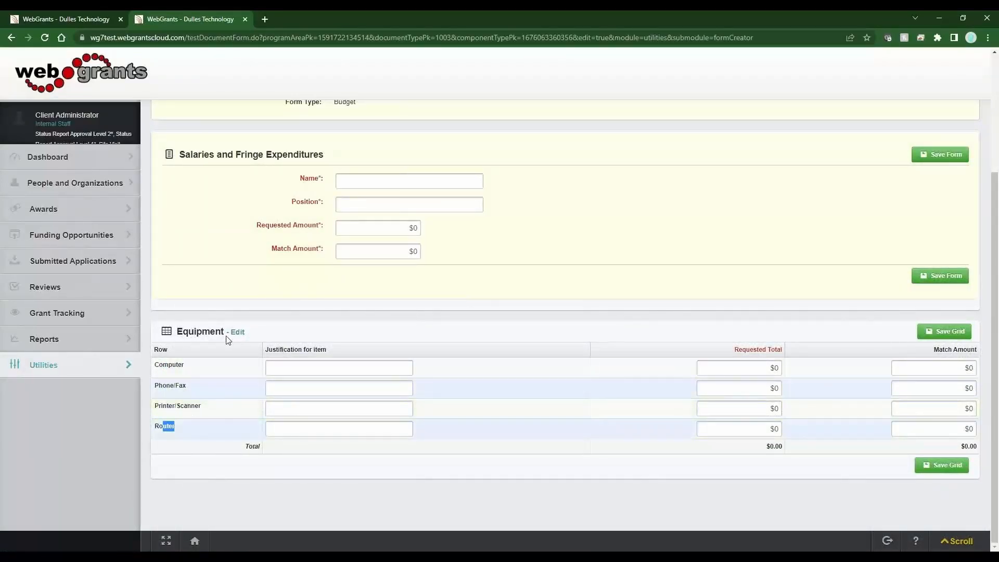
left_click_drag(196, 331, 249, 332)
left_click(167, 366)
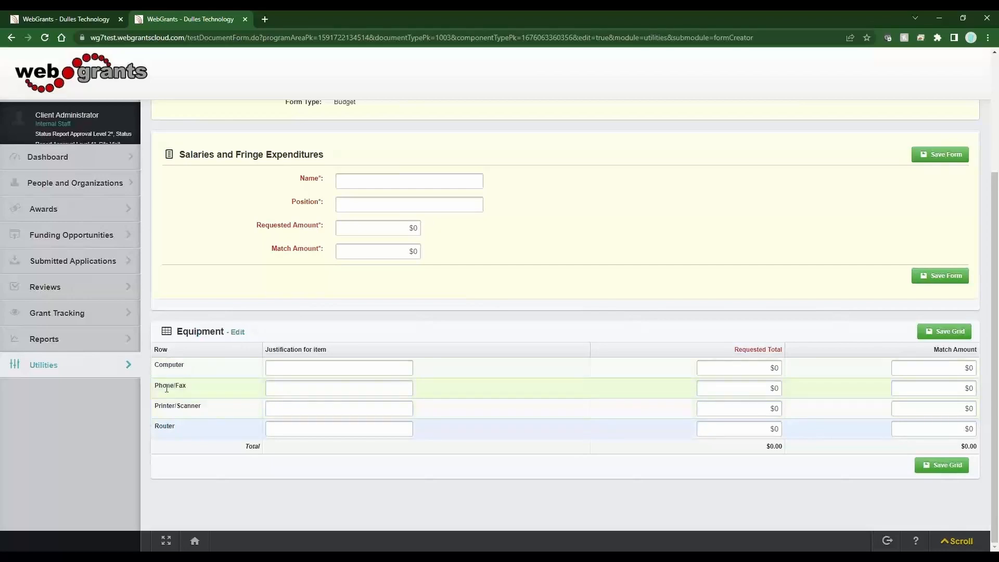
left_click_drag(175, 406, 179, 426)
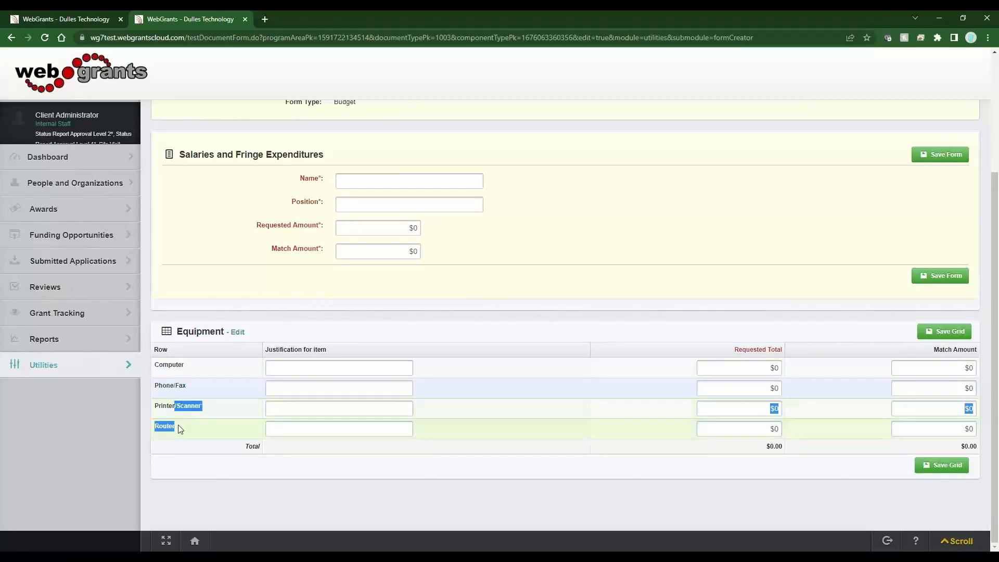
left_click(275, 338)
left_click_drag(204, 155, 333, 183)
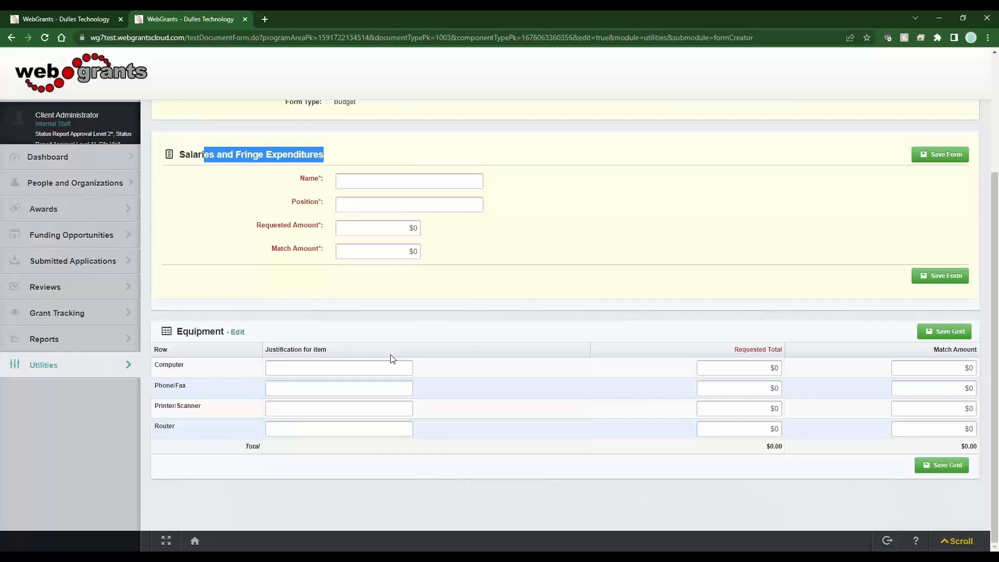
left_click(504, 292)
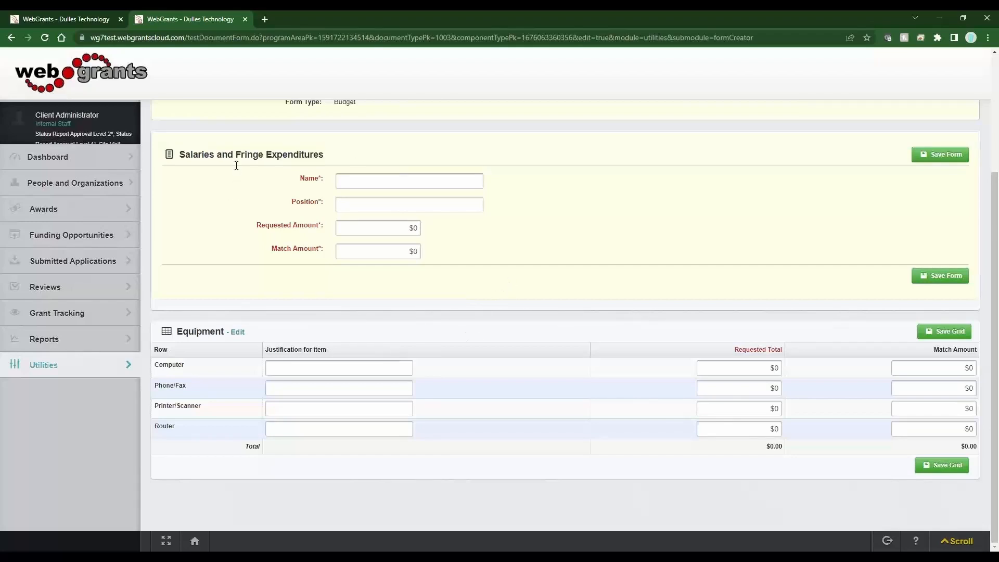
left_click_drag(237, 166, 318, 157)
left_click_drag(211, 331, 269, 335)
left_click(249, 258)
scroll(252, 338, "up", 3)
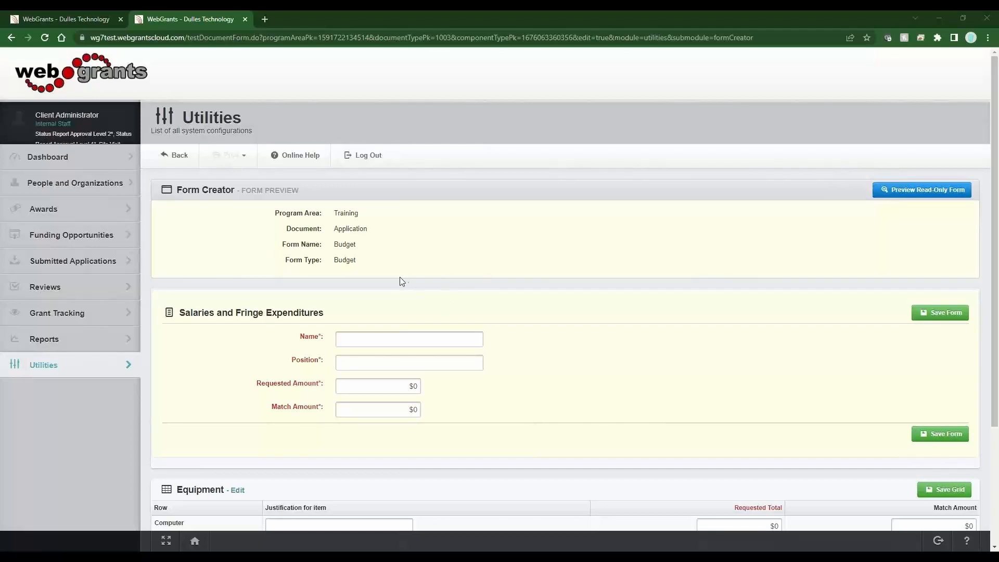
left_click(176, 156)
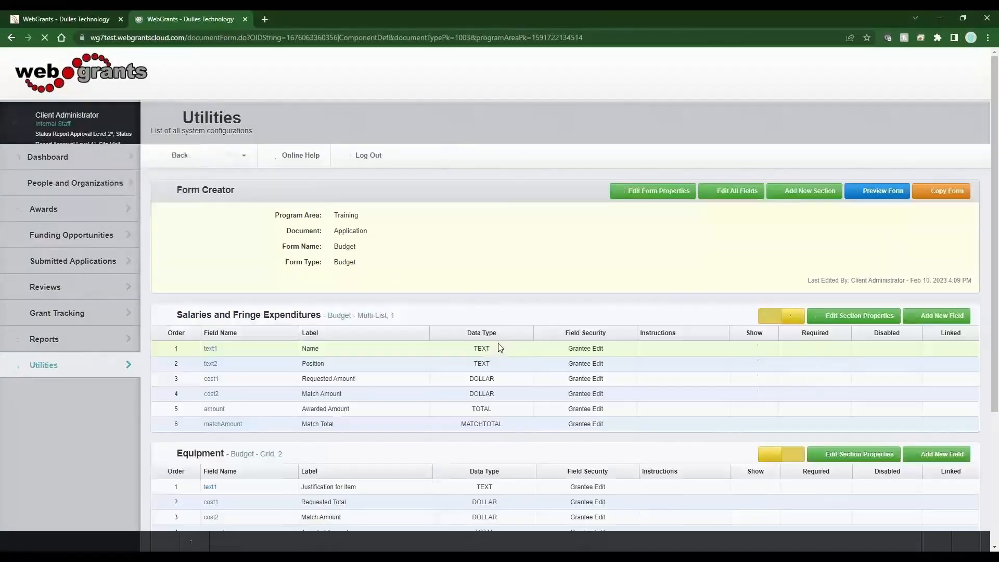
Examine the data types available for the Equipment grid's Justification for item field and return to the form definition without saving.
scroll(395, 480, "down", 3)
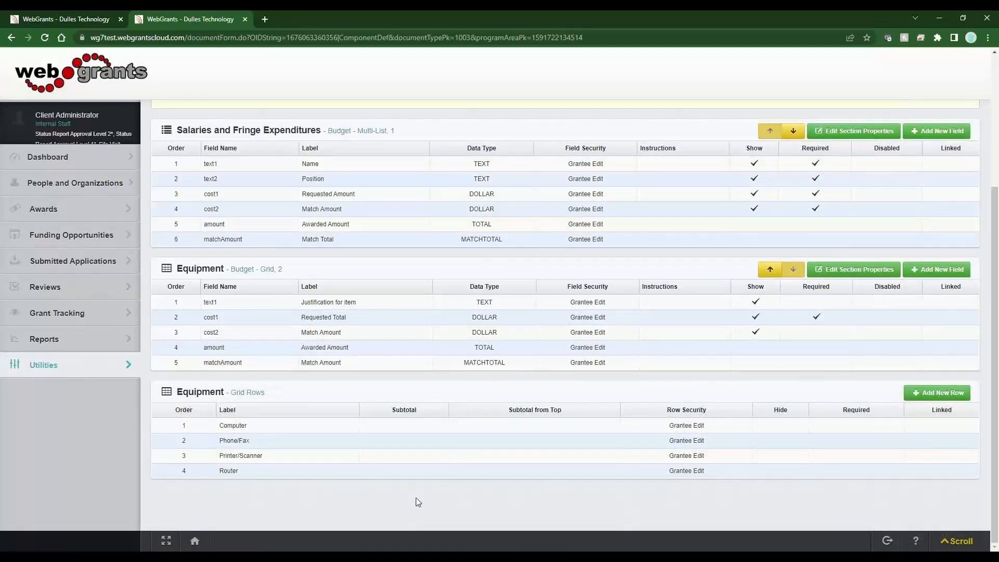
scroll(418, 502, "up", 3)
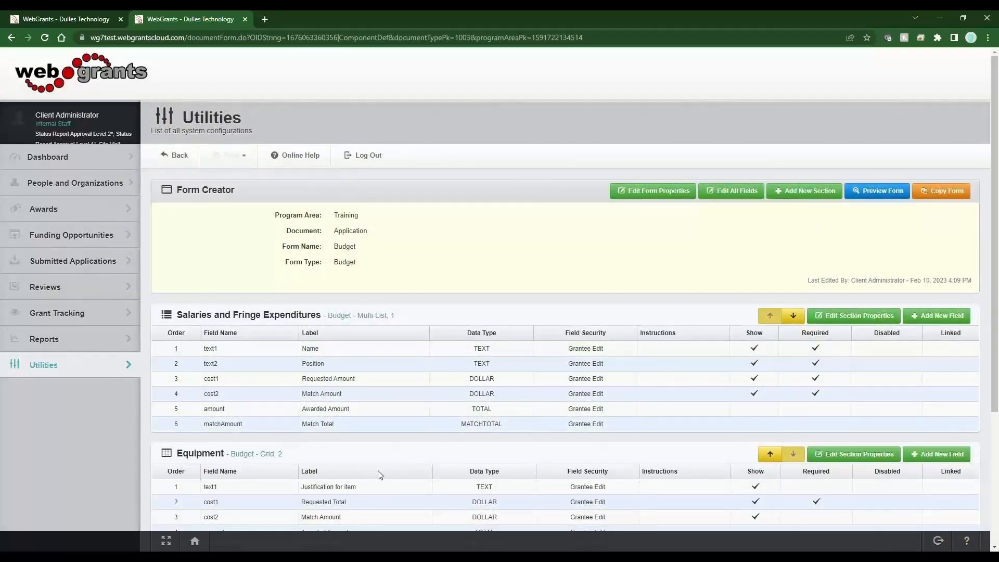
scroll(586, 442, "down", 3)
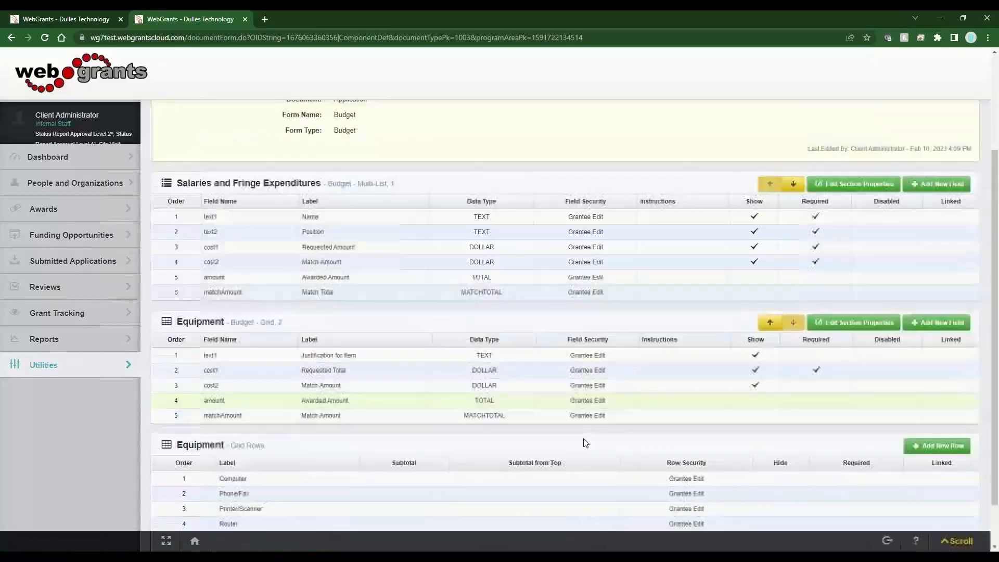
left_click(315, 350)
scroll(316, 350, "down", 3)
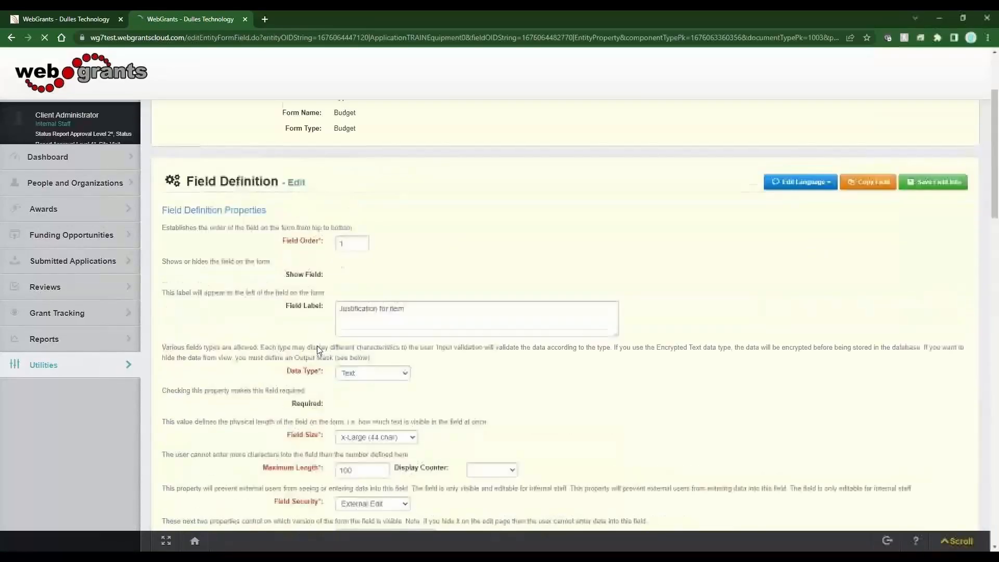
left_click(396, 370)
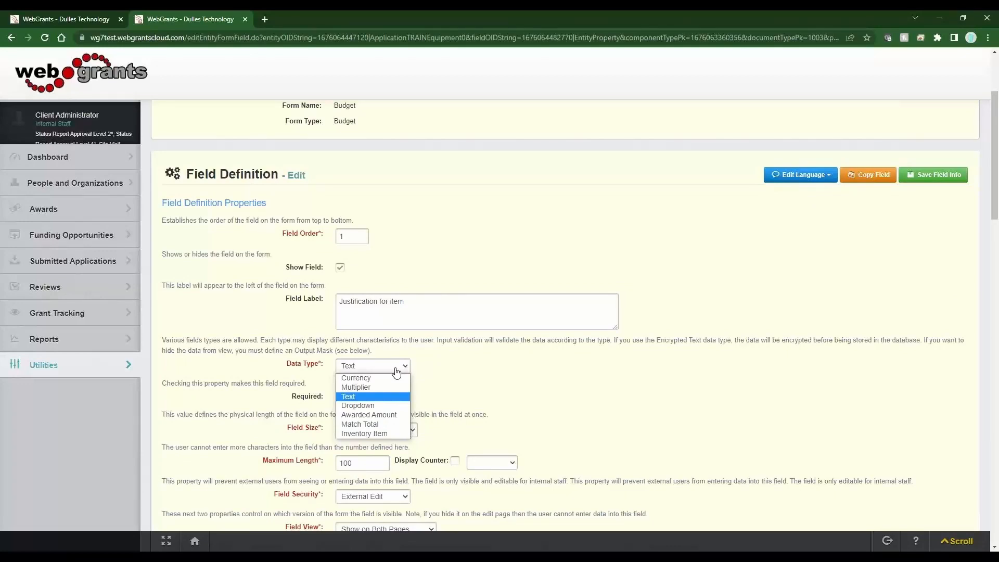
left_click(510, 389)
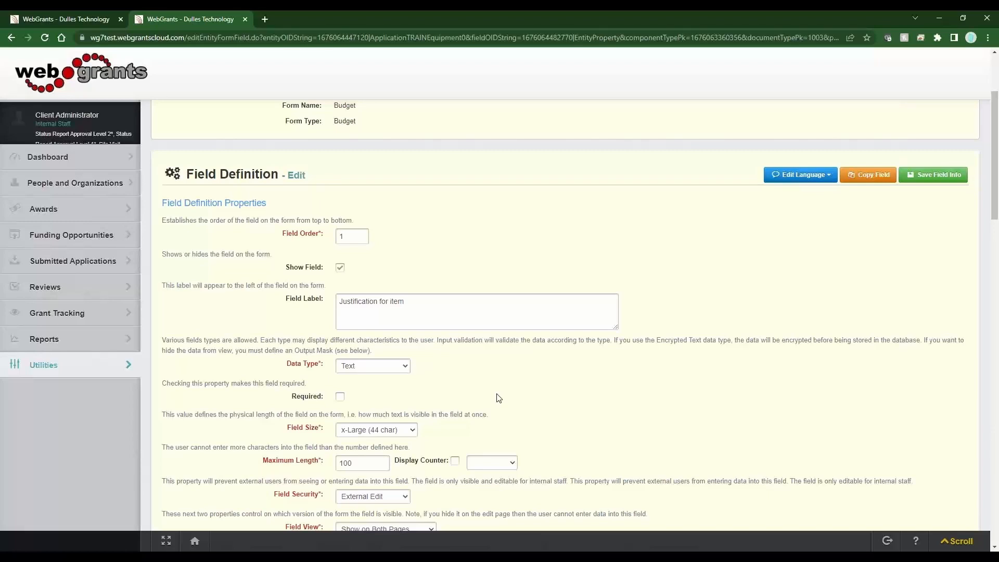
scroll(496, 398, "up", 3)
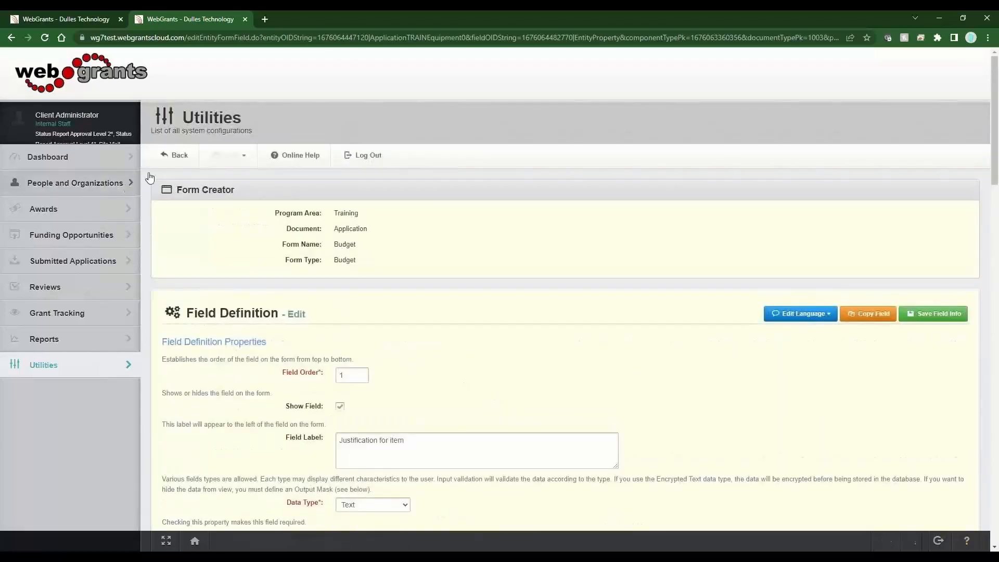
left_click(176, 155)
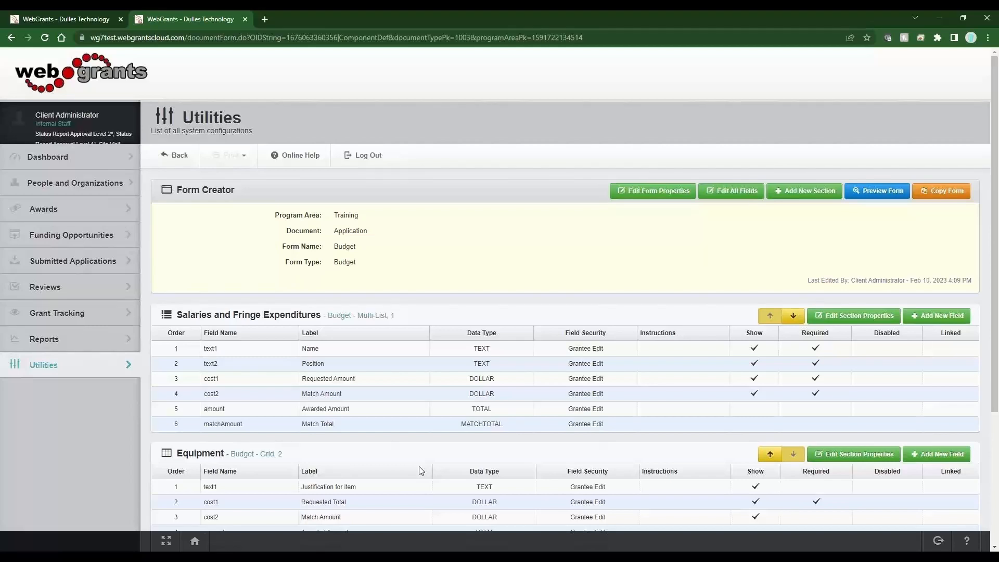
Add a standard Single Value section labelled Budget Justification to the Budget form and save it.
left_click(801, 191)
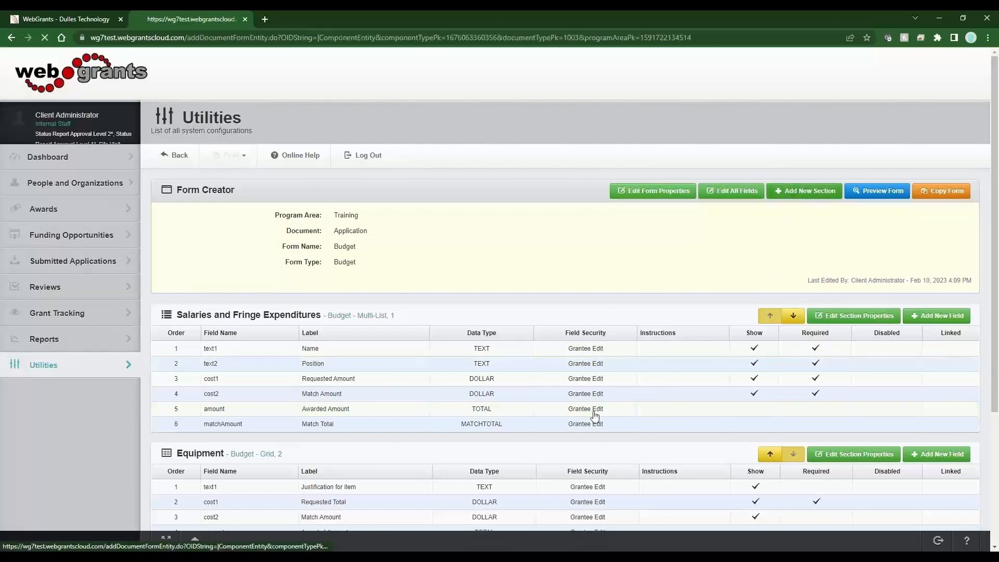
left_click(339, 374)
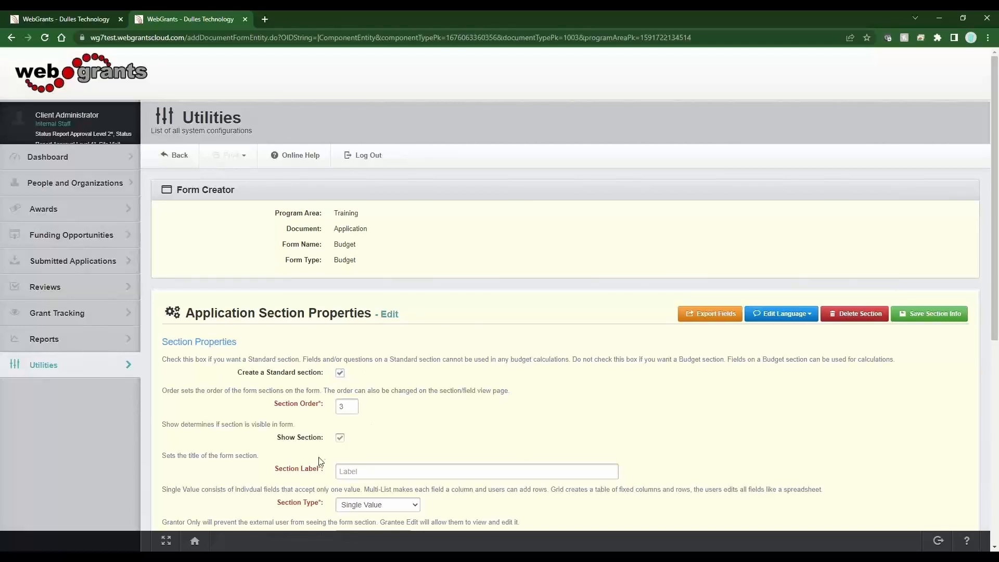
left_click(379, 469)
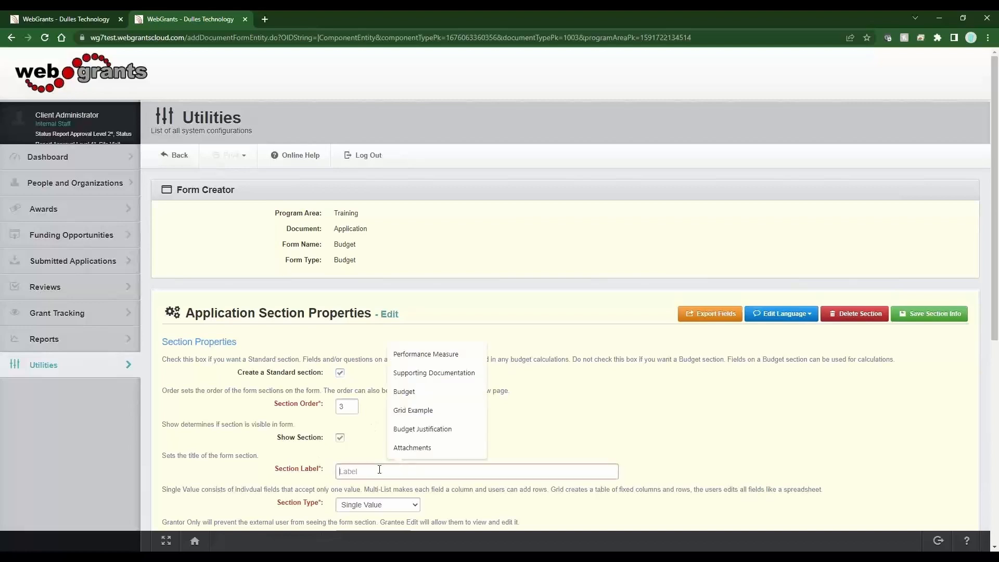
type("Budget Justification")
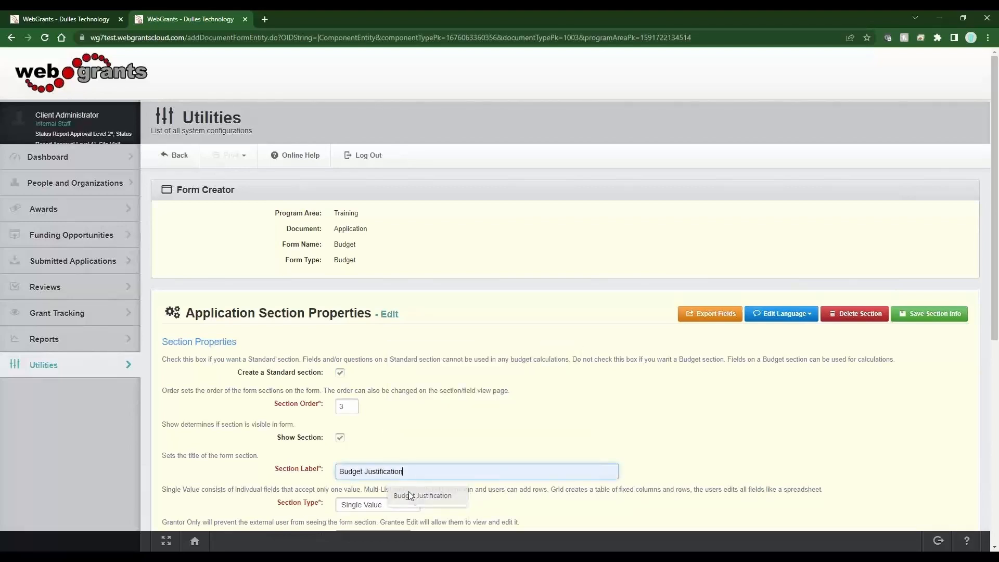
left_click(409, 494)
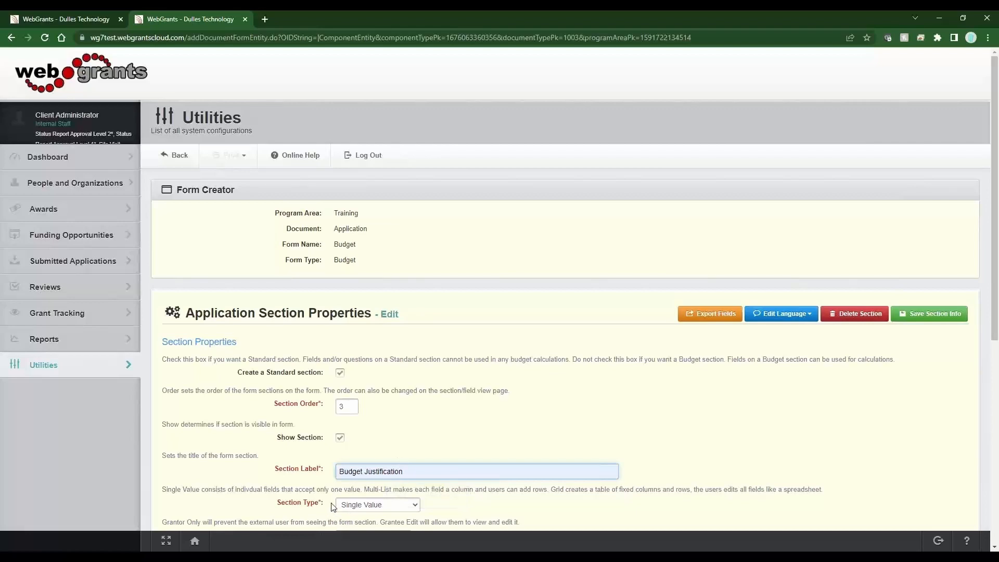
left_click_drag(334, 505, 255, 514)
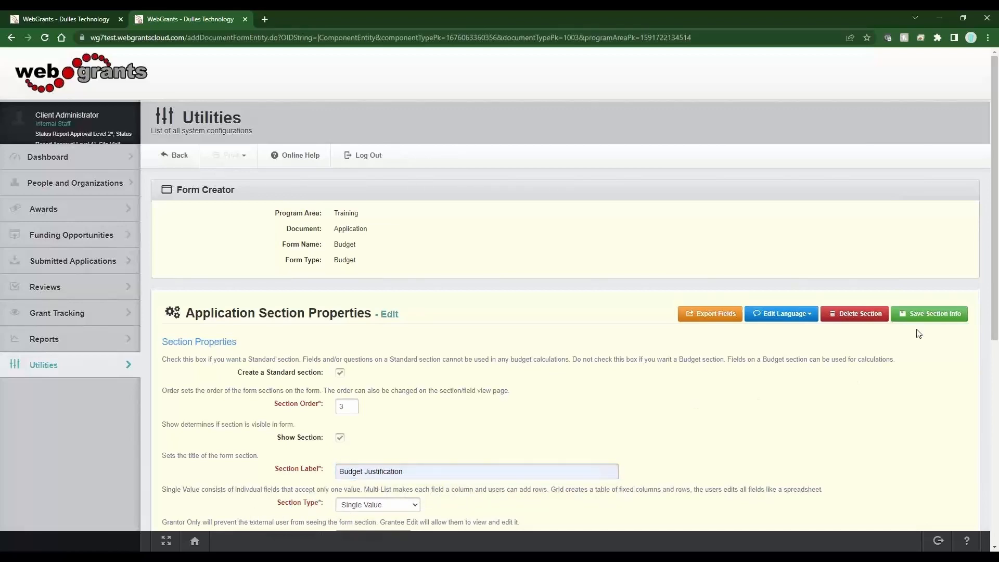
left_click(925, 313)
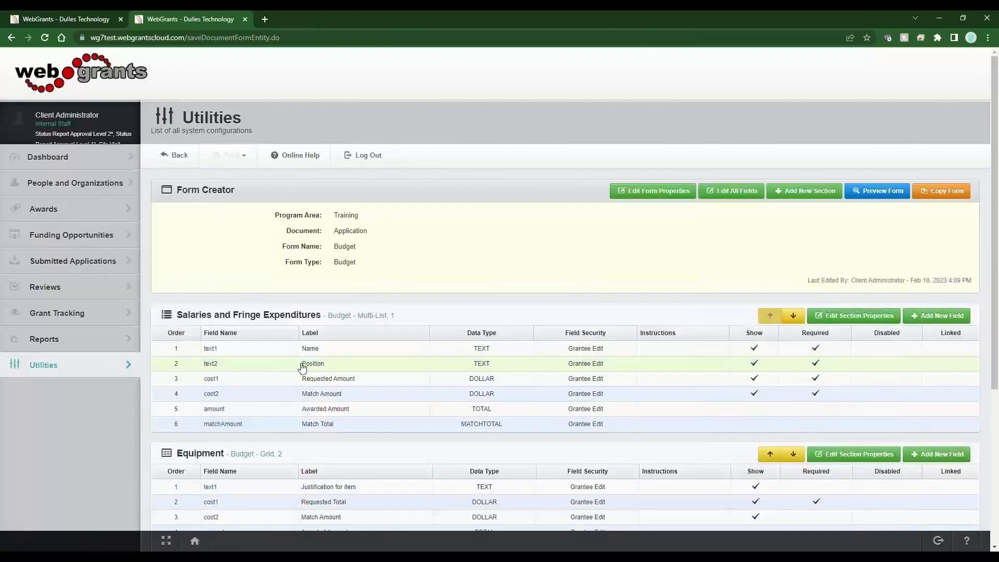
scroll(322, 484, "down", 5)
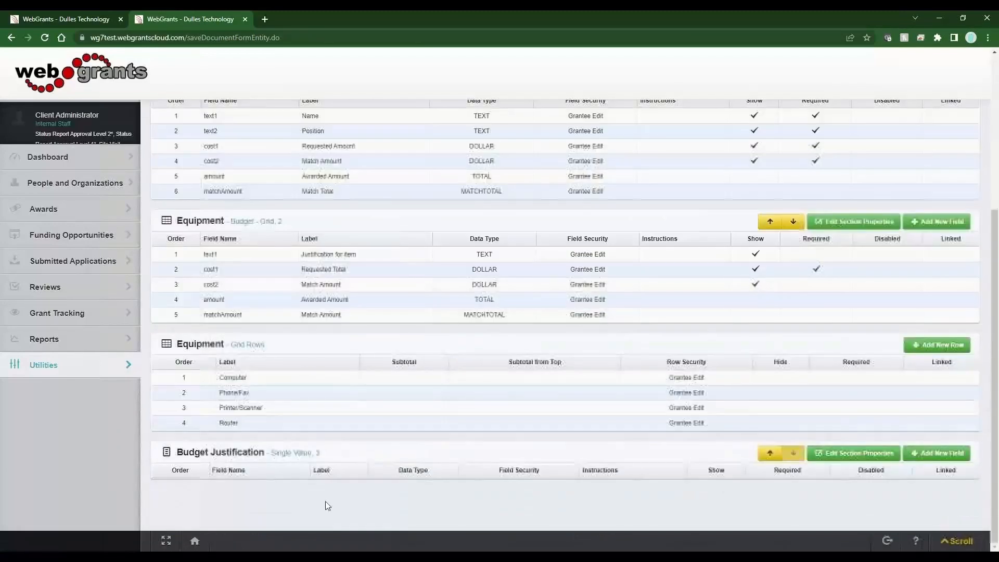
Open a new field definition in the Budget Justification section and examine its Database Field Name property and the available data types.
left_click(912, 457)
scroll(484, 531, "down", 3)
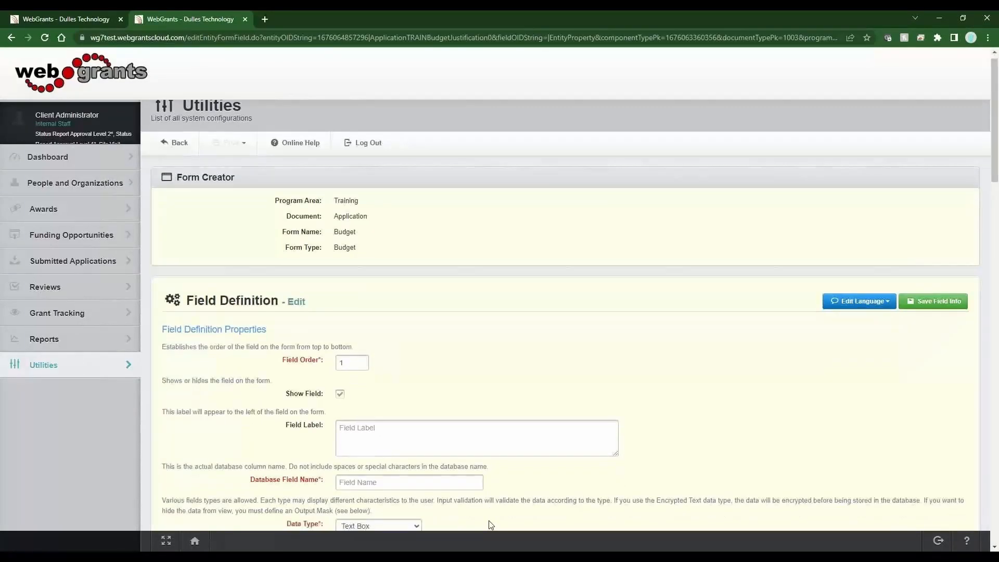
left_click_drag(321, 357, 235, 367)
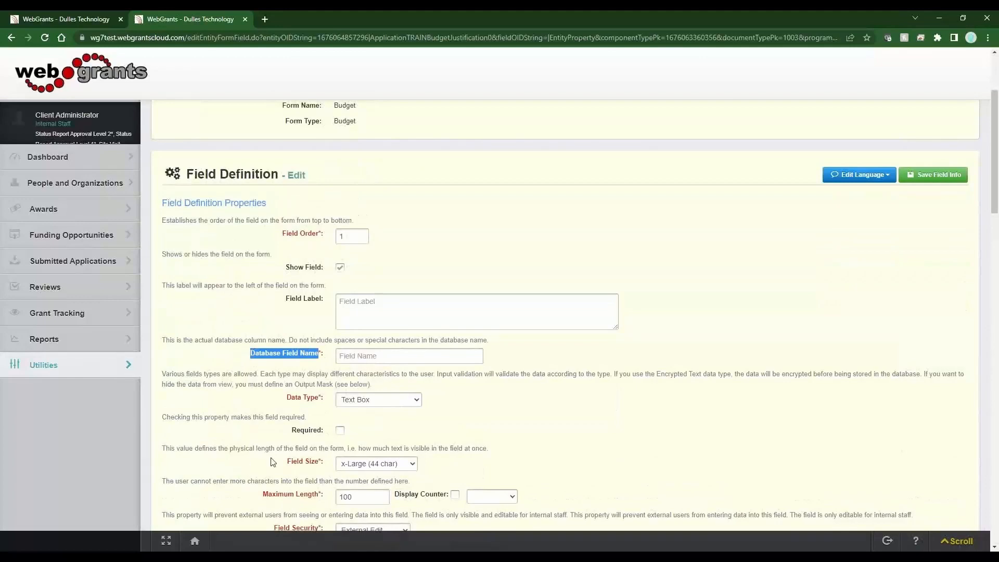
left_click_drag(318, 399, 267, 402)
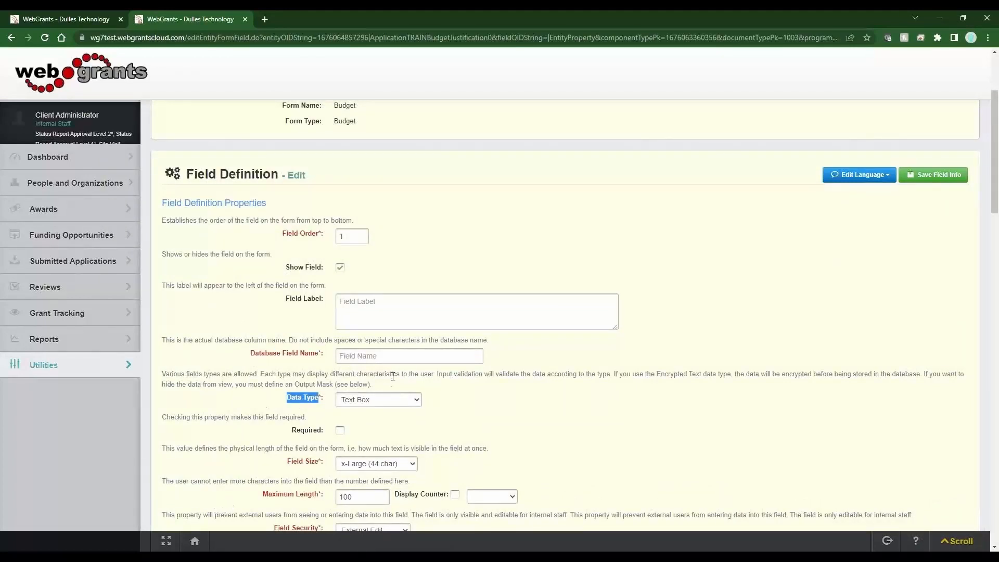
scroll(393, 376, "up", 3)
left_click_drag(364, 246, 323, 248)
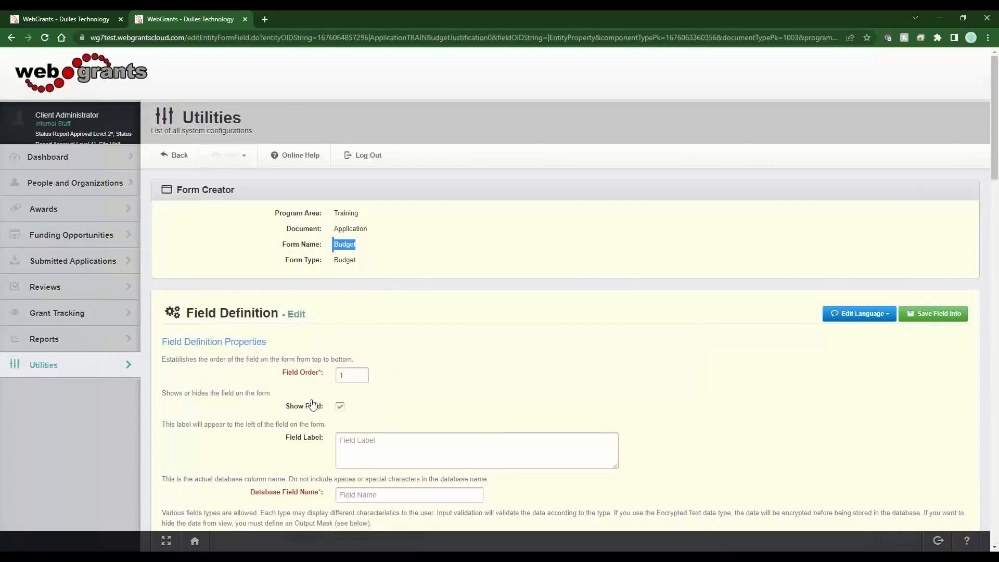
scroll(474, 366, "down", 3)
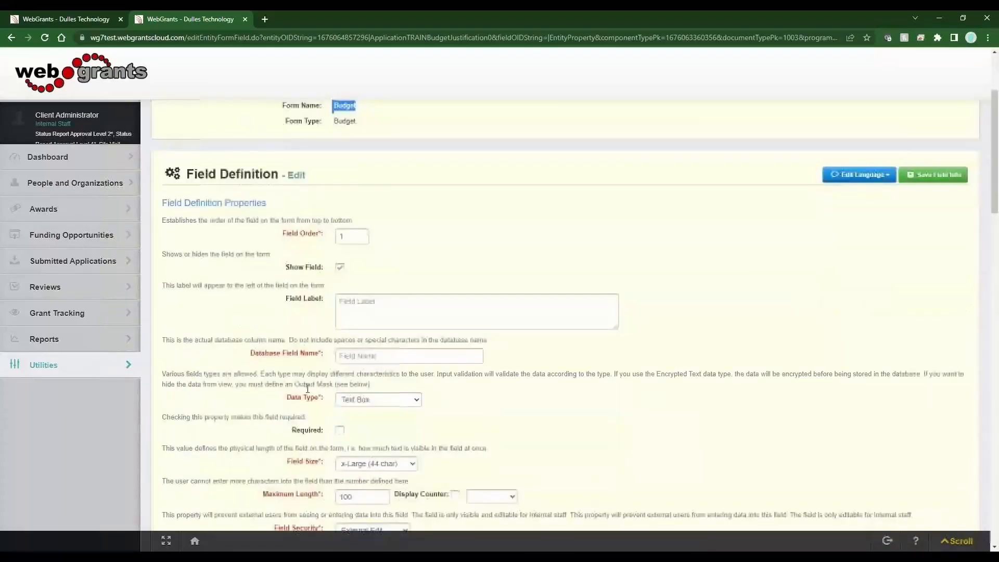
left_click_drag(309, 354, 227, 359)
left_click(339, 400)
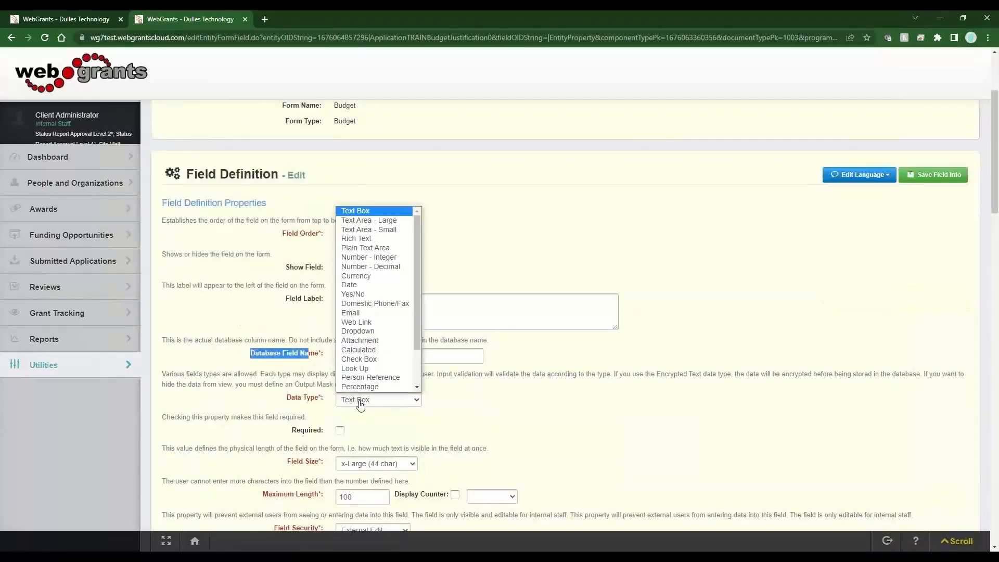
left_click(549, 414)
left_click(548, 414)
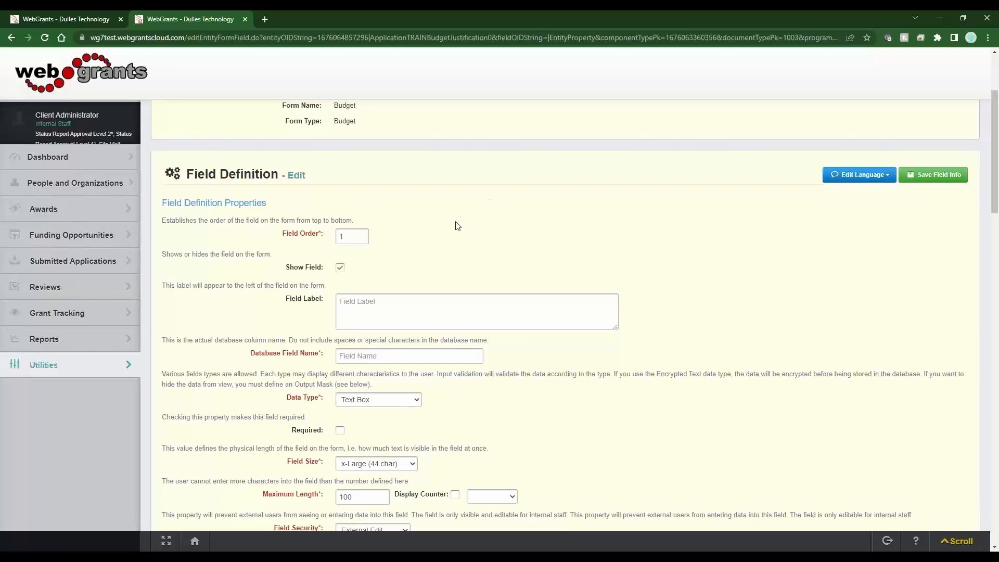
Label the new Budget Justification field Justification, set its data type to Text Area - Large and make it required.
left_click(354, 308)
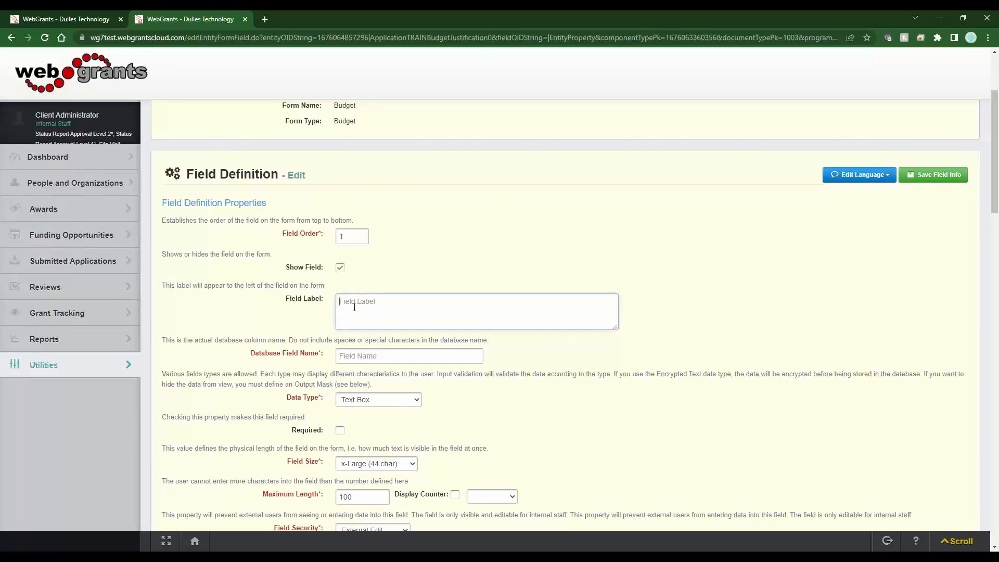
type("Justification")
key("Tab")
key("Tab")
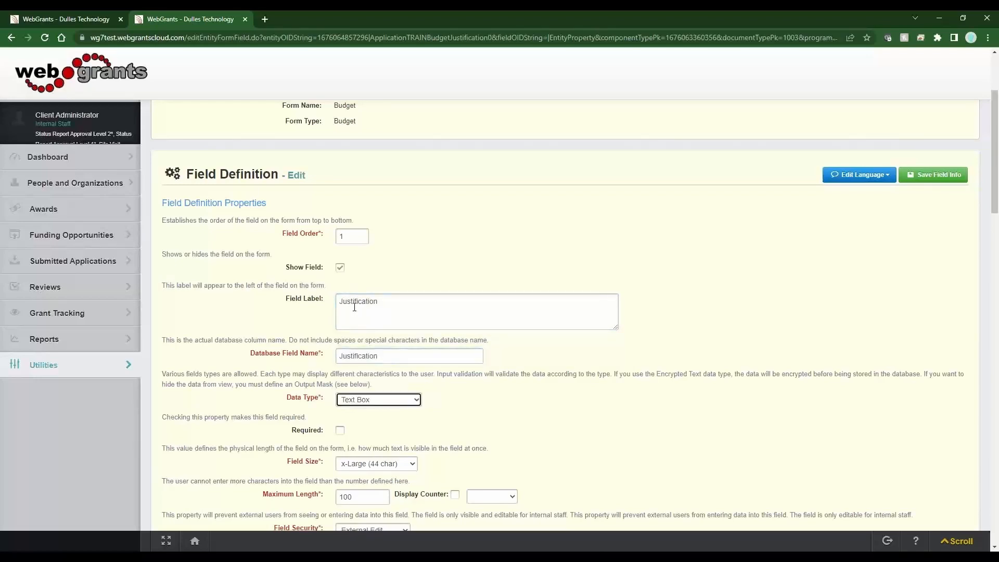
left_click(383, 401)
scroll(375, 229, "up", 2)
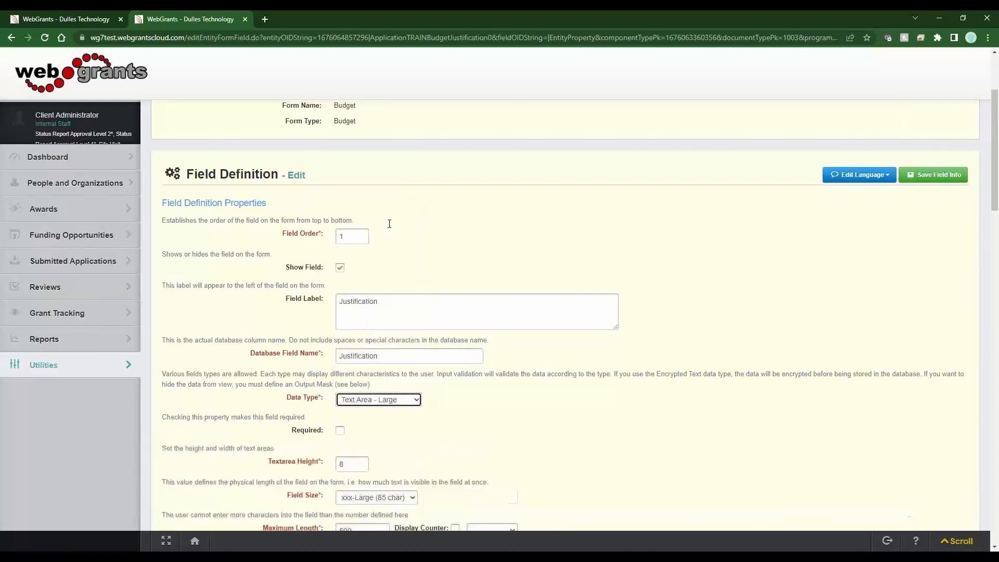
left_click(366, 220)
left_click(341, 430)
Enable the character counter for the Justification field, set its maximum length to 2500, and save the field.
scroll(495, 439, "down", 3)
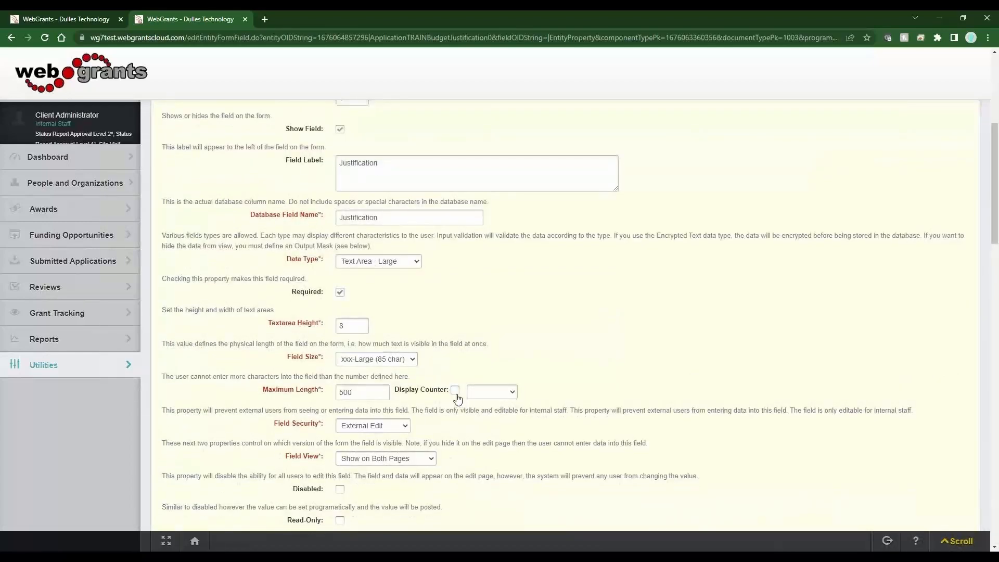
left_click(454, 390)
double_click(362, 392)
type("2500")
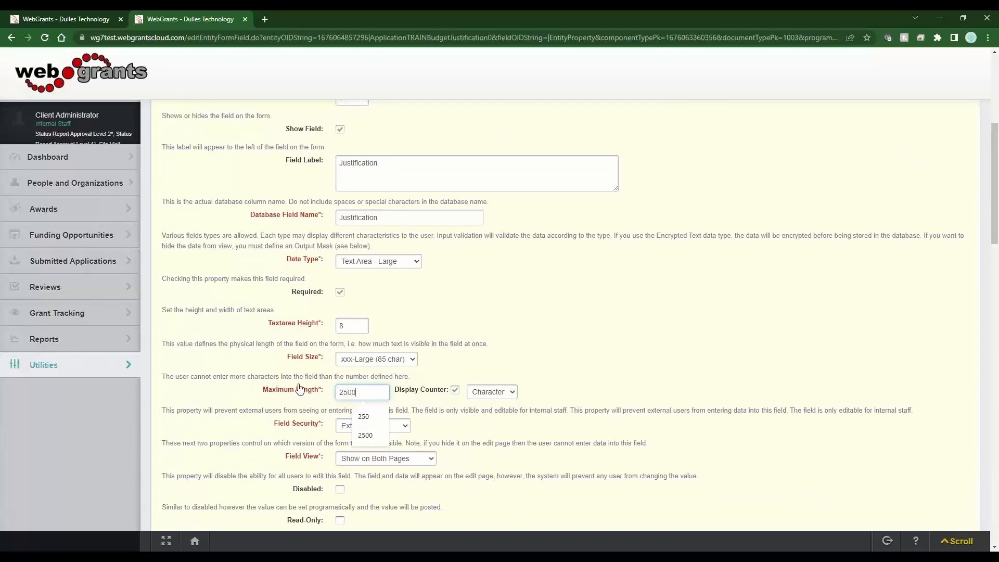
scroll(718, 331, "up", 6)
left_click(936, 314)
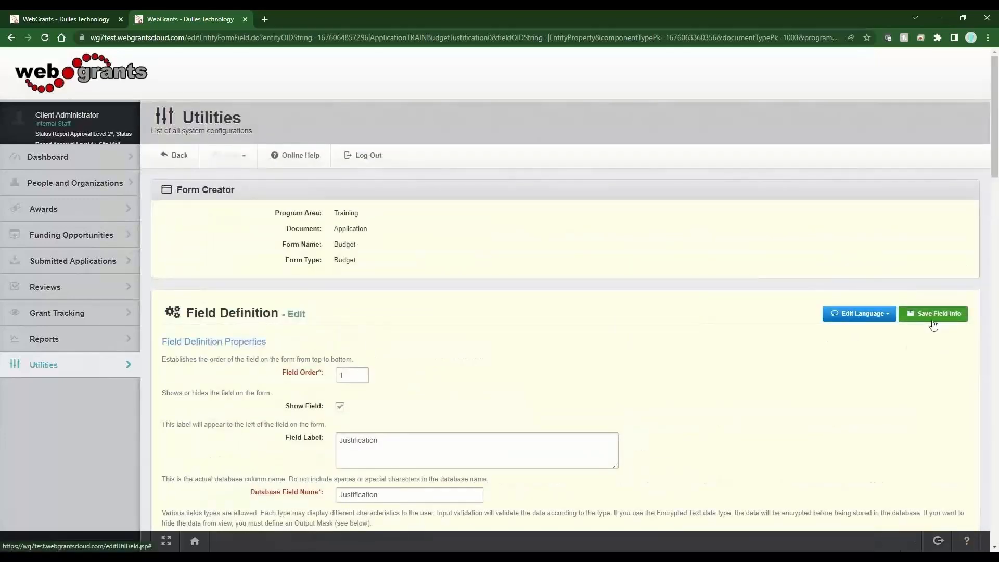
scroll(358, 458, "down", 5)
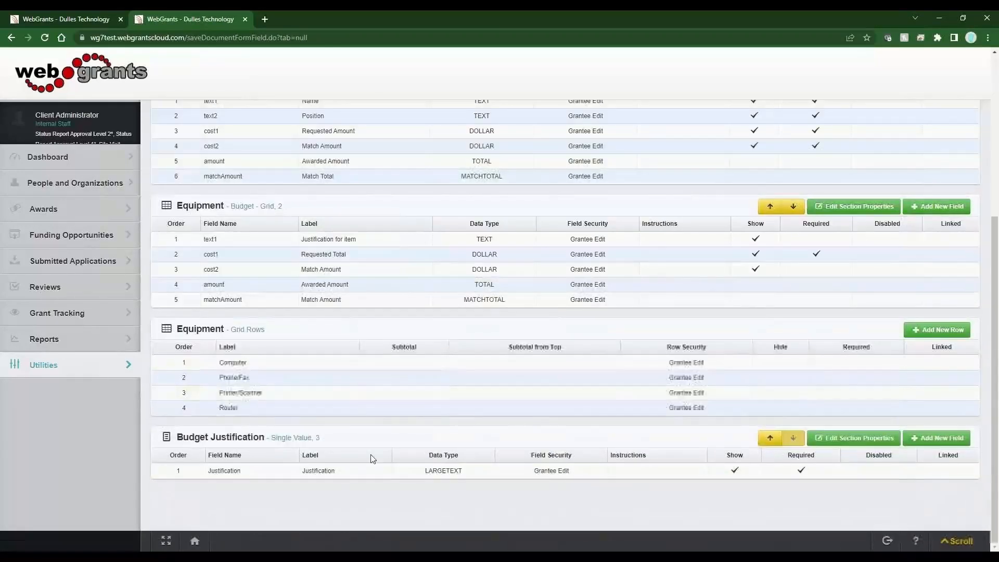
left_click_drag(183, 438, 383, 440)
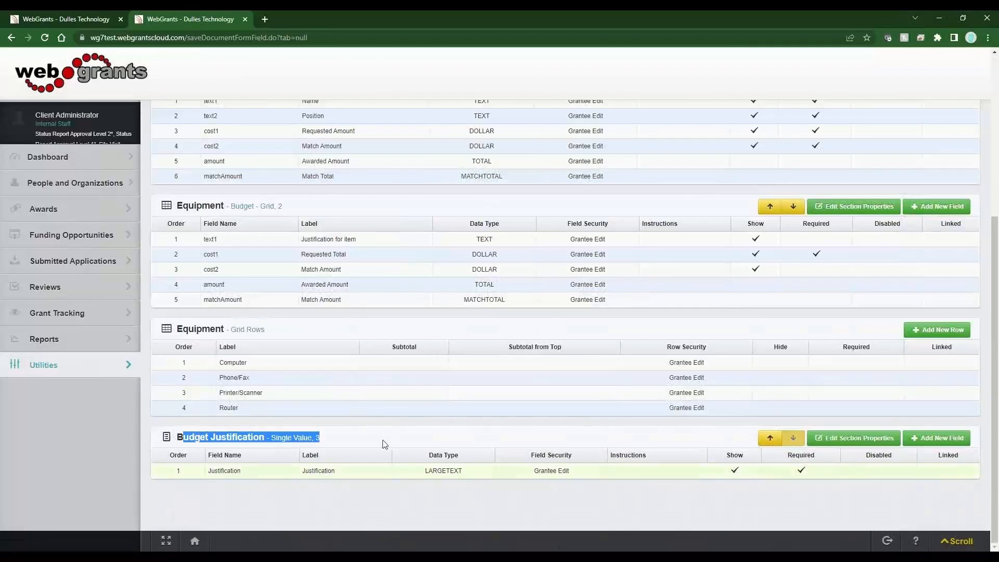
left_click(341, 432)
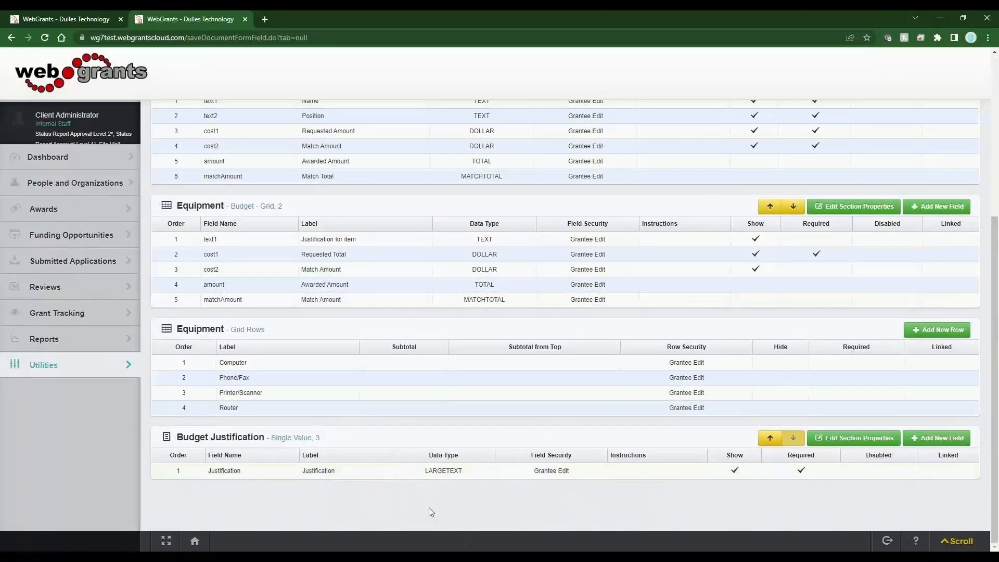
Add a standard Single Value section labelled Totals to the Budget form and save it.
scroll(443, 479, "up", 5)
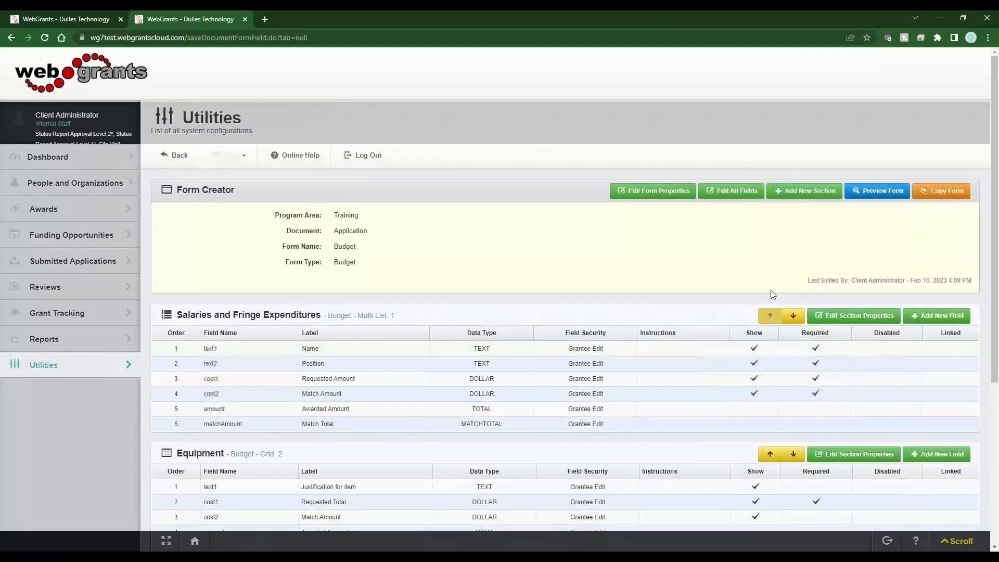
left_click(804, 191)
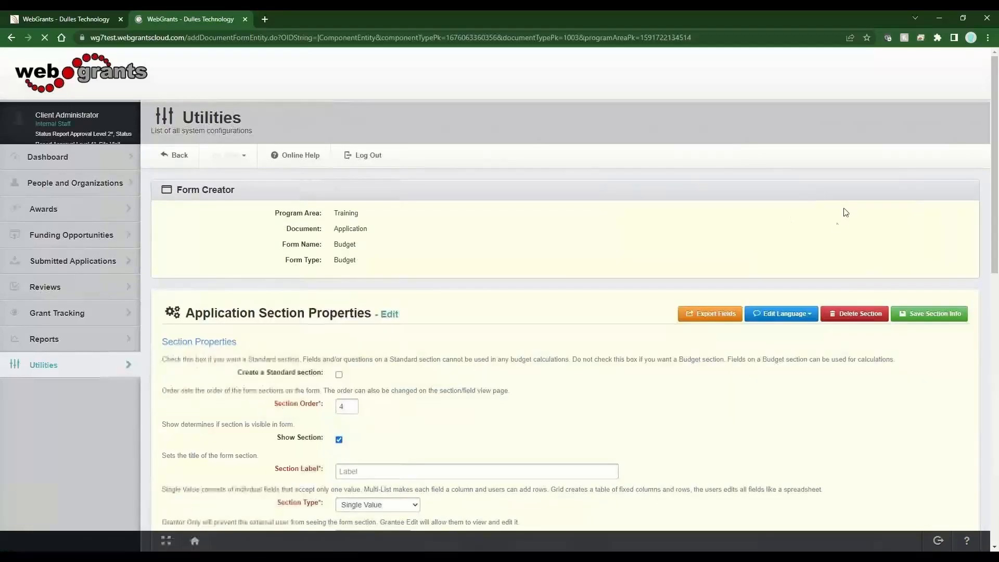
left_click(340, 372)
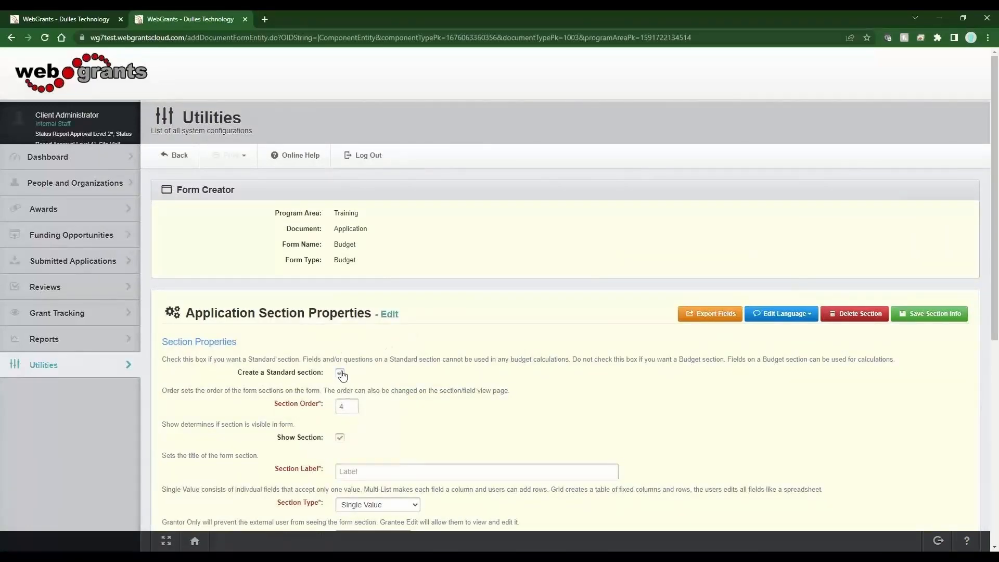
left_click(400, 477)
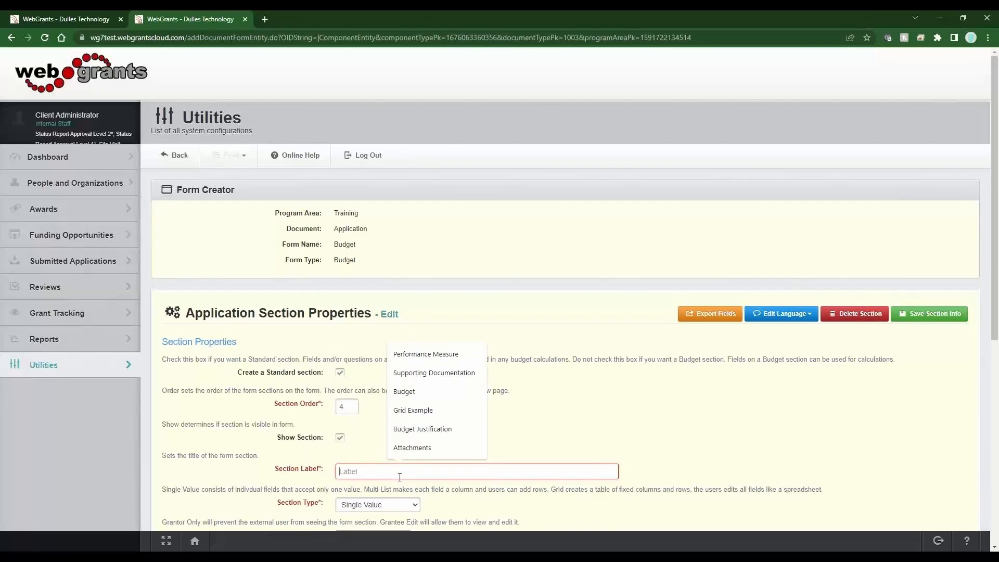
type("Totals")
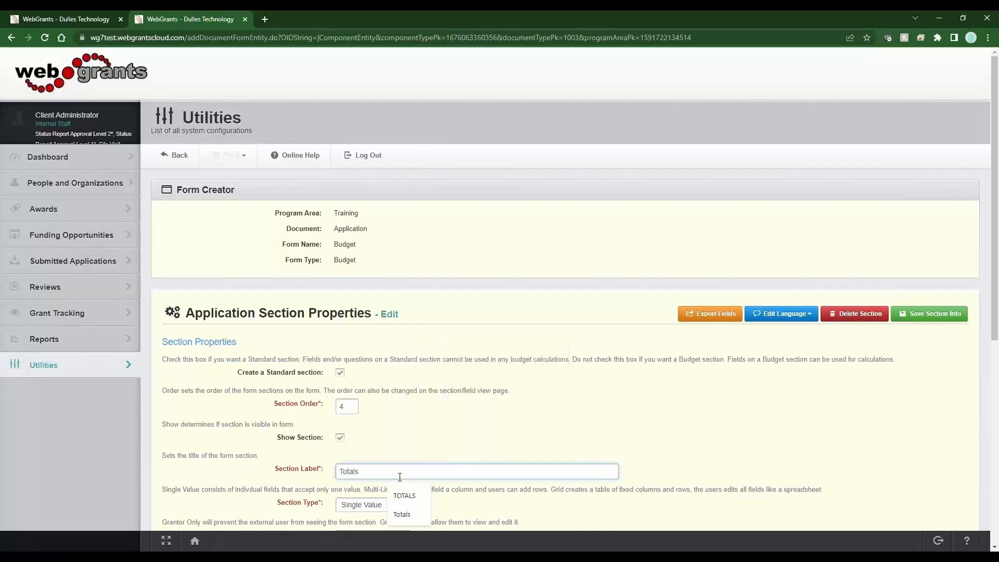
left_click(932, 314)
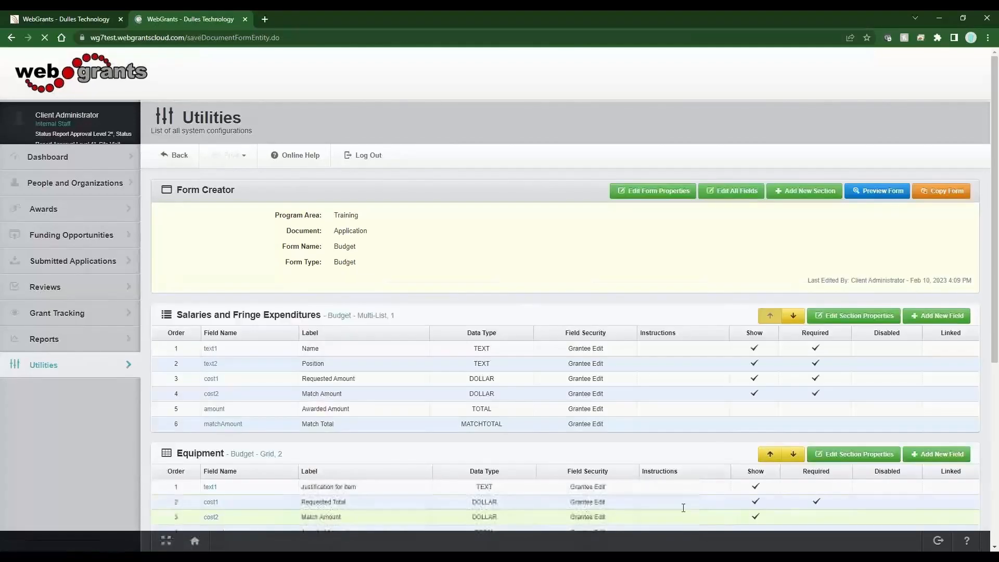
Add a Currency field labelled Total Requested, with database field name TotalRequested, to the Totals section and save it.
scroll(382, 495, "down", 2)
scroll(383, 495, "down", 3)
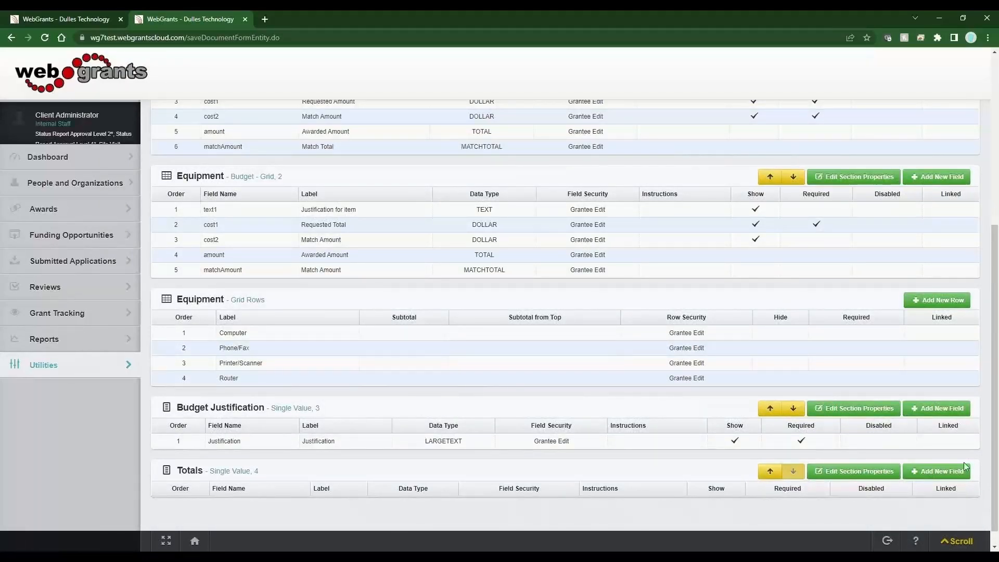
left_click(939, 471)
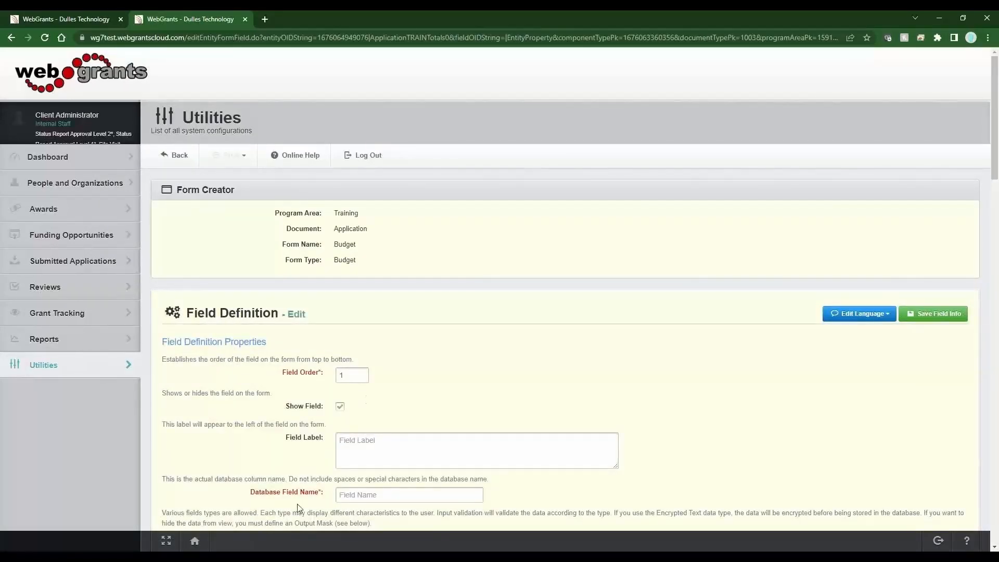
left_click(356, 449)
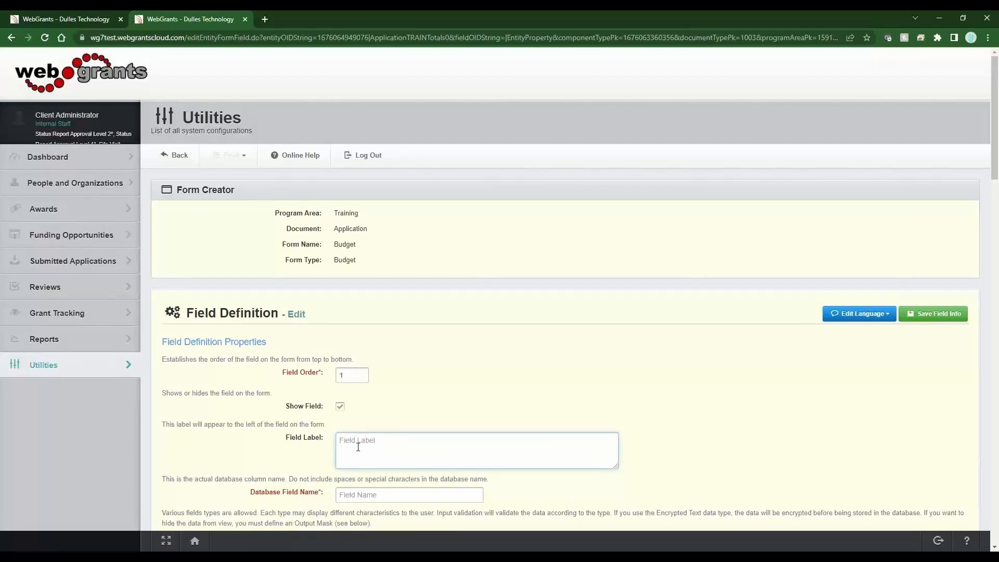
type("Total Requested")
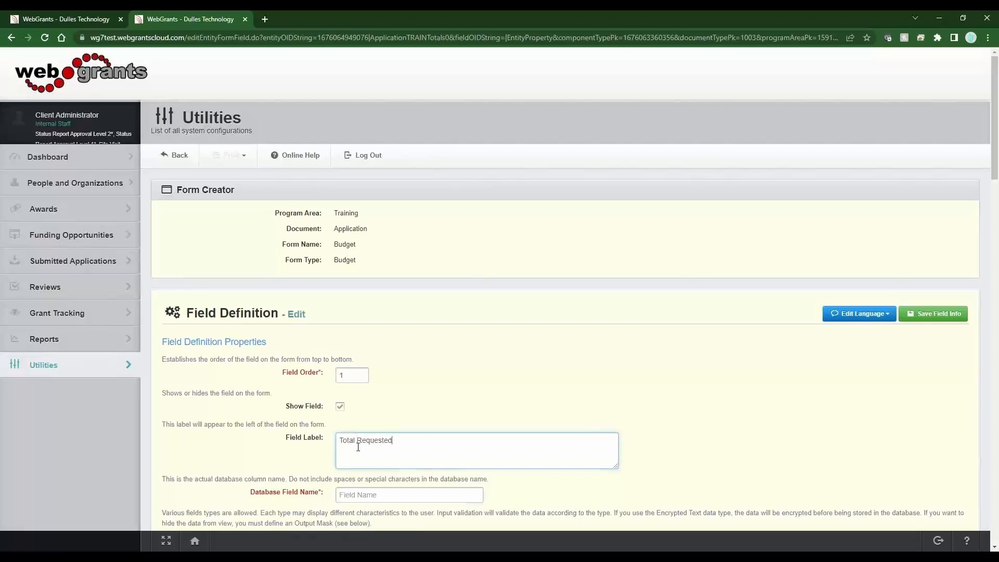
key("Tab")
scroll(365, 440, "down", 3)
key("Tab")
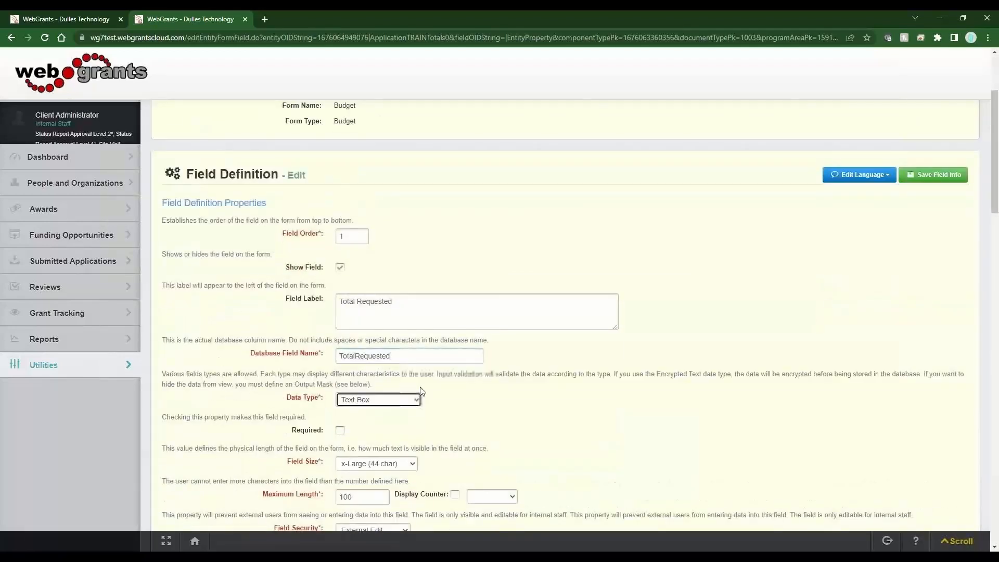
key("c")
left_click(933, 174)
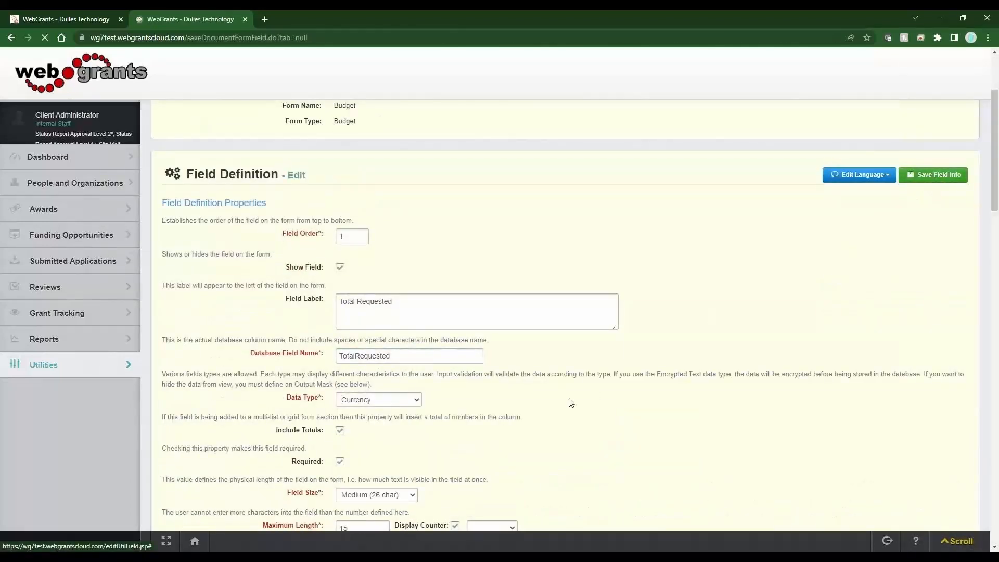
Add a second Currency field labelled Total Match, with database field name TotalMatch, to the Totals section and save it.
scroll(841, 449, "down", 6)
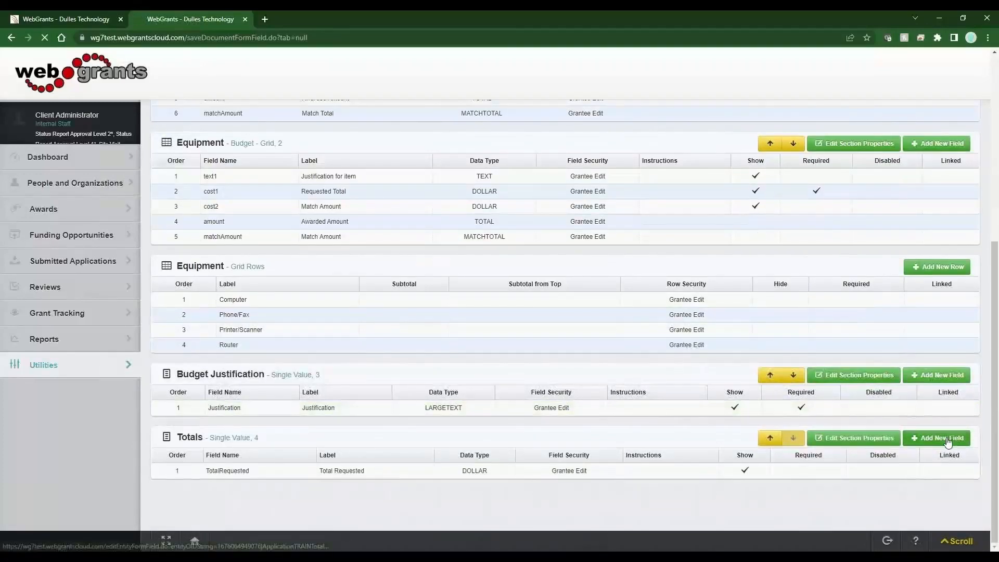
left_click(931, 437)
left_click(414, 467)
type("To")
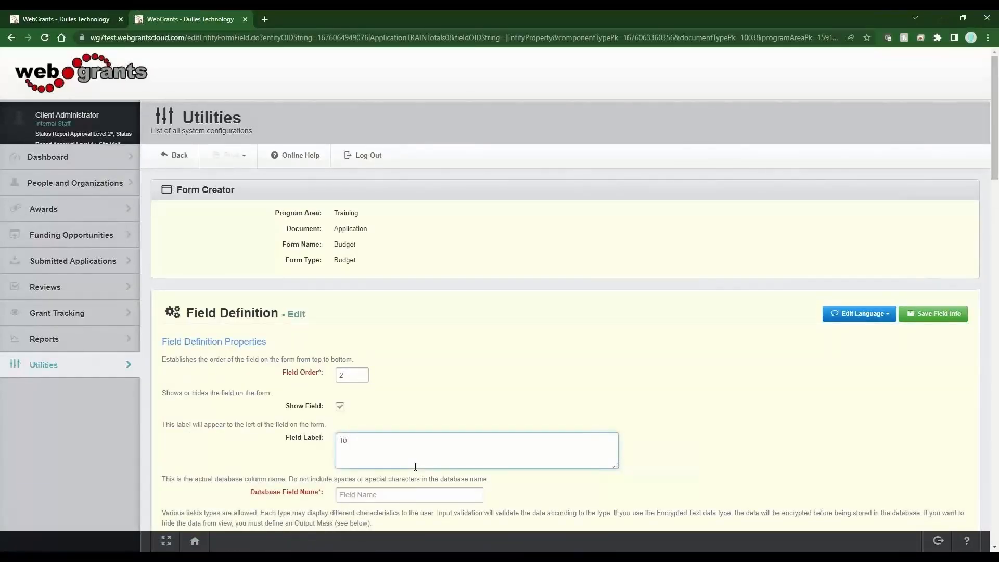
type("tal Match")
key("Tab")
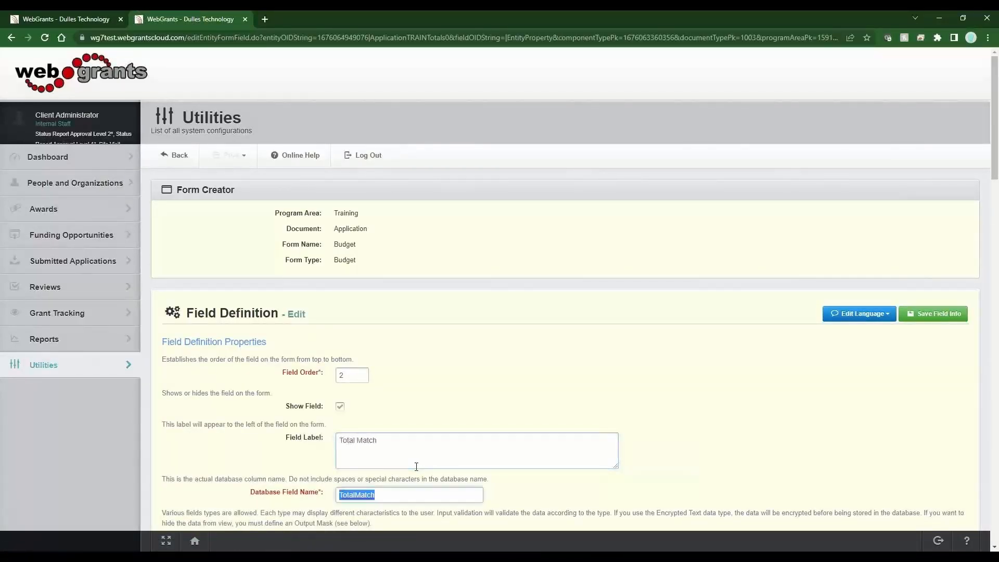
key("Tab")
scroll(484, 410, "down", 3)
key("c")
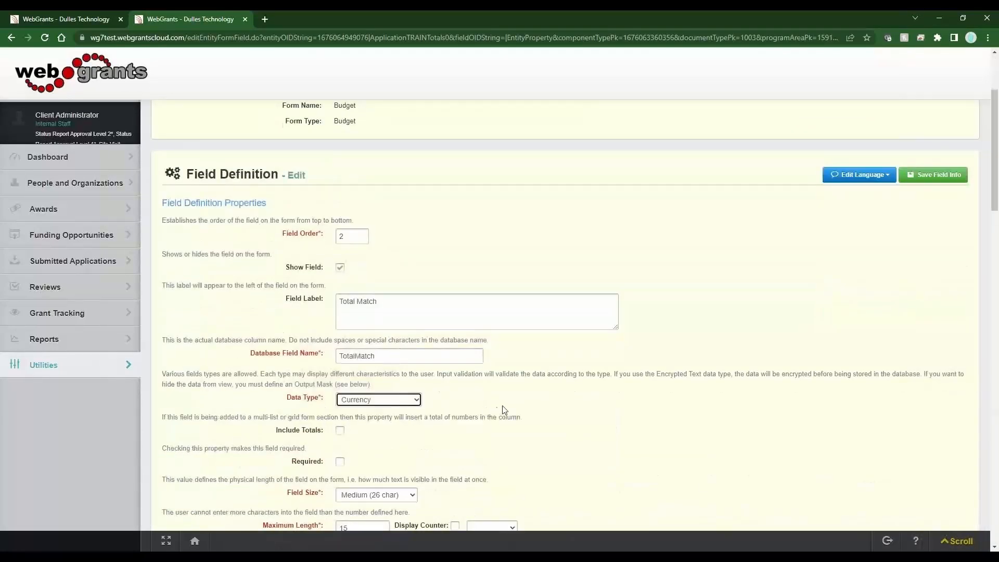
left_click(934, 175)
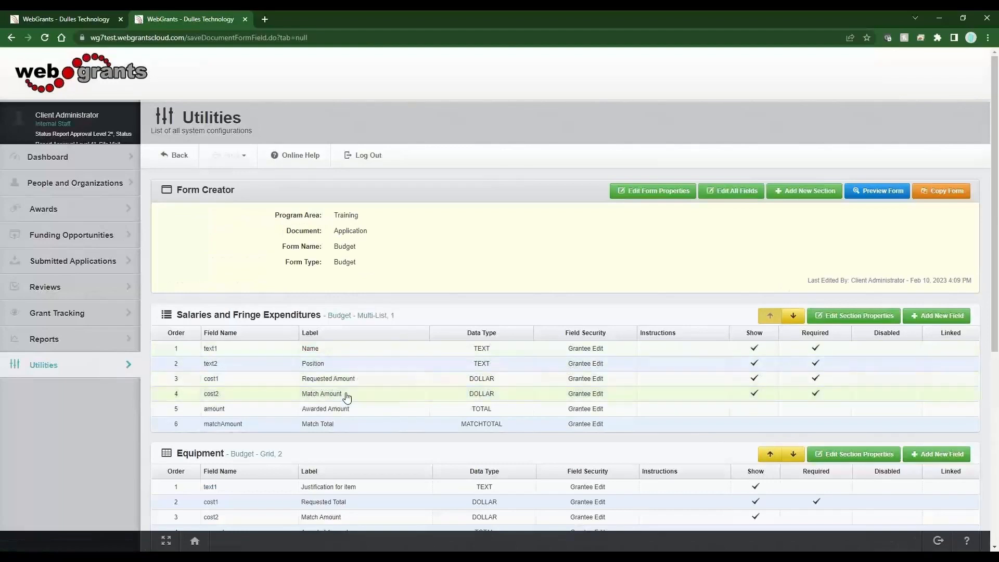
Add a third Currency field labelled Grand Total, with database field name GrandTotal, to the Totals section and save it.
scroll(240, 413, "down", 6)
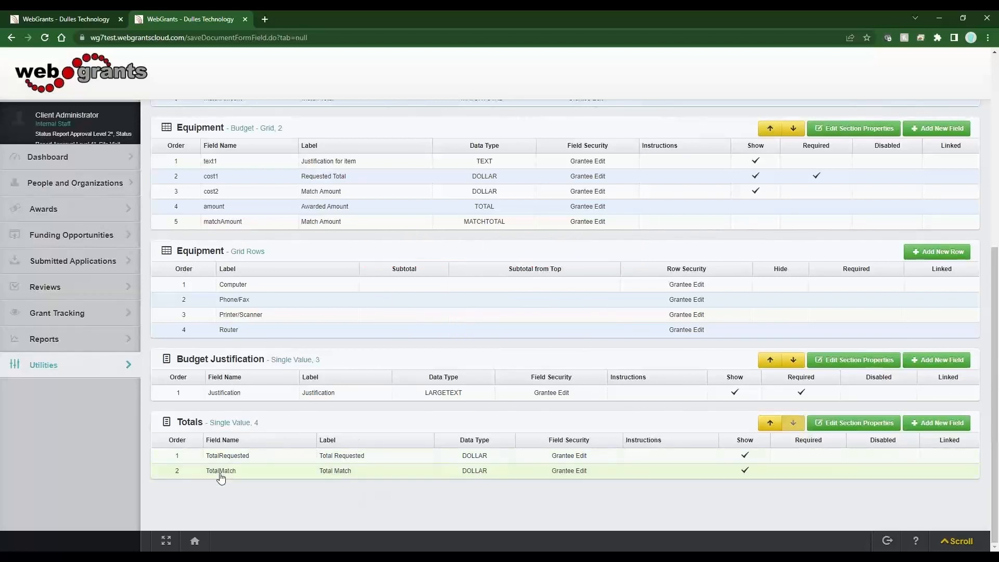
left_click(934, 423)
left_click(391, 446)
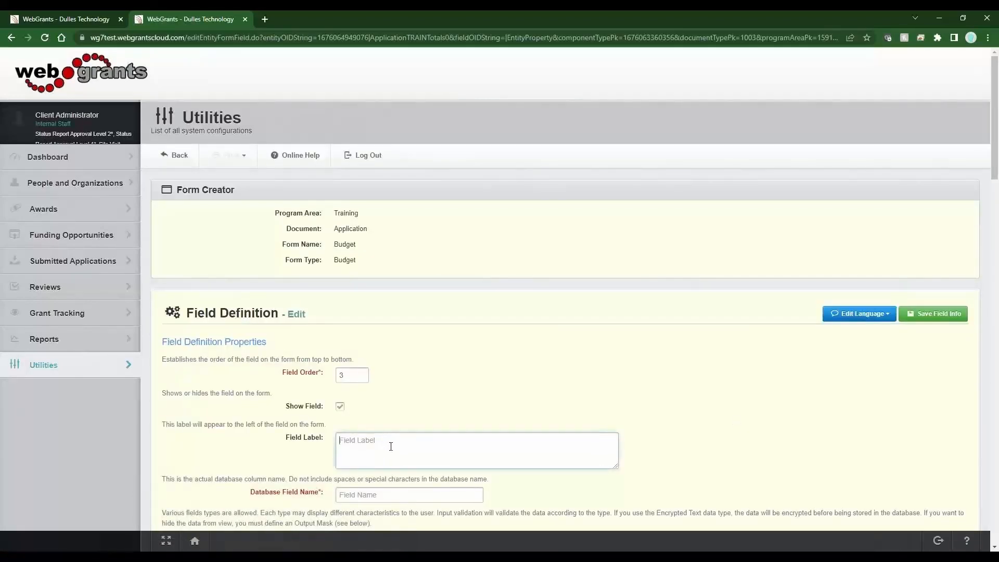
type("Grand Total")
key("Tab")
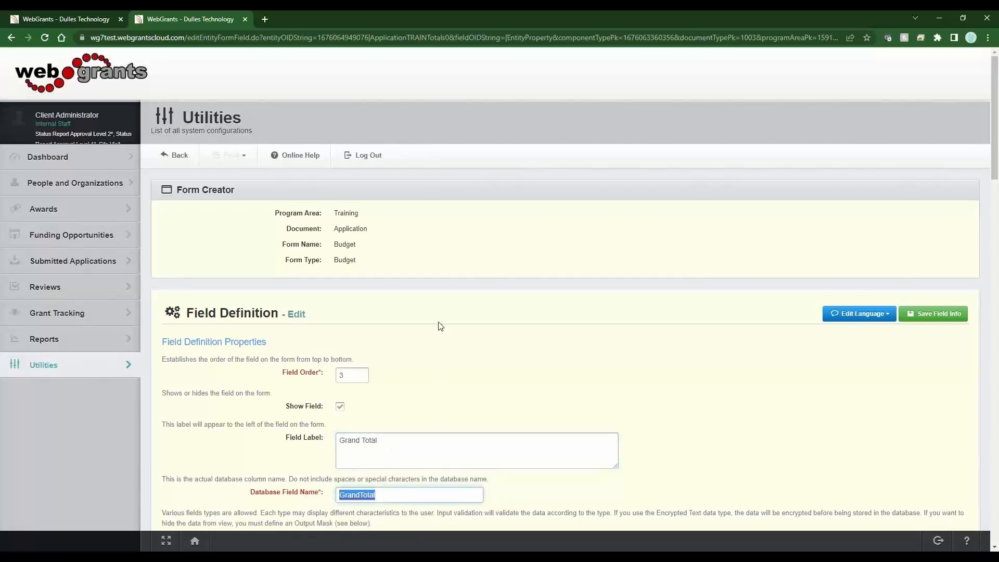
scroll(440, 326, "down", 3)
key("Tab")
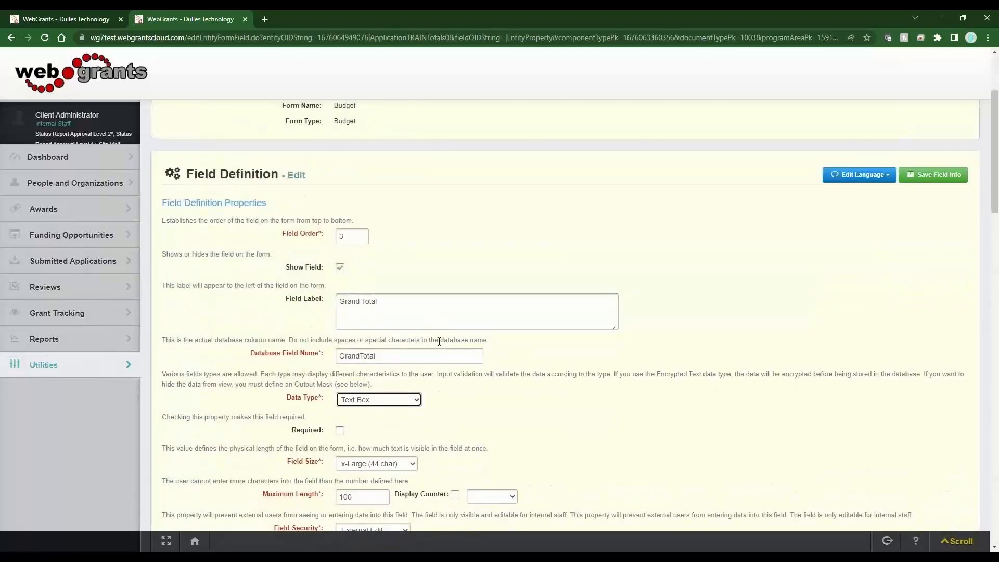
key("c")
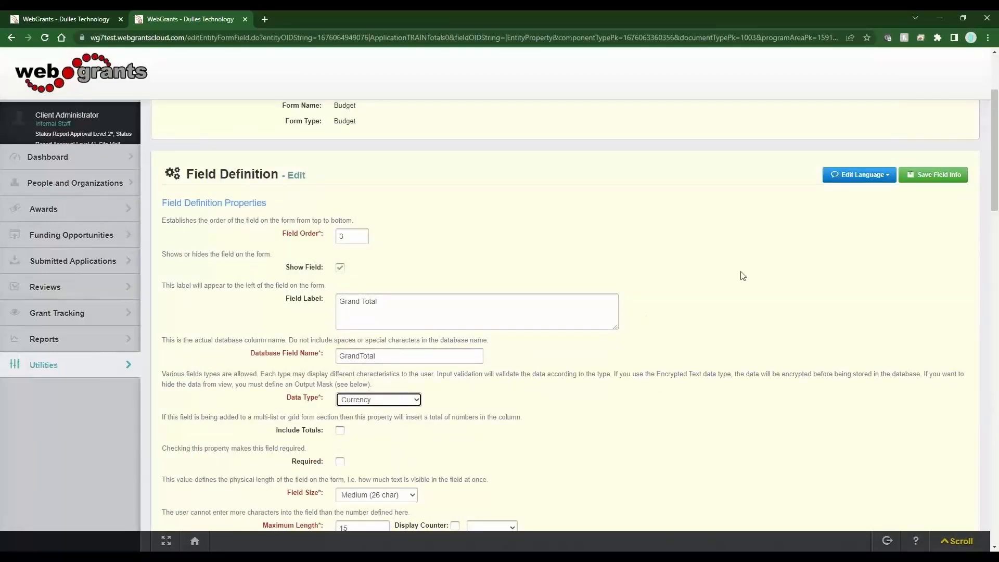
left_click(942, 172)
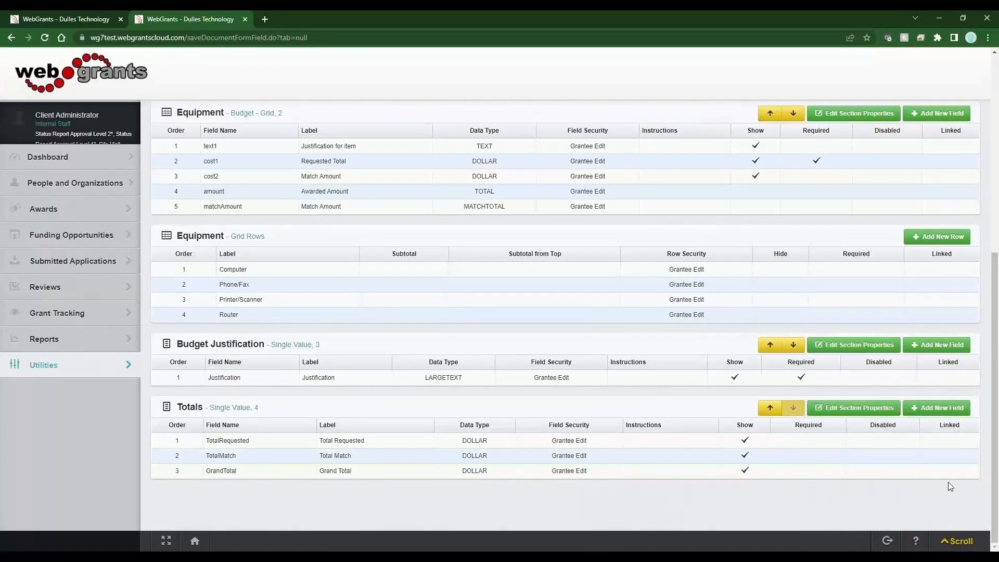
Add a Percentage field labelled Percentage of Match, with database field name PercentageofMatch, to the Totals section and save it.
left_click(942, 410)
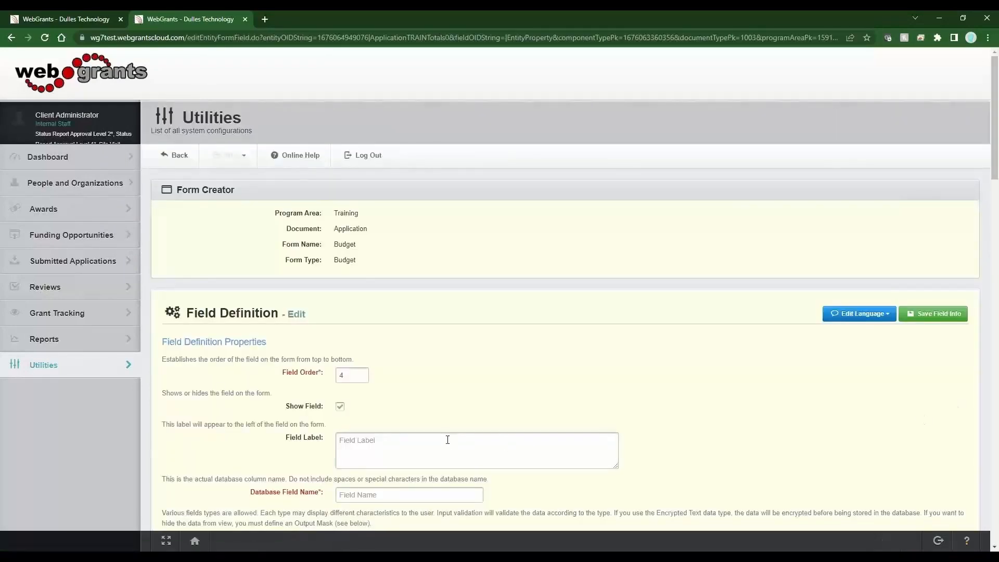
left_click(452, 443)
type("P")
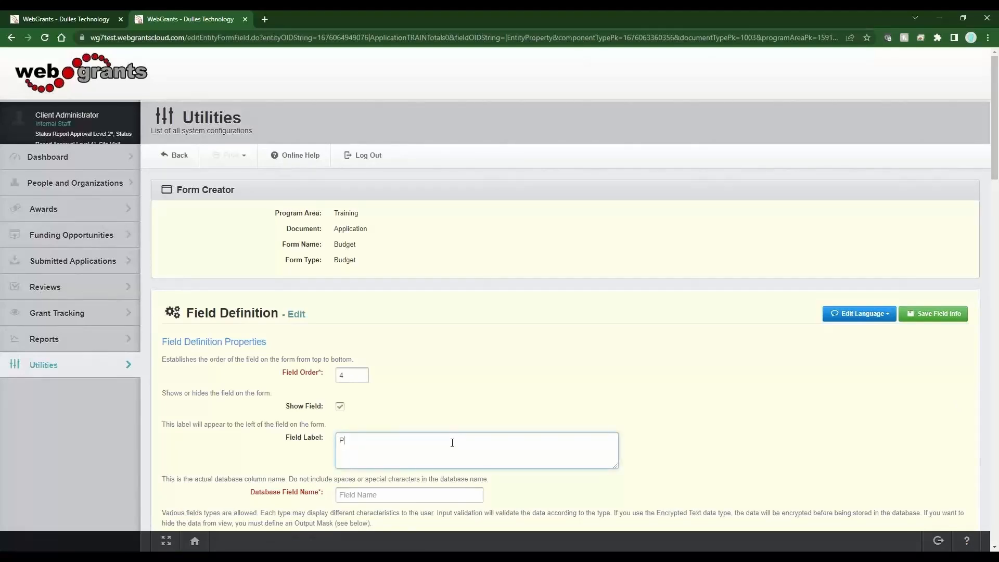
type("ercentage of Match")
key("Tab")
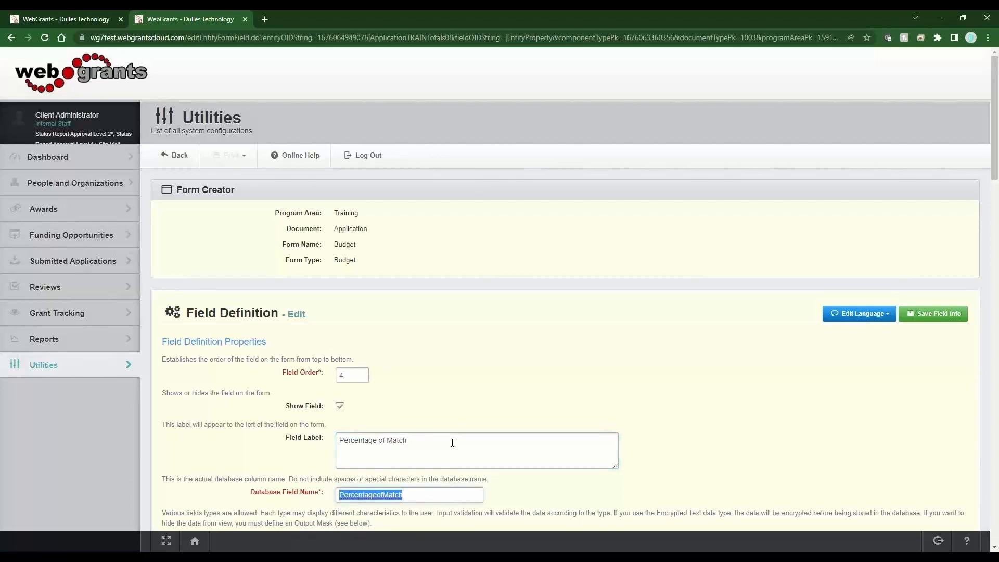
scroll(466, 442, "down", 3)
key("Tab")
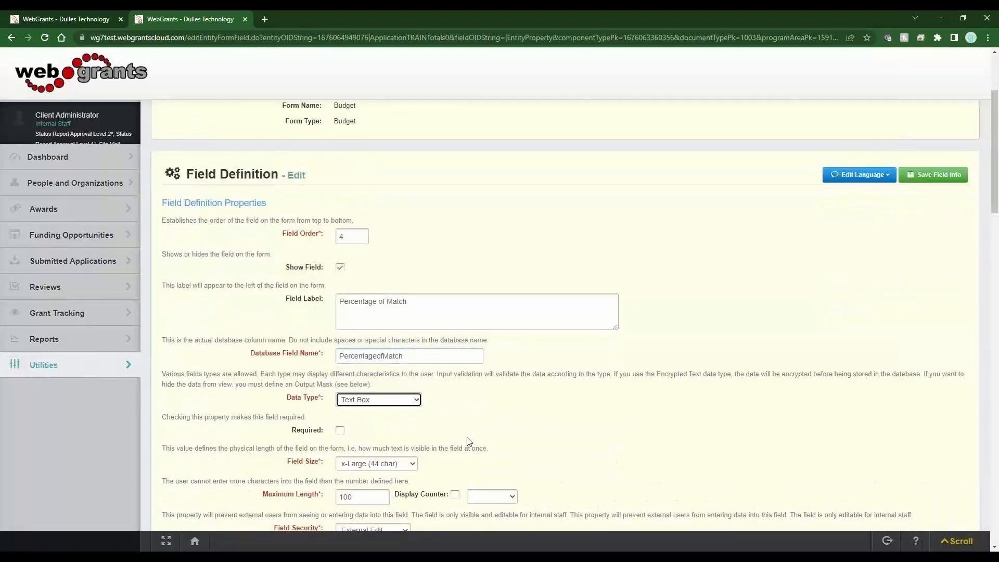
key("p")
key("p")
key("p")
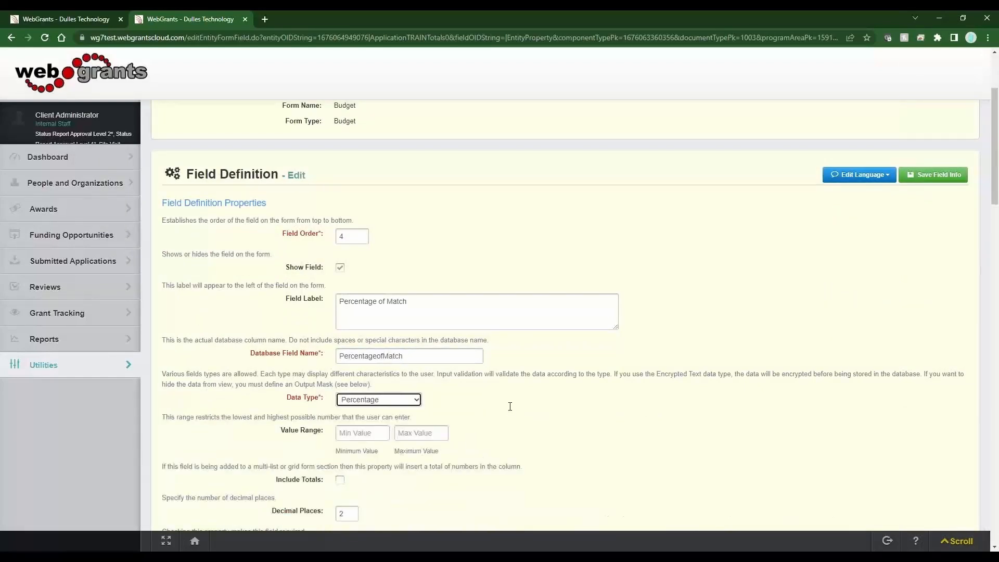
left_click(943, 174)
Examine the calculation formula of the Total Requested field in the Totals section, then return to the form overview.
scroll(244, 454, "down", 10)
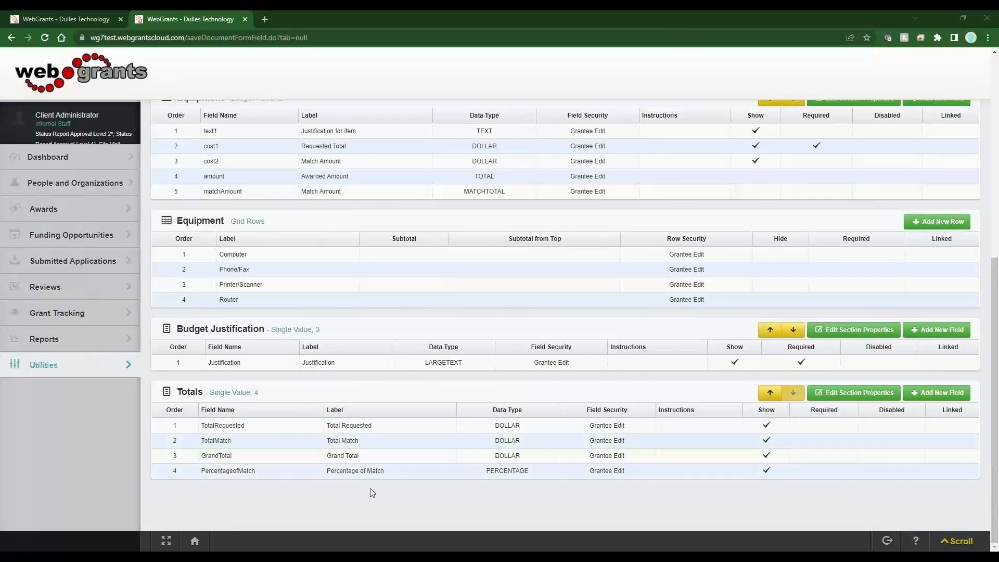
left_click(274, 432)
scroll(275, 432, "down", 3)
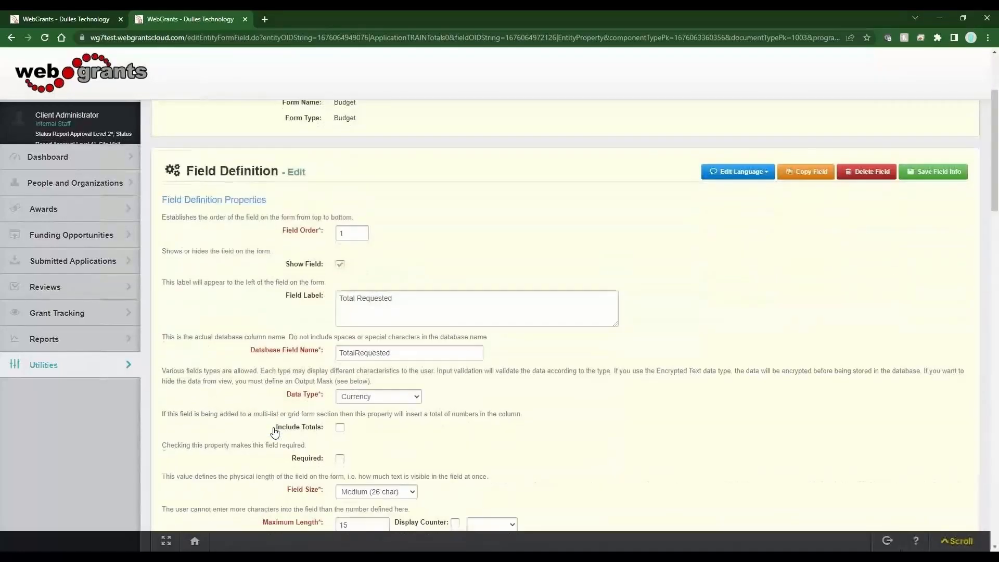
scroll(275, 432, "down", 10)
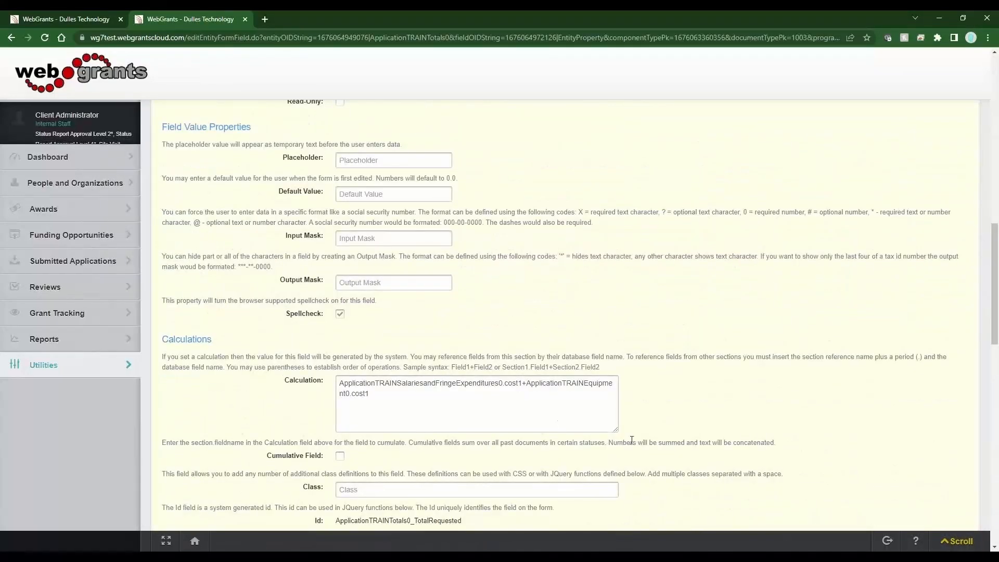
left_click_drag(615, 429, 750, 454)
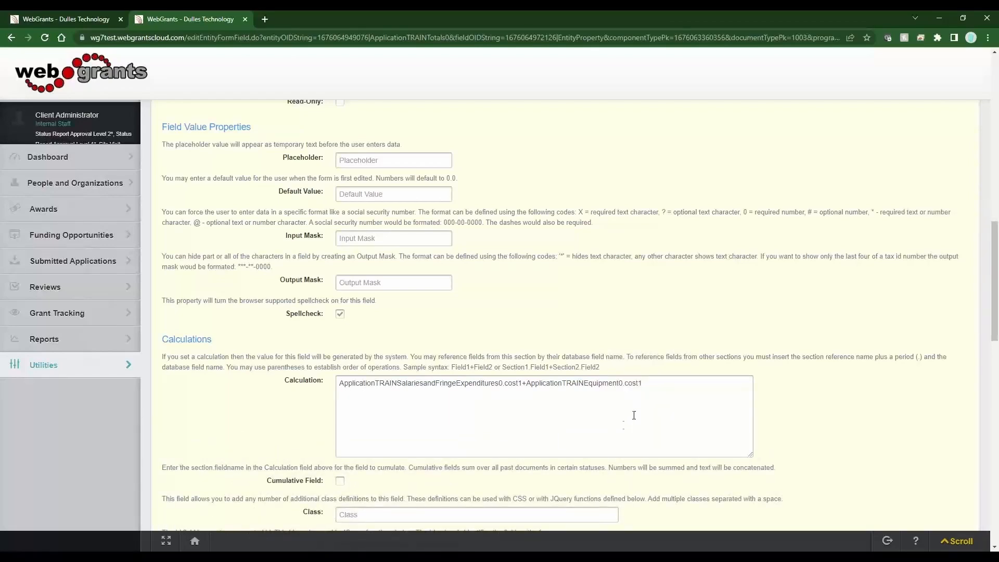
scroll(632, 422, "up", 12)
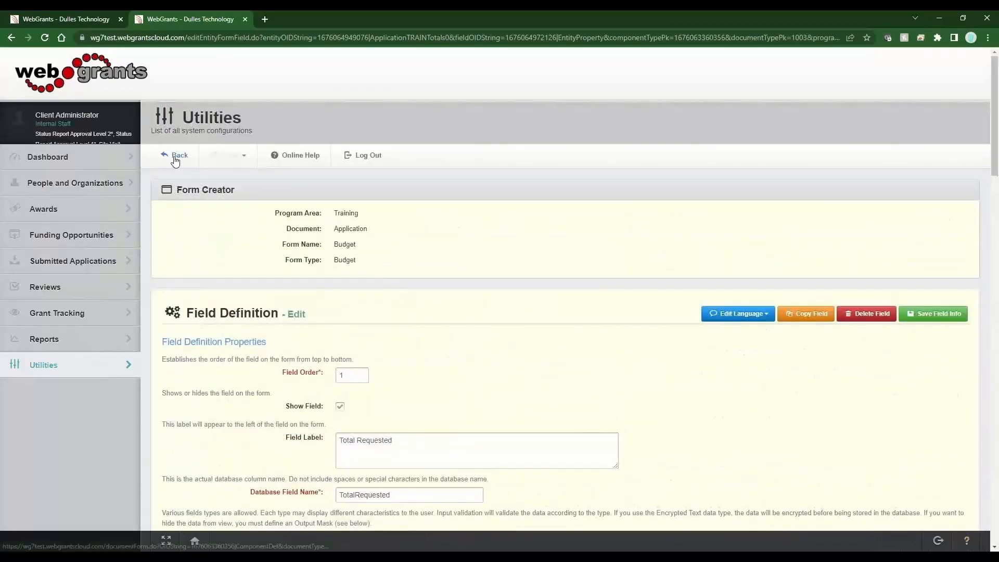
left_click(175, 155)
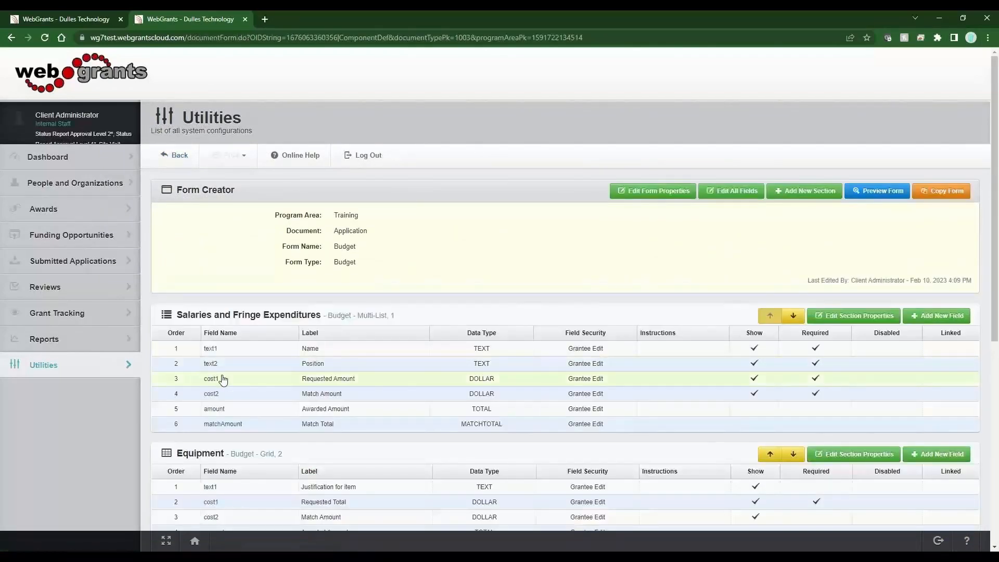
Check which cost fields the Total Match calculation in the Totals section references, then return to the form overview.
left_click_drag(222, 380, 198, 423)
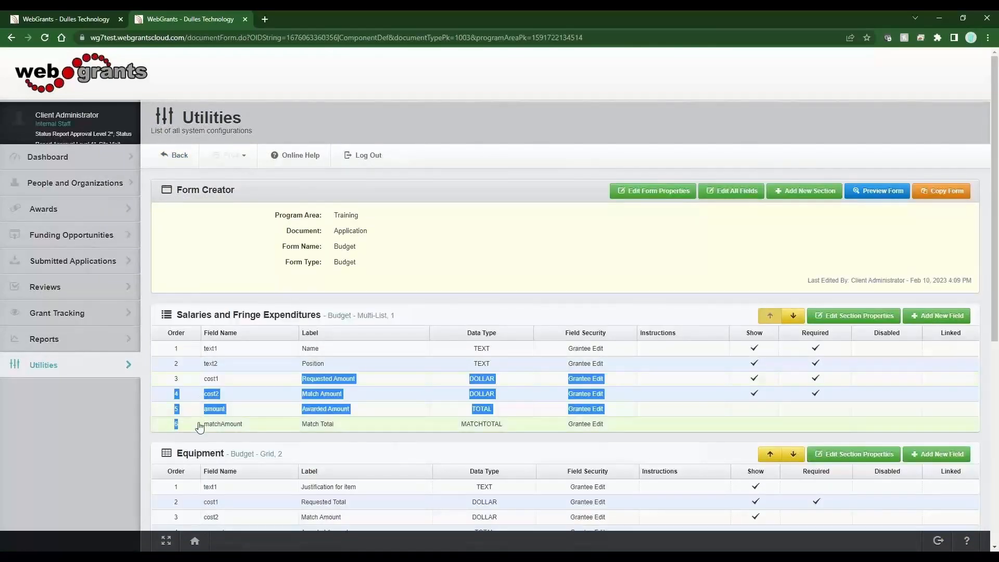
scroll(209, 437, "down", 7)
left_click(209, 440)
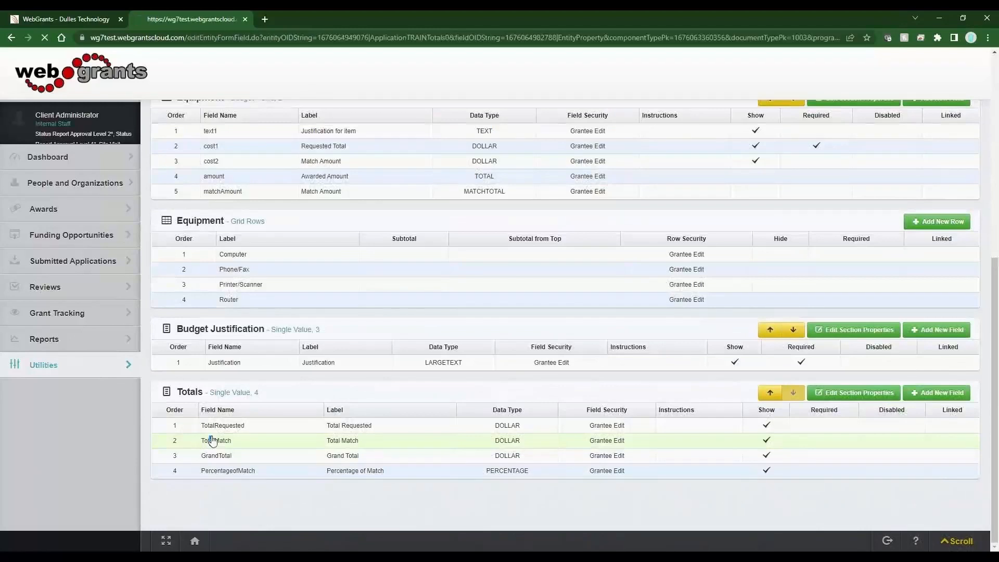
scroll(212, 442, "down", 8)
scroll(213, 441, "down", 5)
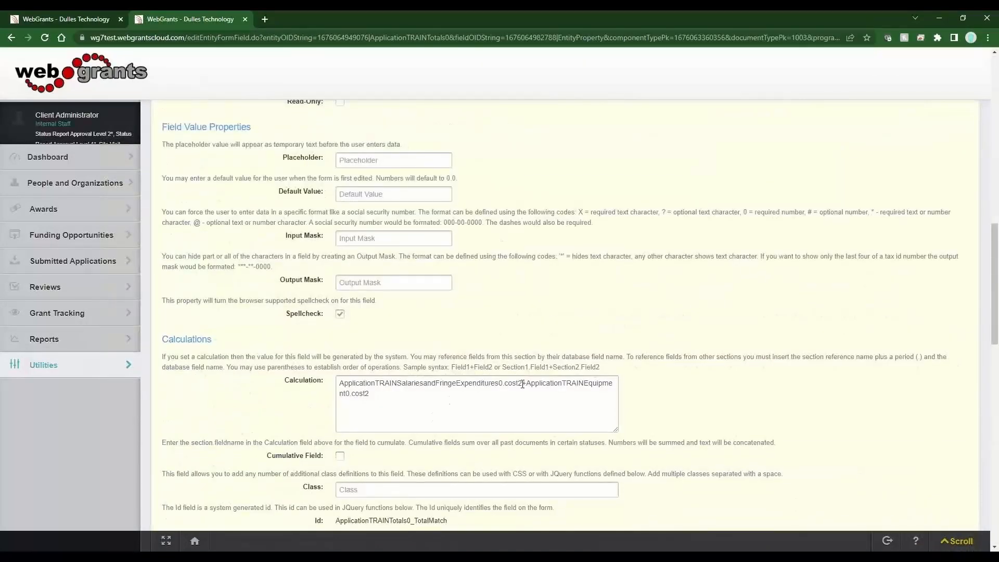
left_click_drag(522, 384, 504, 383)
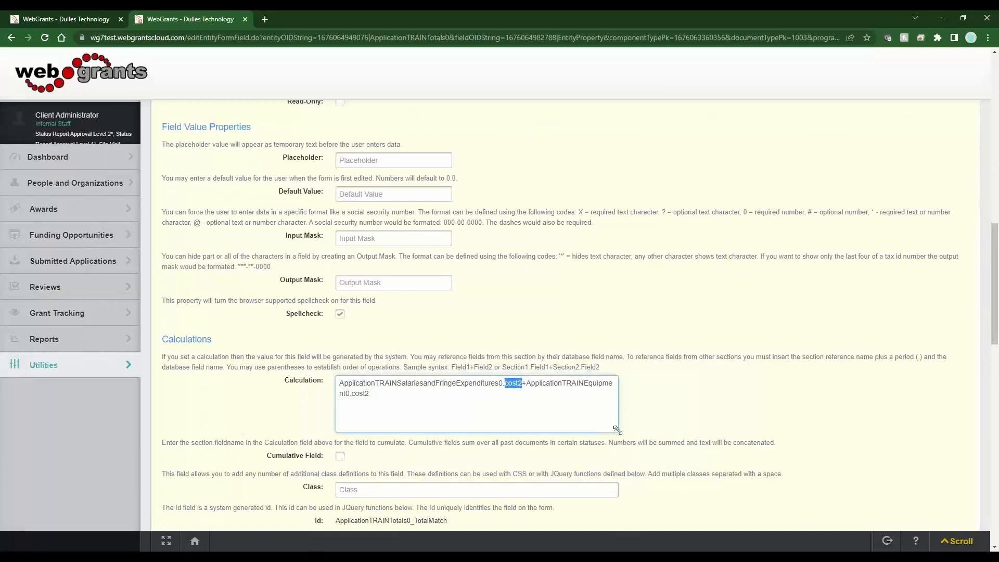
left_click_drag(615, 429, 747, 443)
scroll(529, 447, "up", 10)
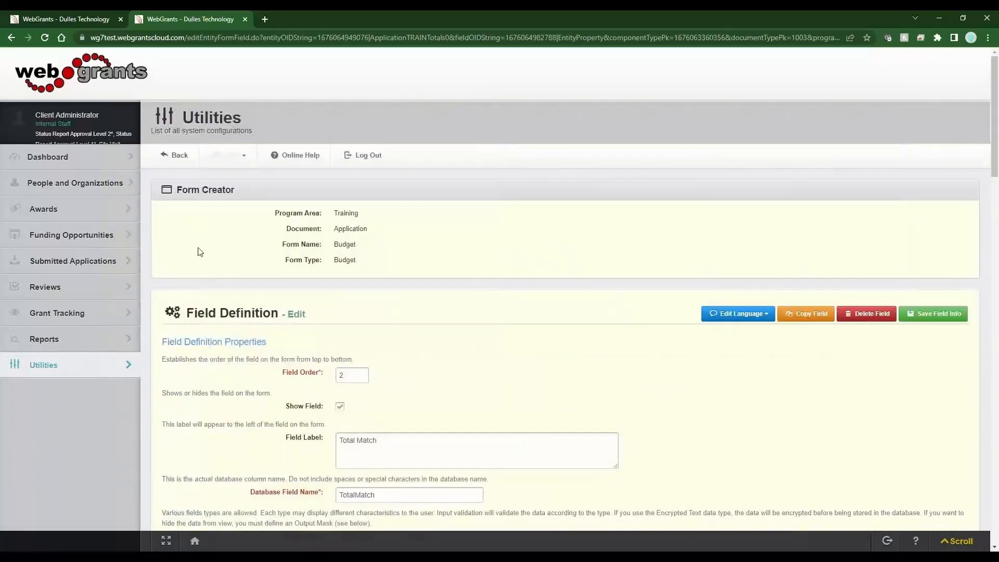
left_click(166, 159)
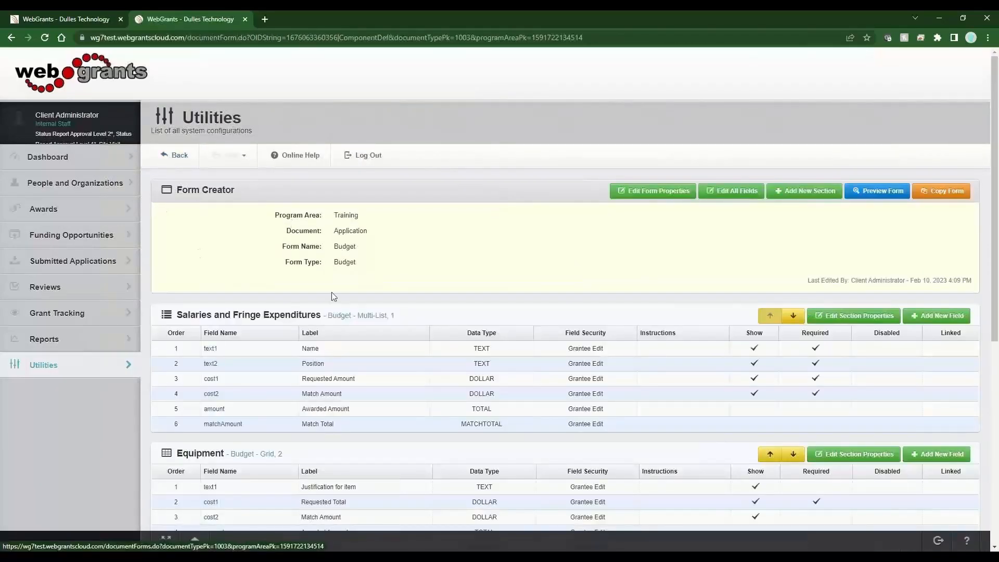
Examine the calculation formula of the Grand Total field, then return to the form overview.
scroll(248, 436, "down", 3)
scroll(249, 436, "down", 4)
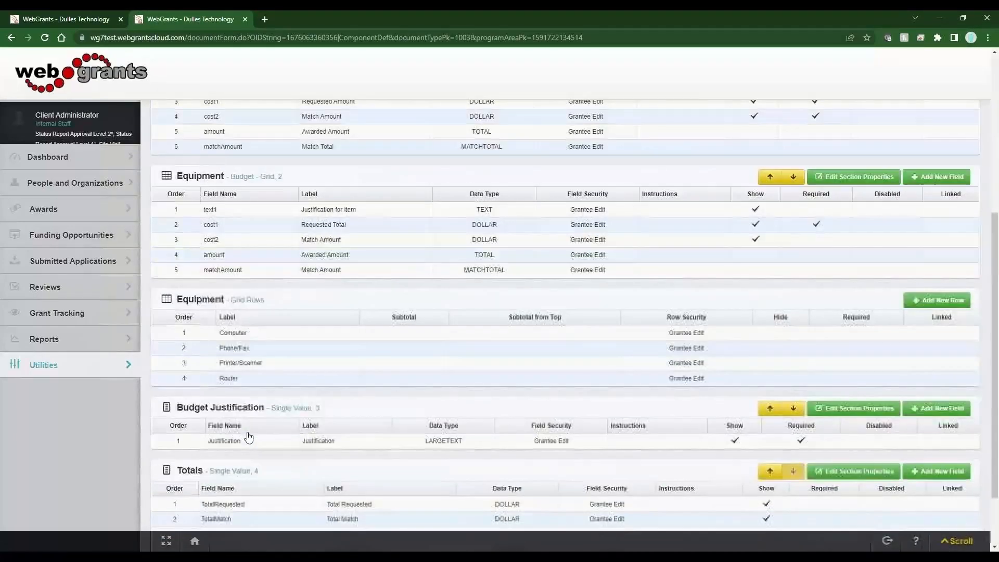
left_click(238, 460)
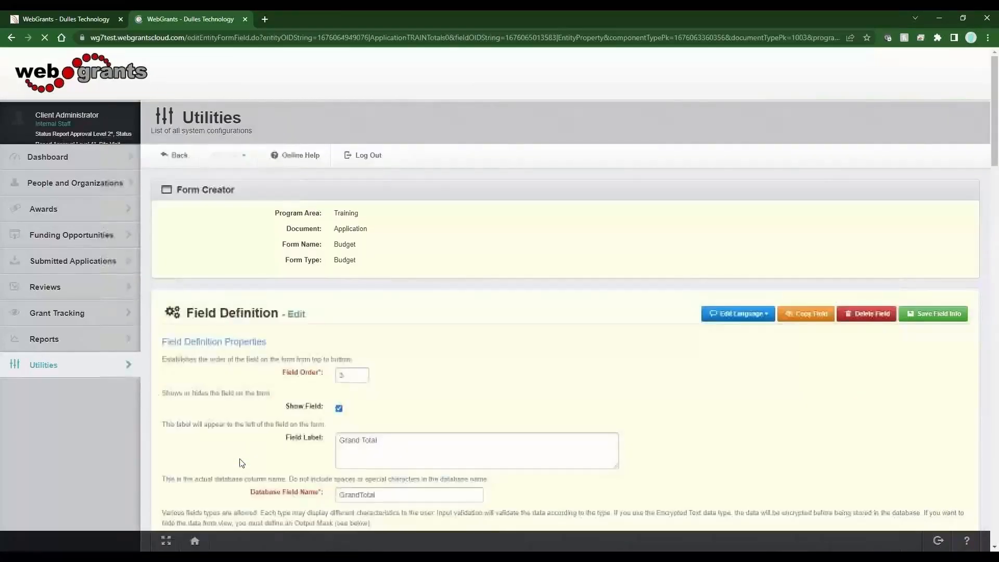
scroll(249, 457, "down", 10)
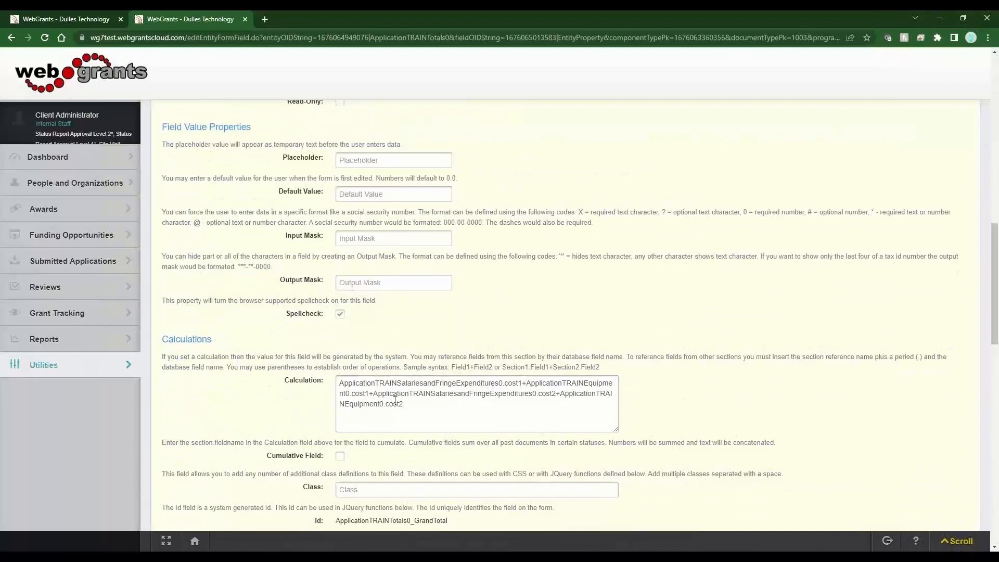
left_click(957, 541)
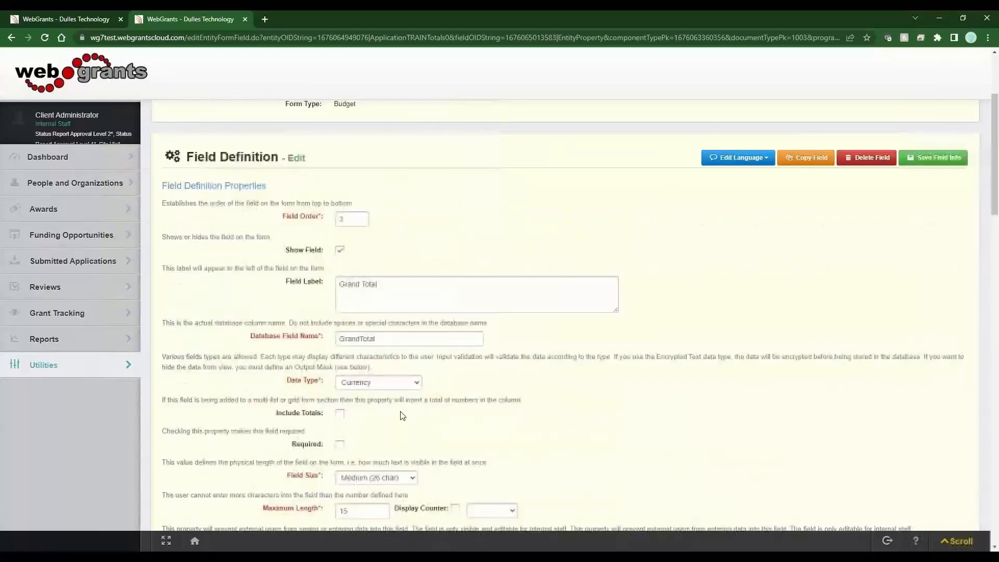
left_click(179, 156)
Examine each part of the Percentage of Match field's calculation formula, then leave the field definition without editing it.
scroll(388, 325, "down", 8)
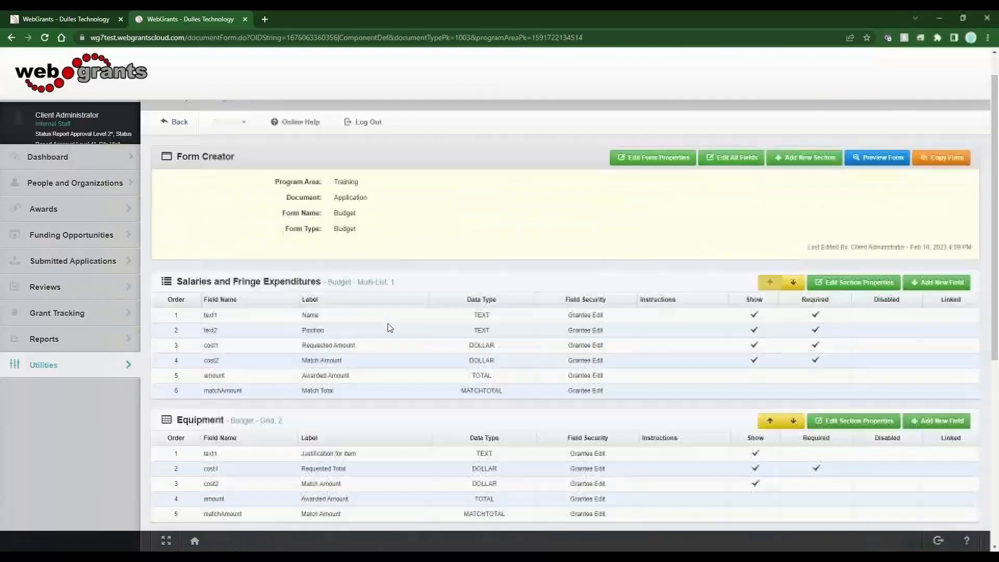
left_click(209, 476)
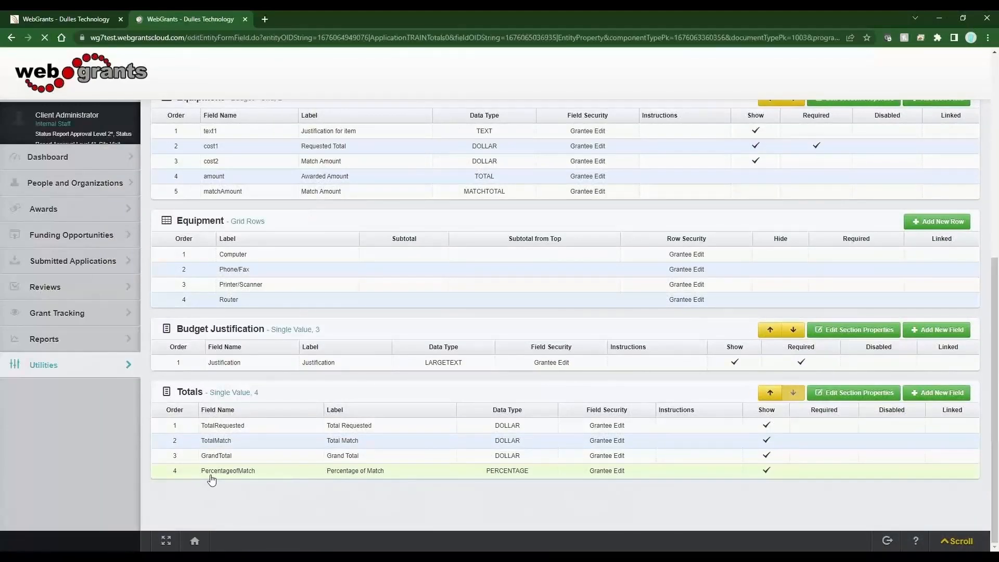
scroll(247, 472, "down", 10)
scroll(248, 470, "down", 8)
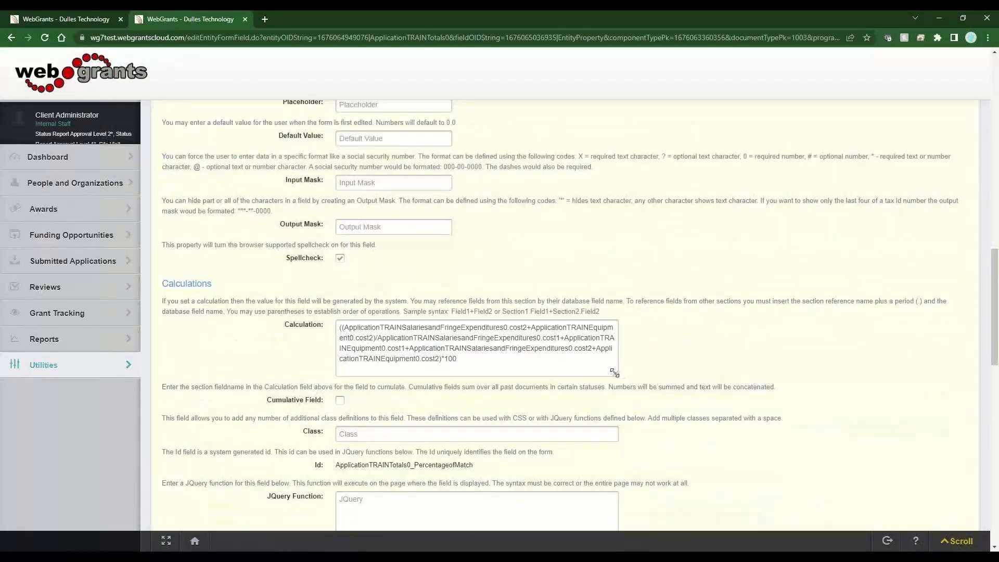
left_click_drag(619, 375, 640, 404)
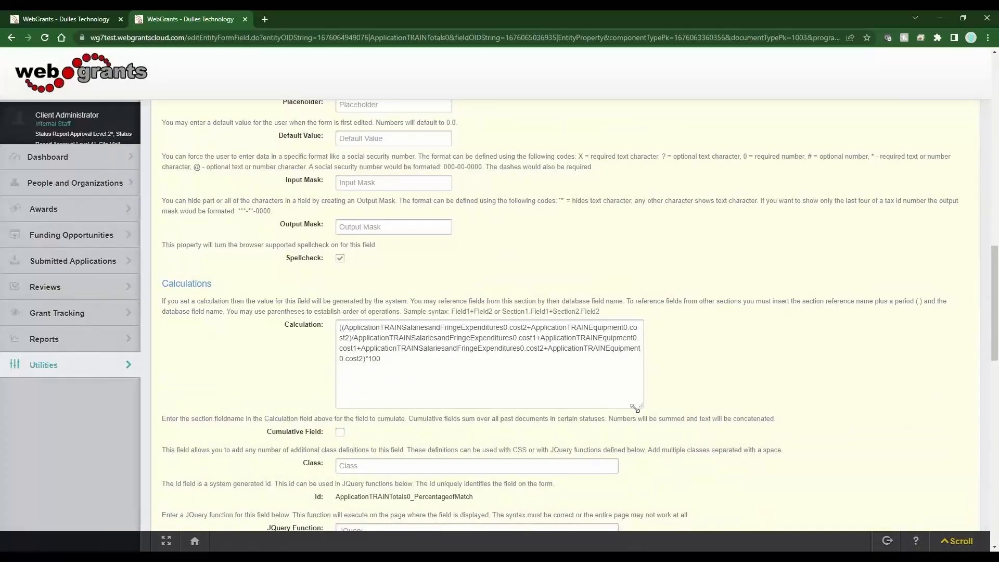
left_click_drag(344, 328, 364, 358)
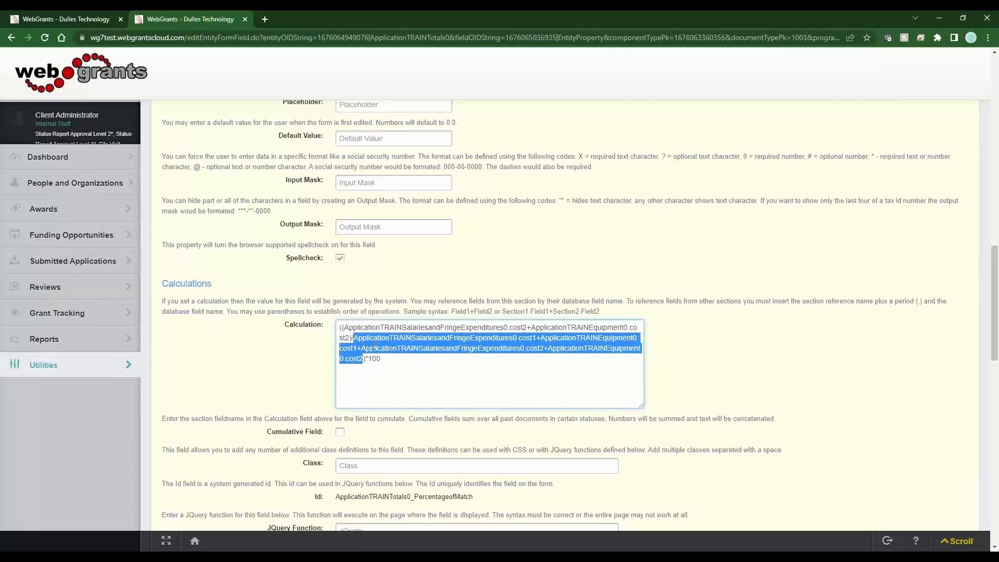
left_click(380, 358)
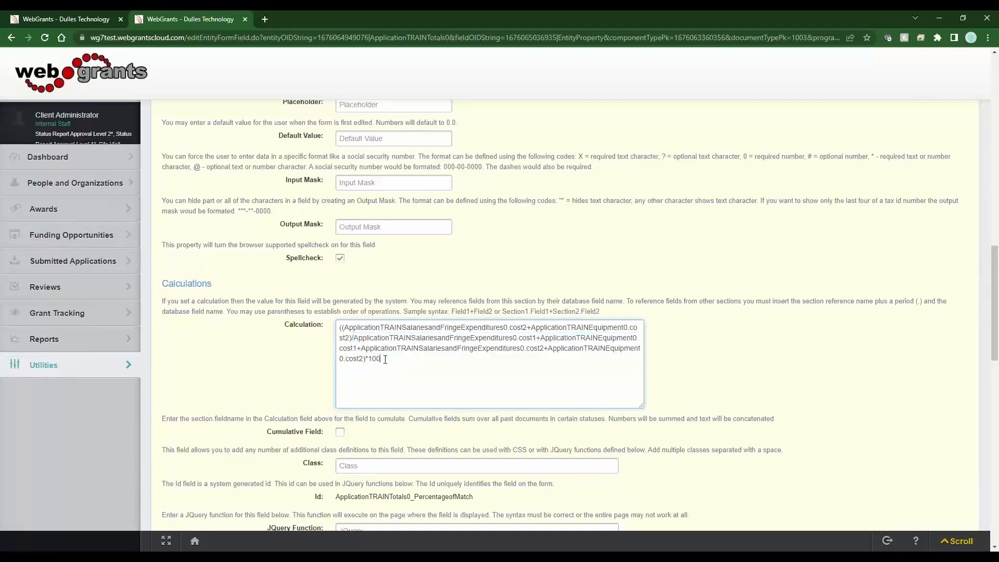
key("ctrl+a")
left_click(501, 368)
scroll(702, 419, "up", 15)
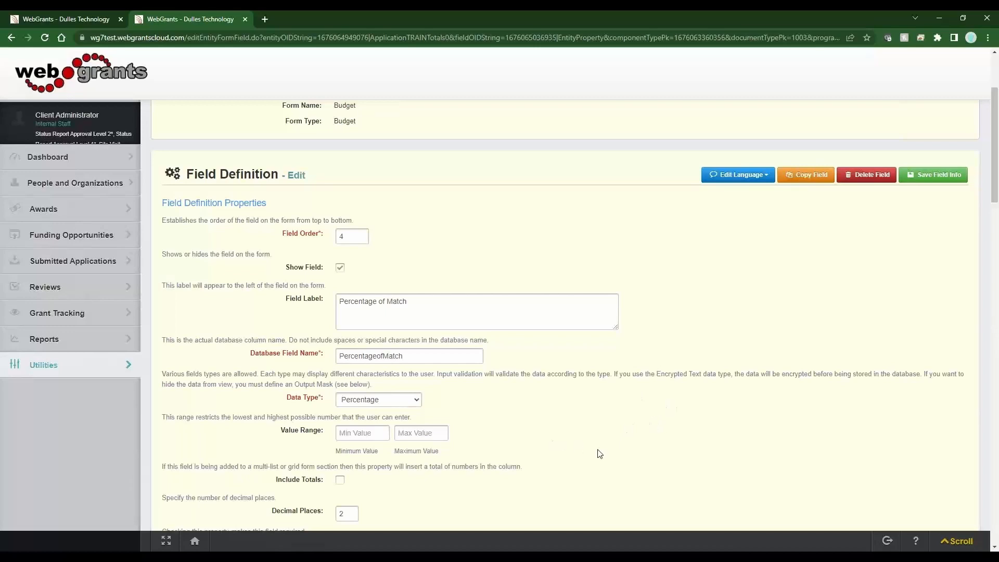
scroll(597, 450, "up", 3)
left_click(180, 156)
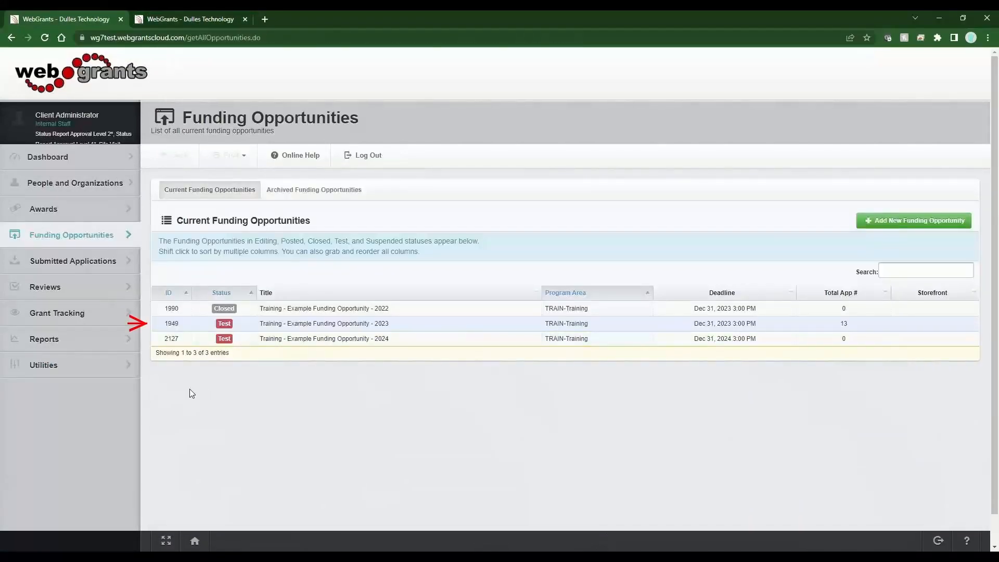
Open the application forms setup of the Training - Example Funding Opportunity - 2023.
left_click(331, 323)
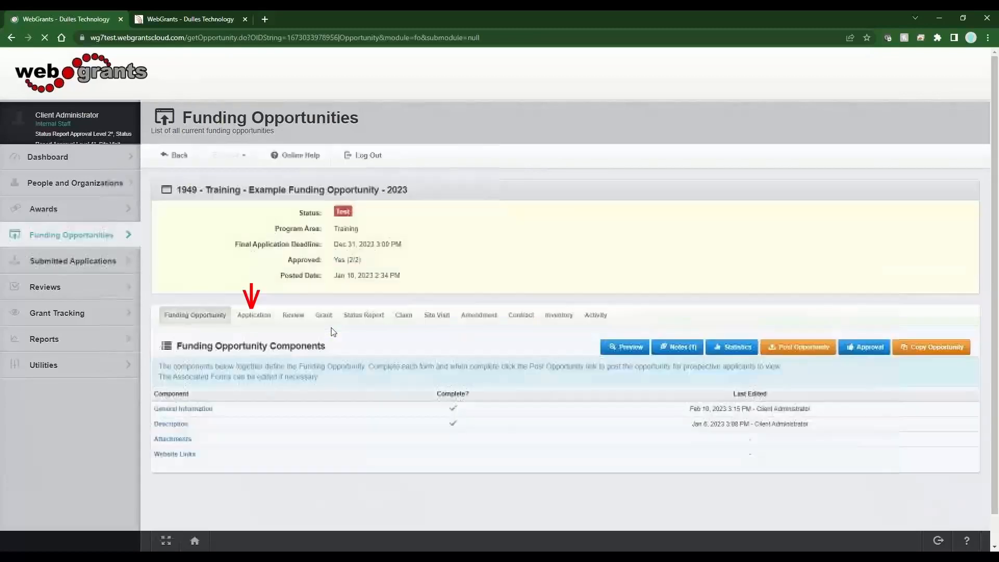
left_click(251, 311)
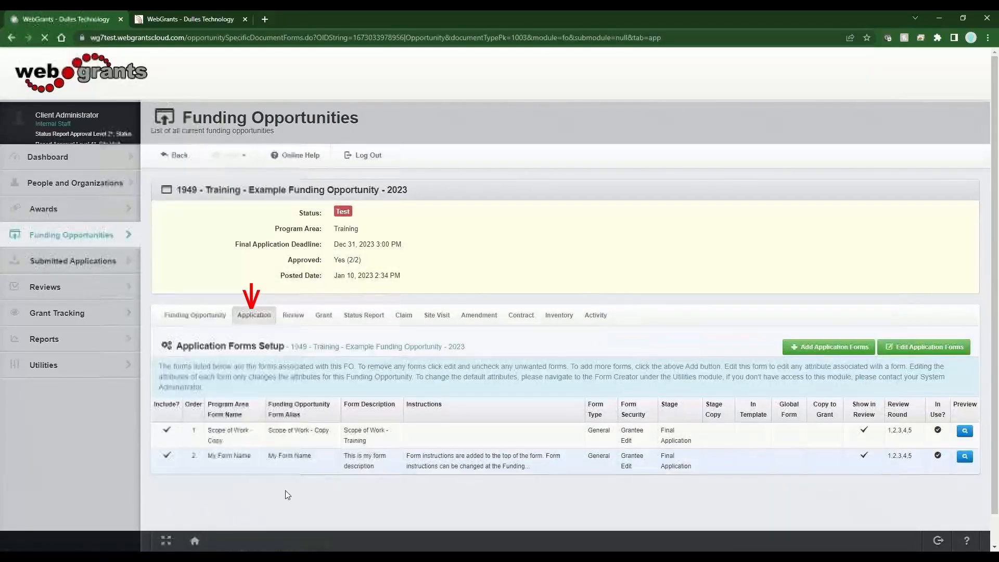
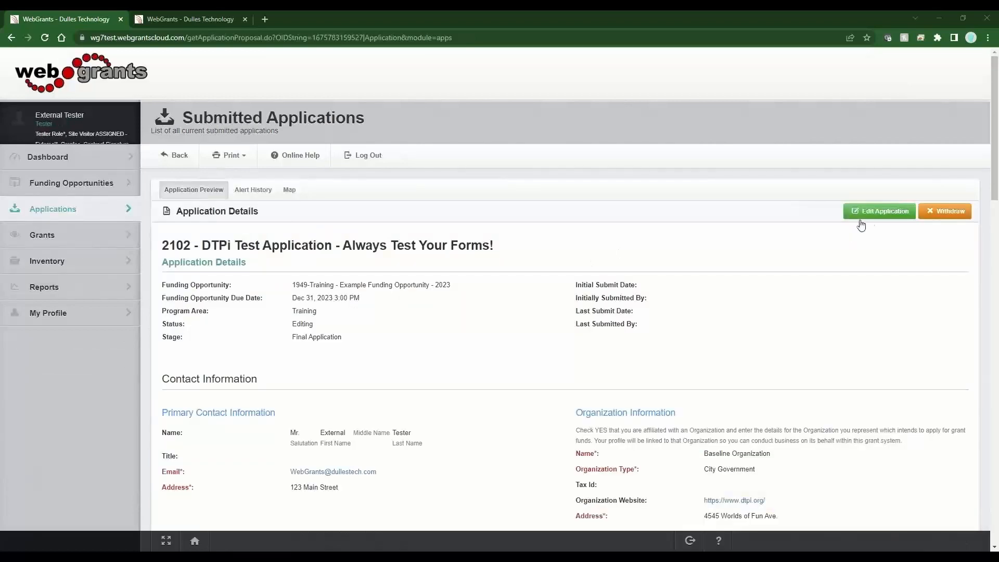
Open the Budget component of the DTPi Test Application for editing and look over the rows of its Equipment grid.
left_click(842, 211)
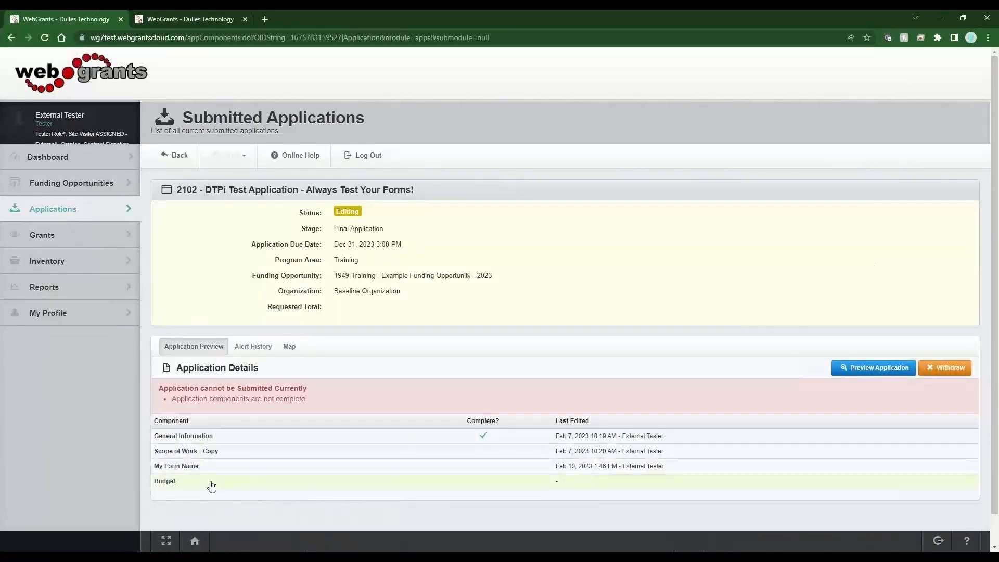
left_click(211, 484)
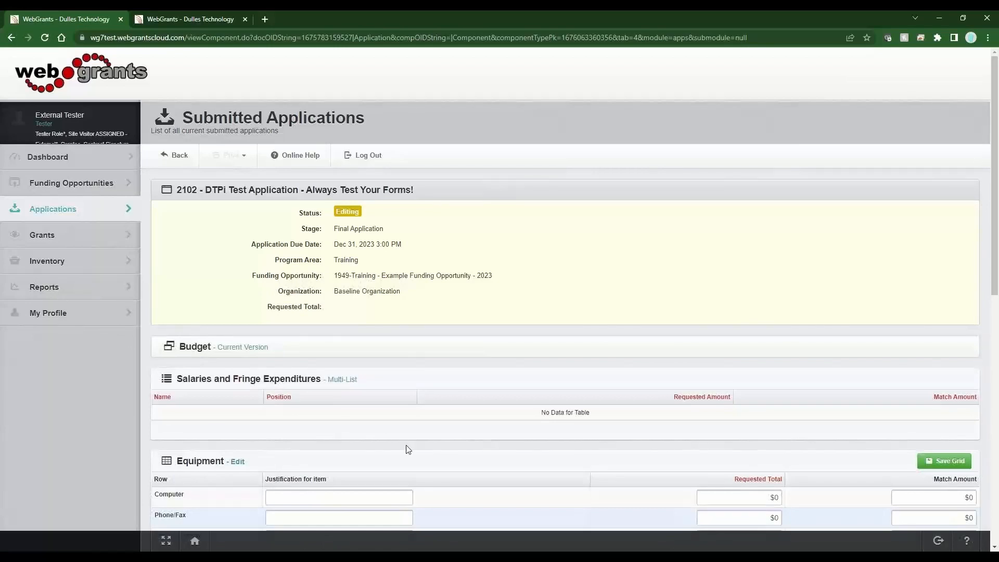
scroll(415, 446, "down", 3)
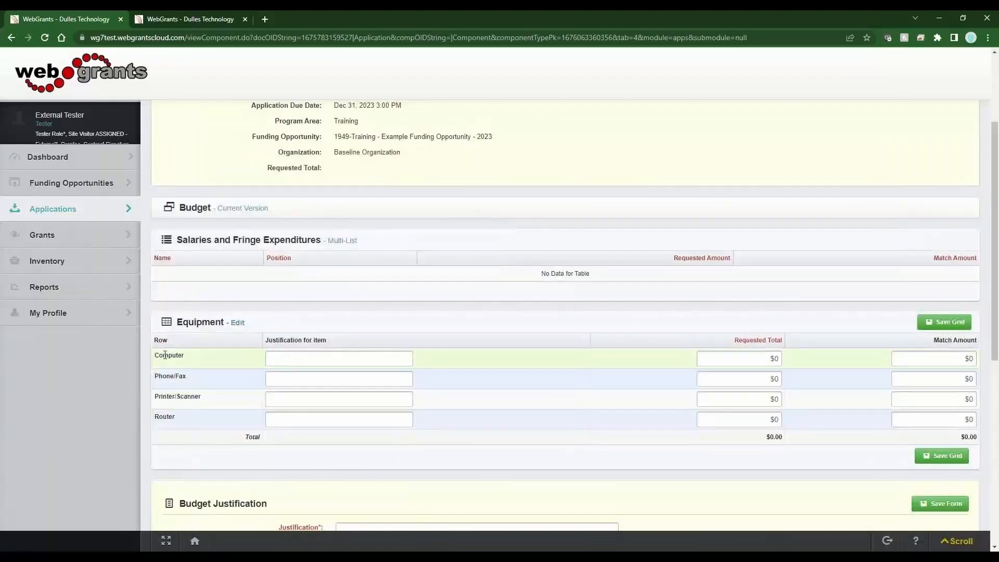
left_click_drag(175, 396, 224, 408)
left_click(319, 379)
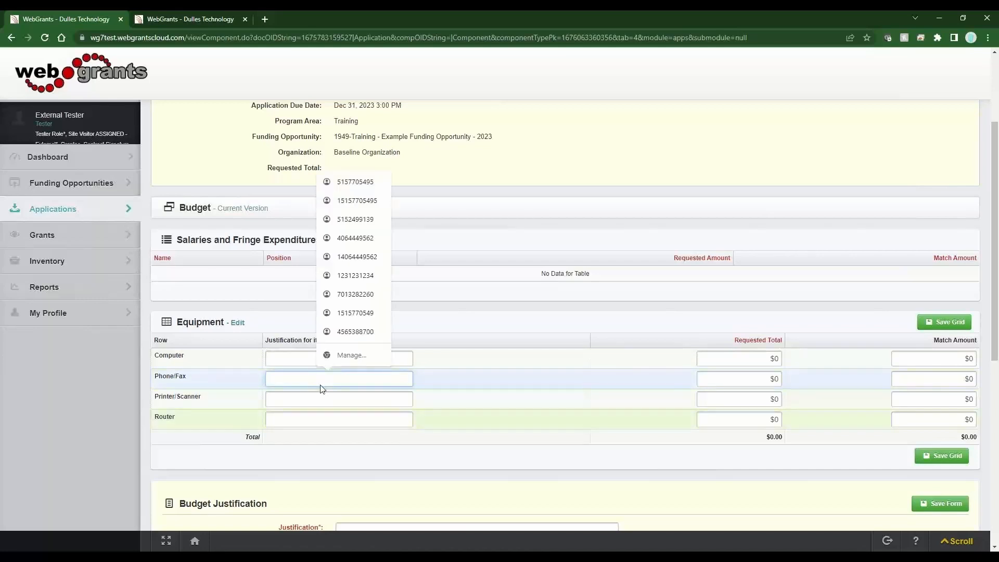
left_click(201, 356)
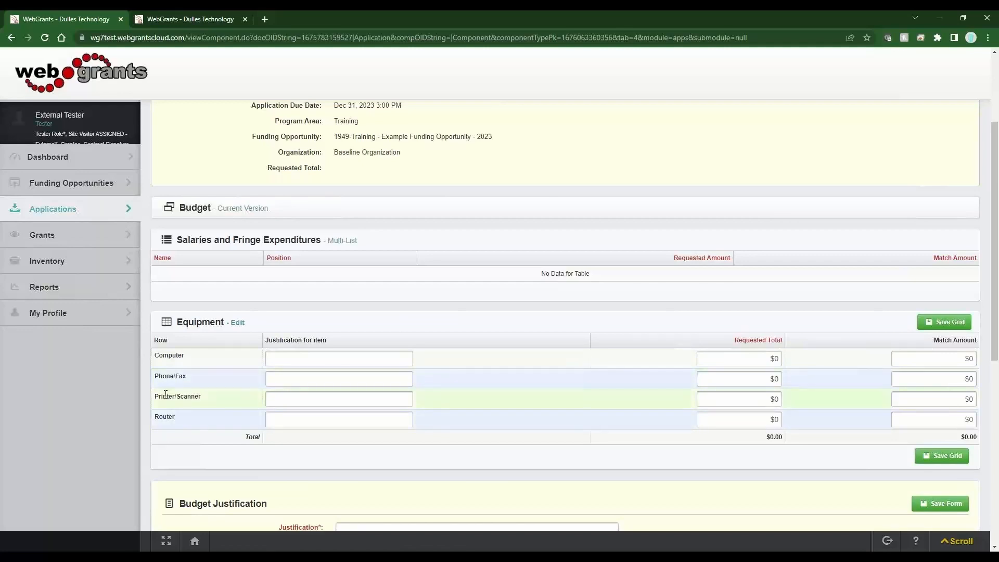
Enter 2500 requested and 1250 match for Computer, and 1000 requested and 500 match for Printer/Scanner in the Equipment grid.
left_click(774, 359)
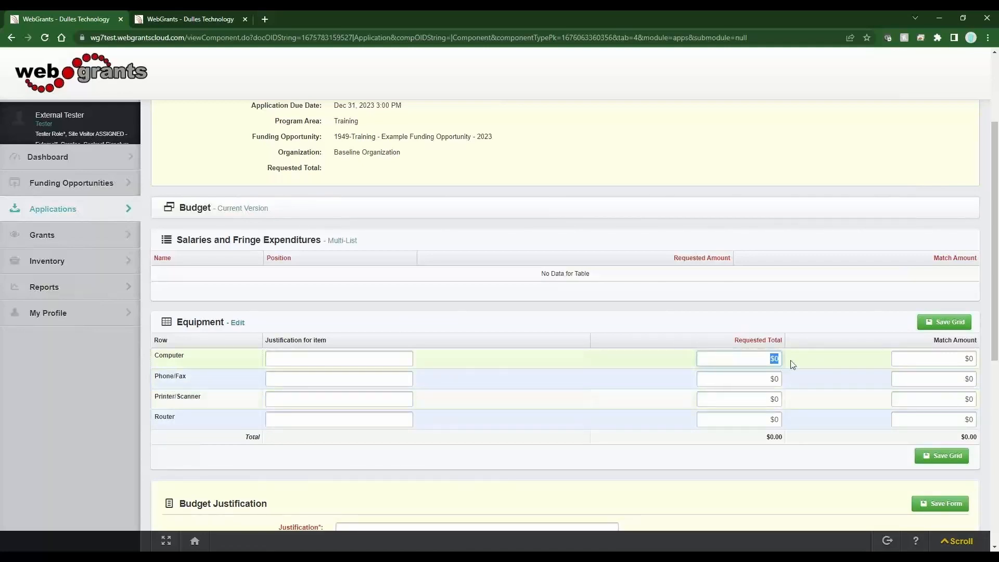
type("2500")
key("Tab")
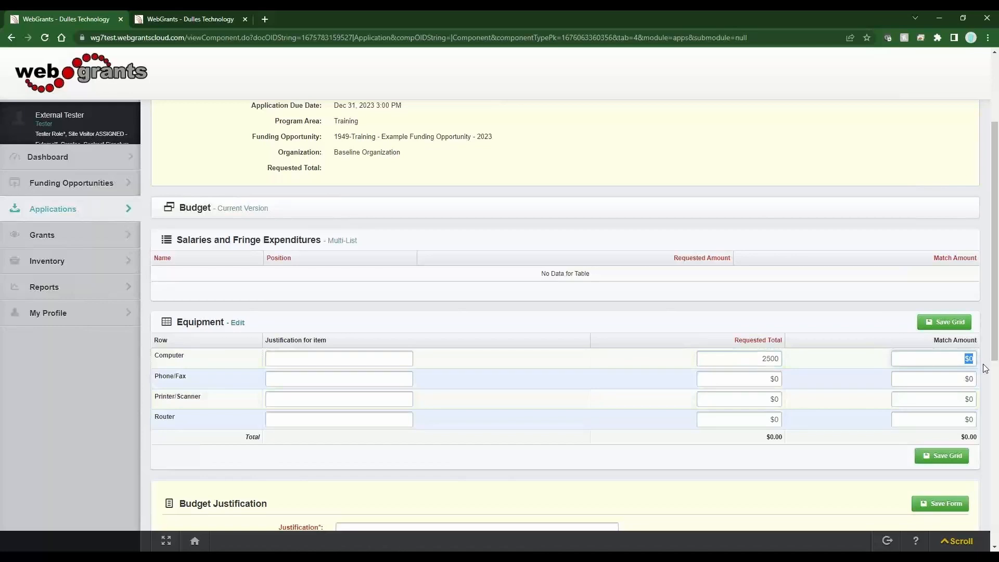
type("1250")
left_click(747, 399)
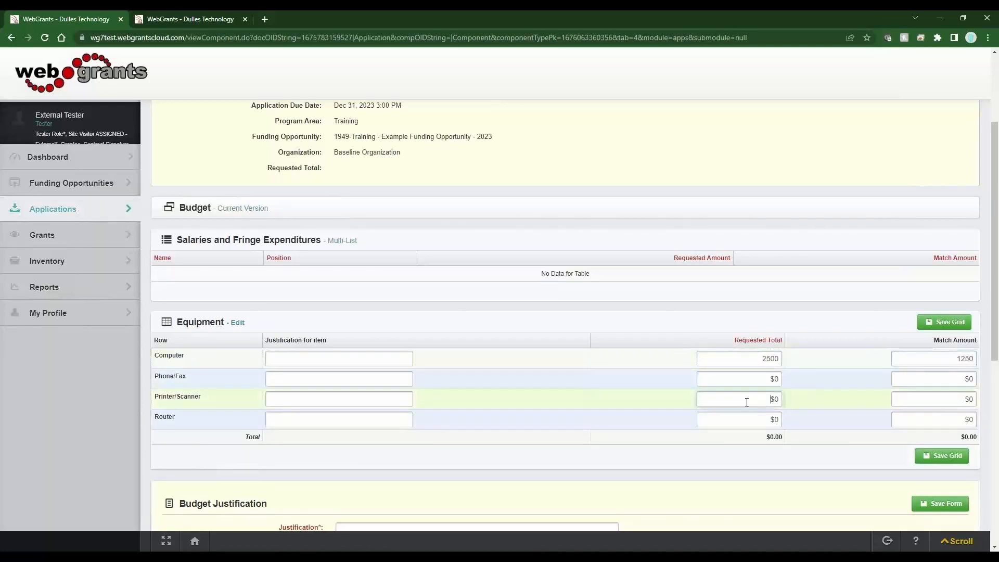
type("1000")
left_click(912, 398)
type("500")
Enter "My Budget Justification" as the Justification text in the Budget Justification section, correcting its spelling.
scroll(676, 416, "down", 3)
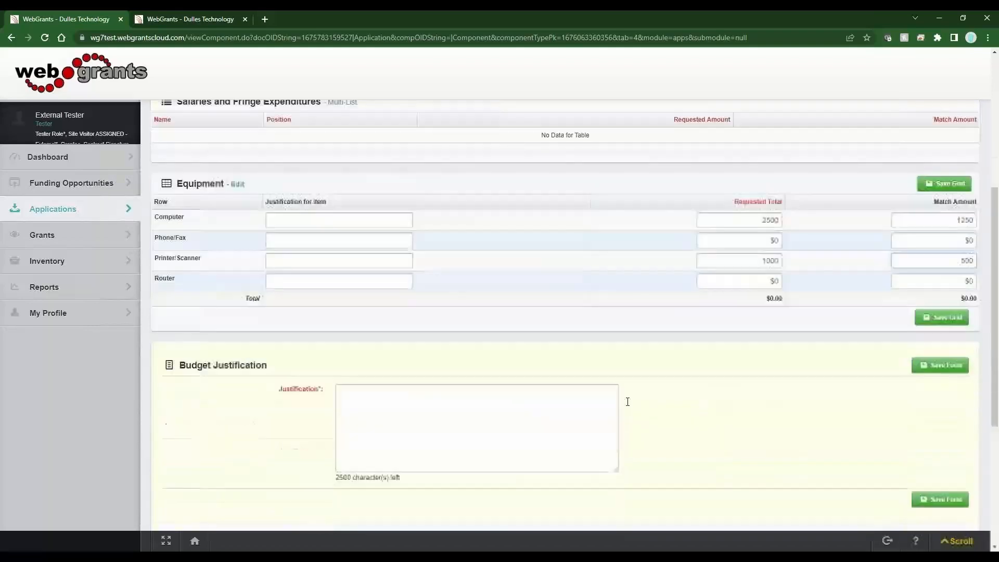
left_click(502, 432)
type("My Budget Justiciation")
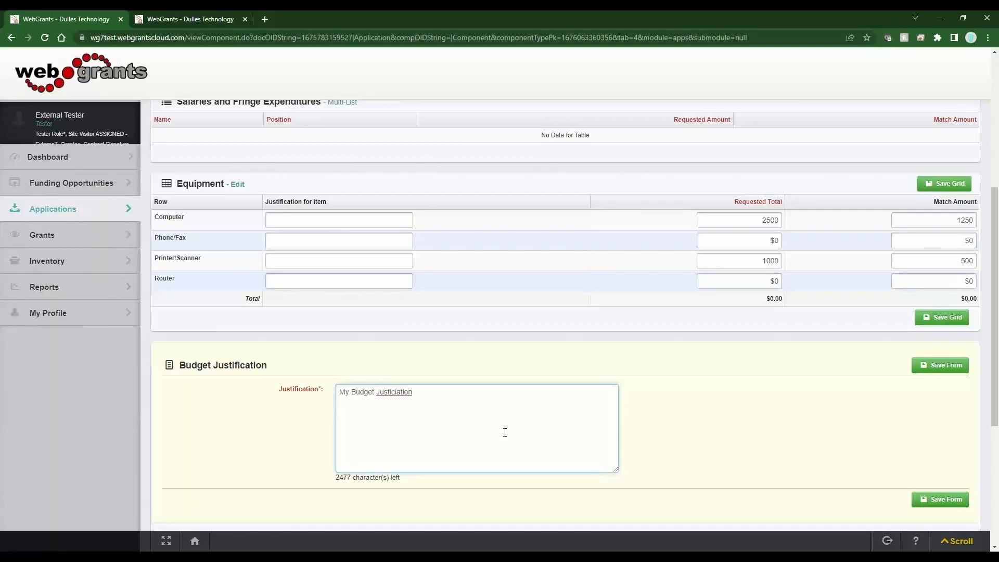
right_click(407, 394)
left_click(436, 411)
Look over the four calculated fields in the Totals section, then save the Equipment and Budget Justification entries.
scroll(509, 462, "down", 5)
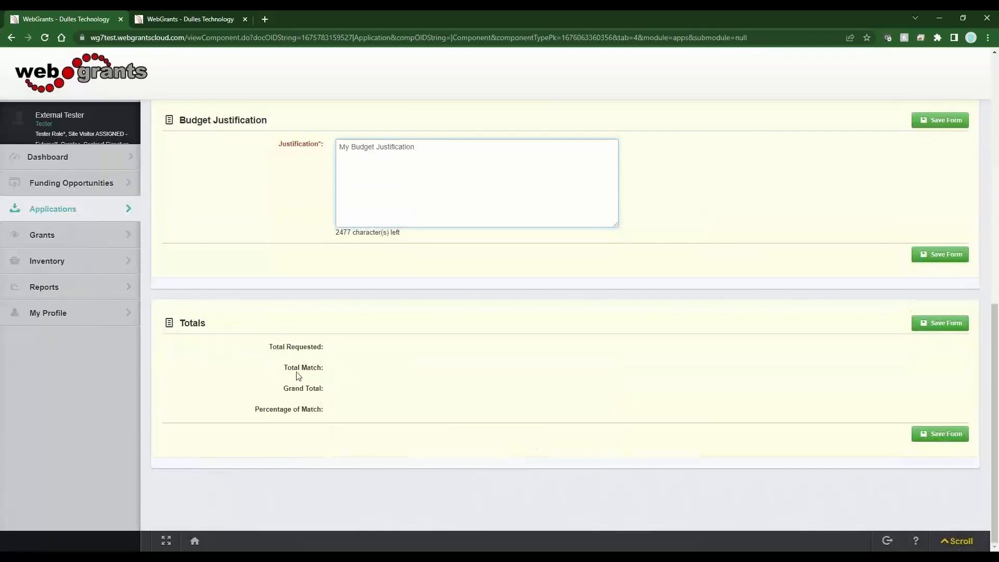
left_click(261, 348)
left_click_drag(262, 349, 321, 410)
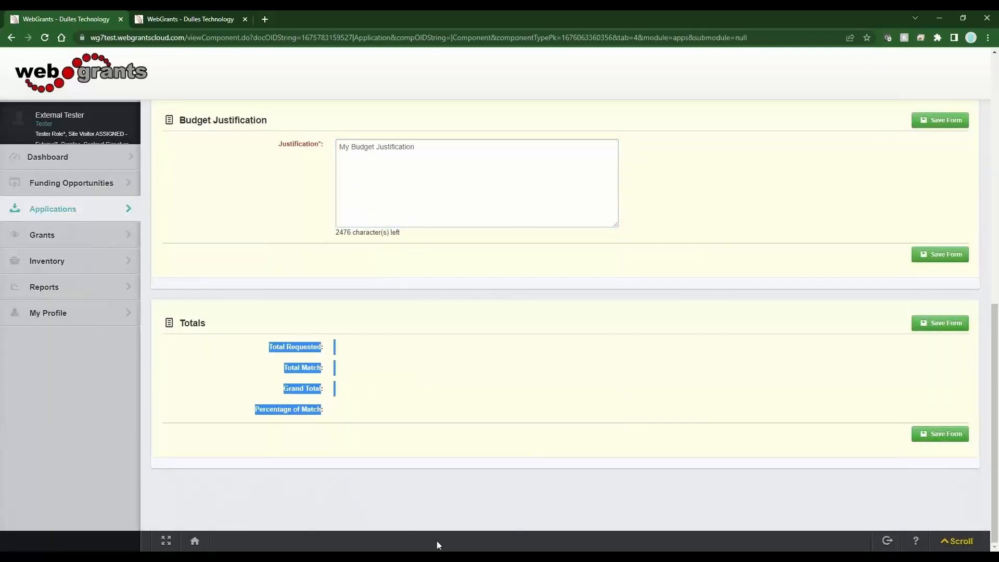
left_click(412, 407)
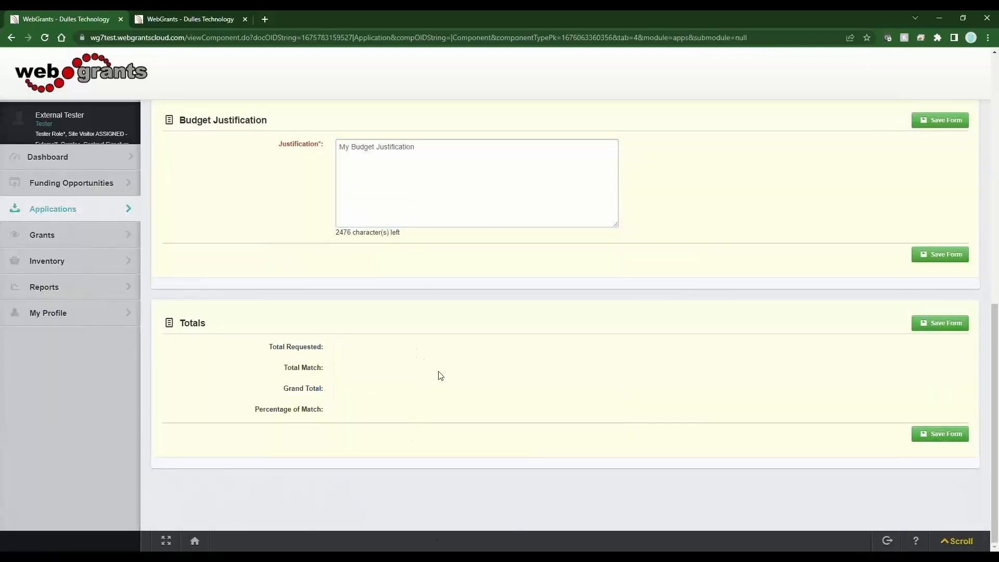
scroll(442, 376, "up", 8)
left_click(962, 357)
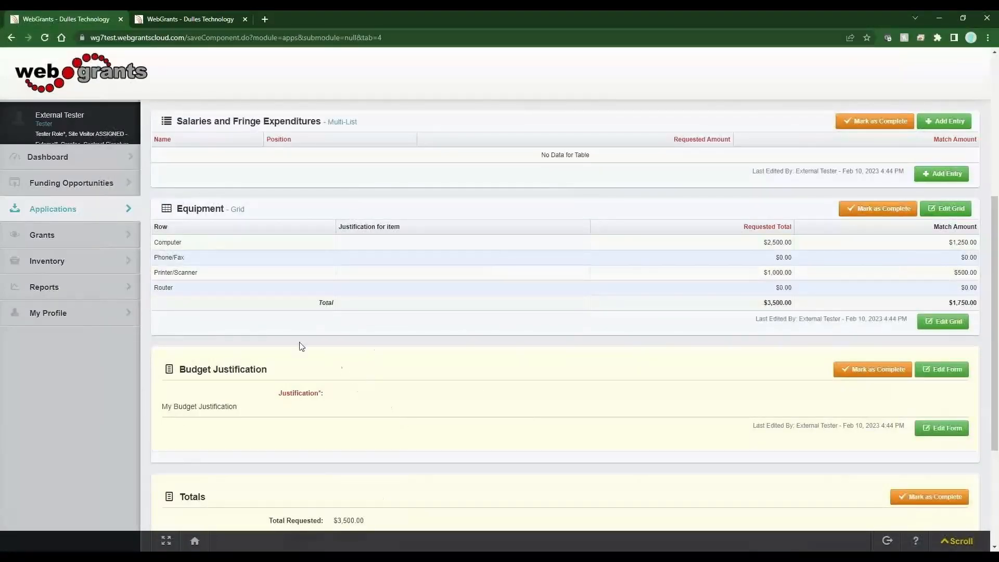
Review the saved Equipment grid, including its Phone/Fax and Router rows and their requested totals.
left_click_drag(155, 257, 184, 258)
left_click_drag(177, 208, 203, 333)
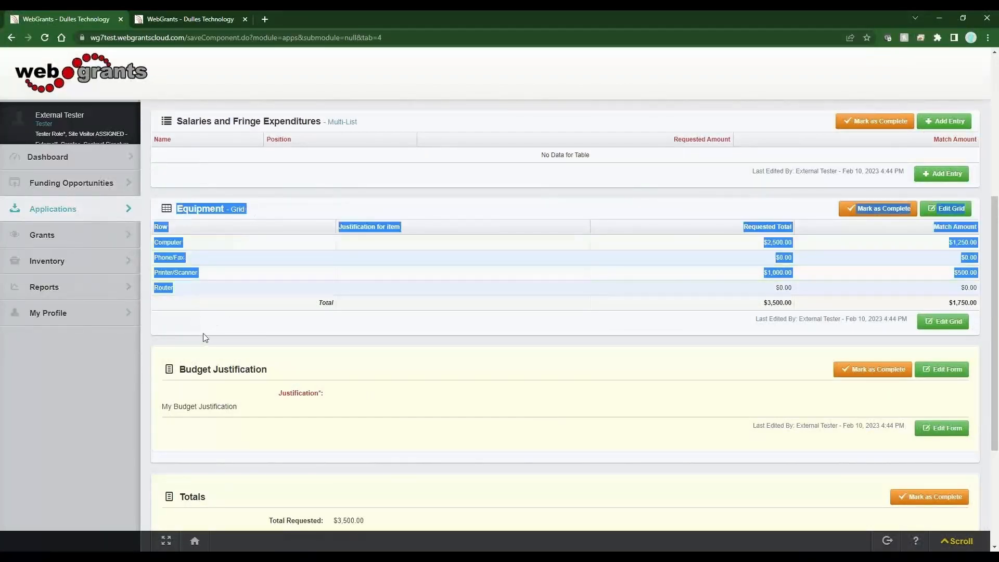
left_click(202, 333)
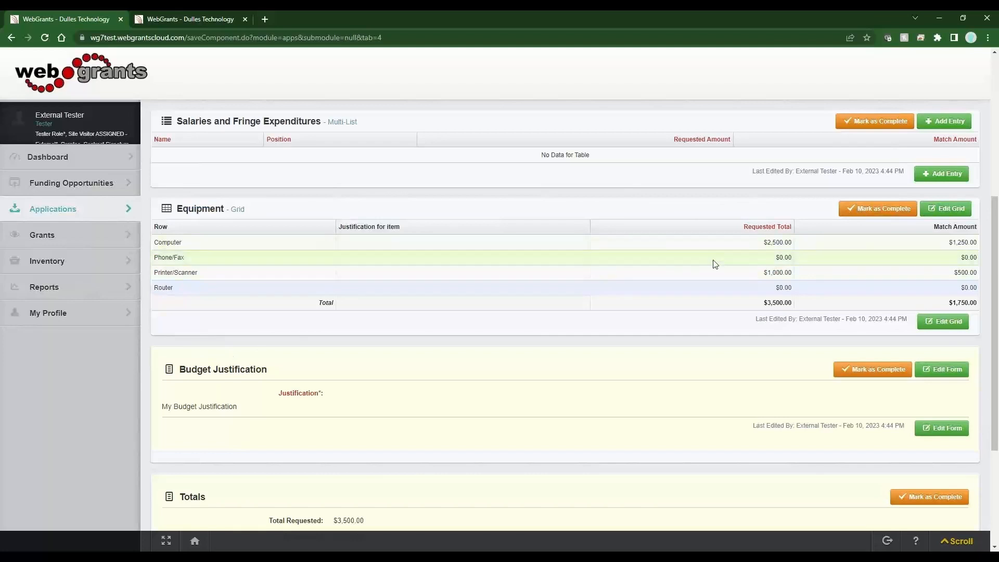
left_click_drag(748, 261, 826, 261)
left_click_drag(752, 292, 790, 297)
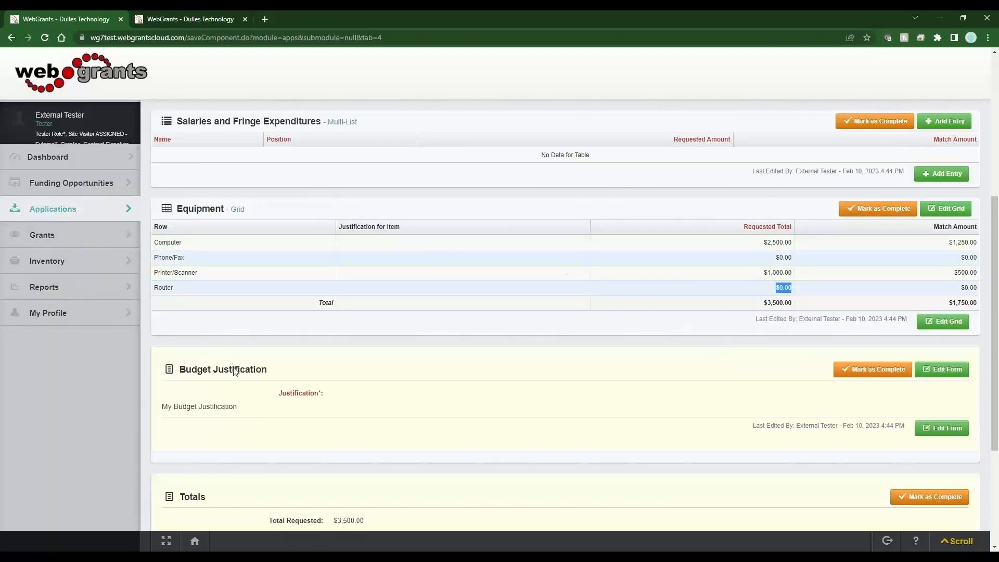
left_click(276, 334)
Start adding an entry to the Salaries and Fringe Expenditures multi-list.
left_click_drag(263, 122, 370, 129)
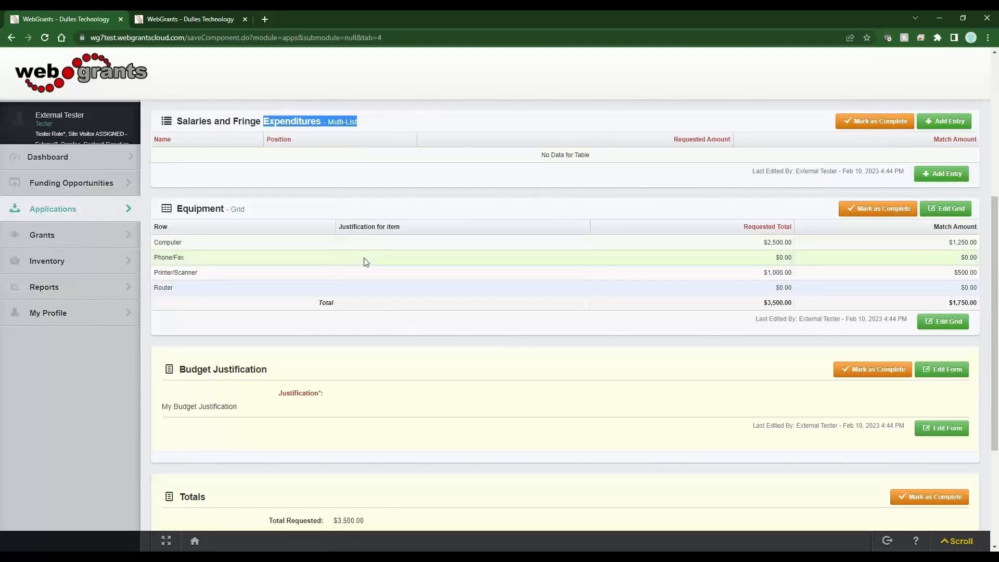
scroll(363, 260, "up", 3)
left_click(945, 261)
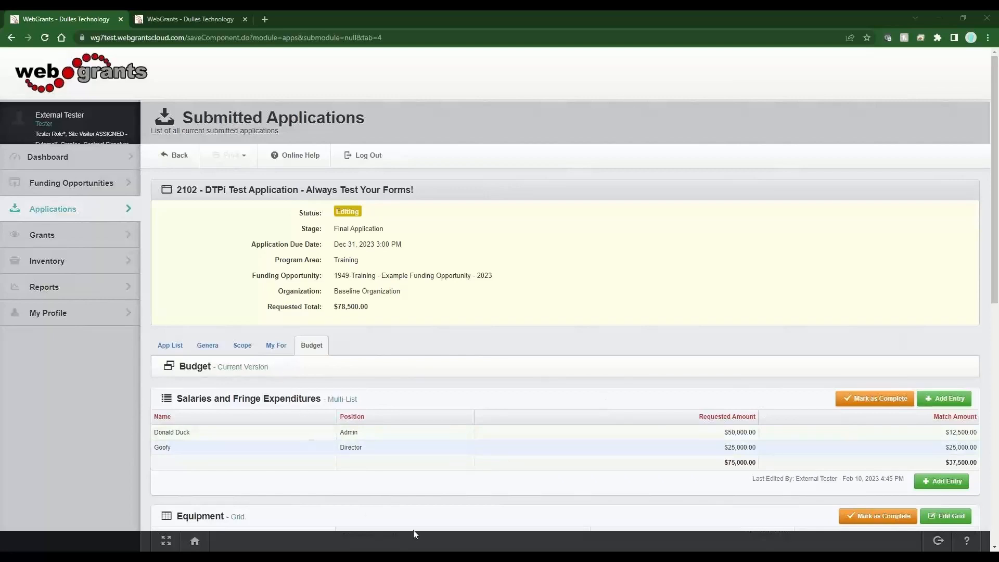
Review the completed Budget form section by section, from Salaries and Fringe Expenditures through Equipment and Budget Justification to Totals.
scroll(387, 526, "down", 3)
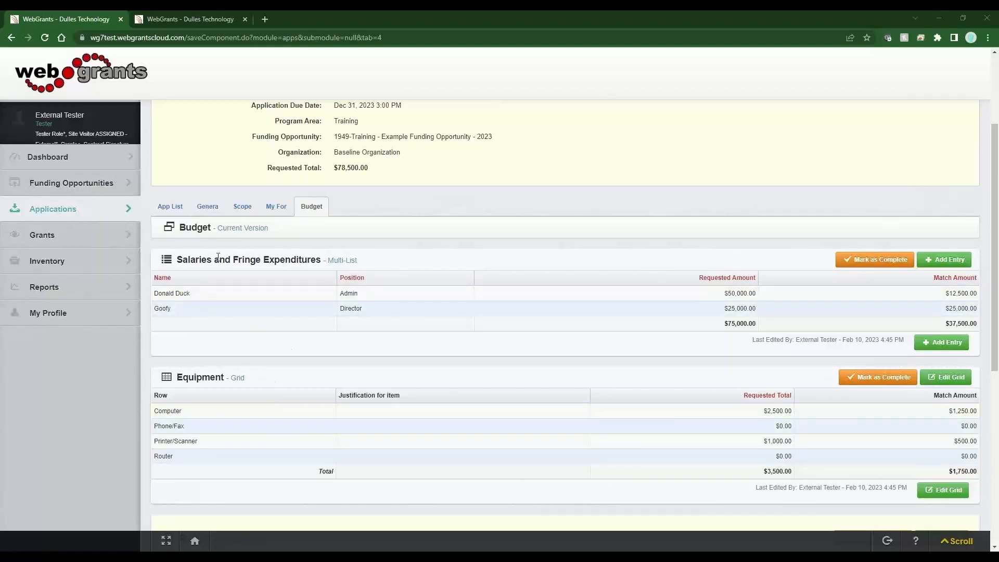
left_click_drag(174, 260, 255, 260)
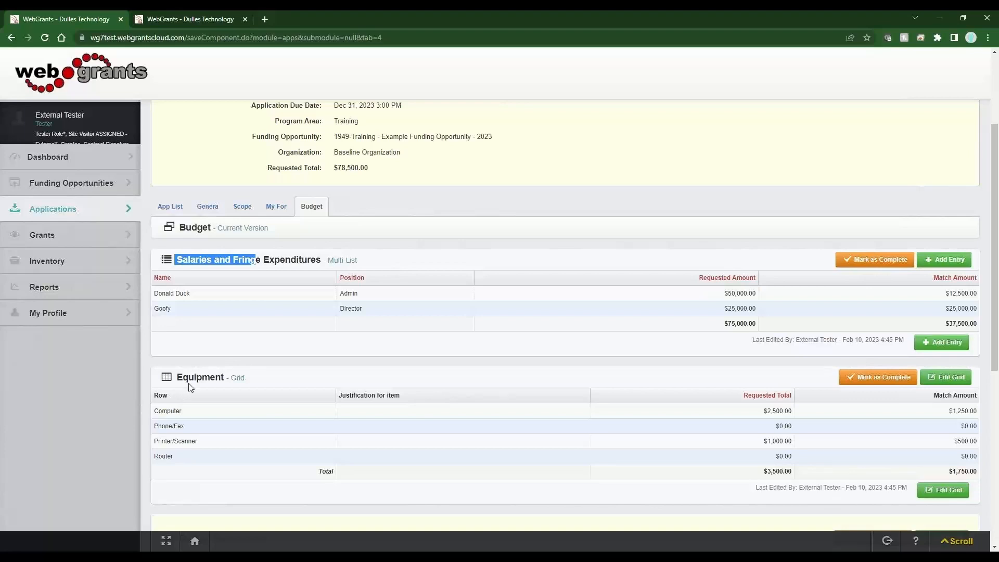
left_click_drag(178, 377, 250, 383)
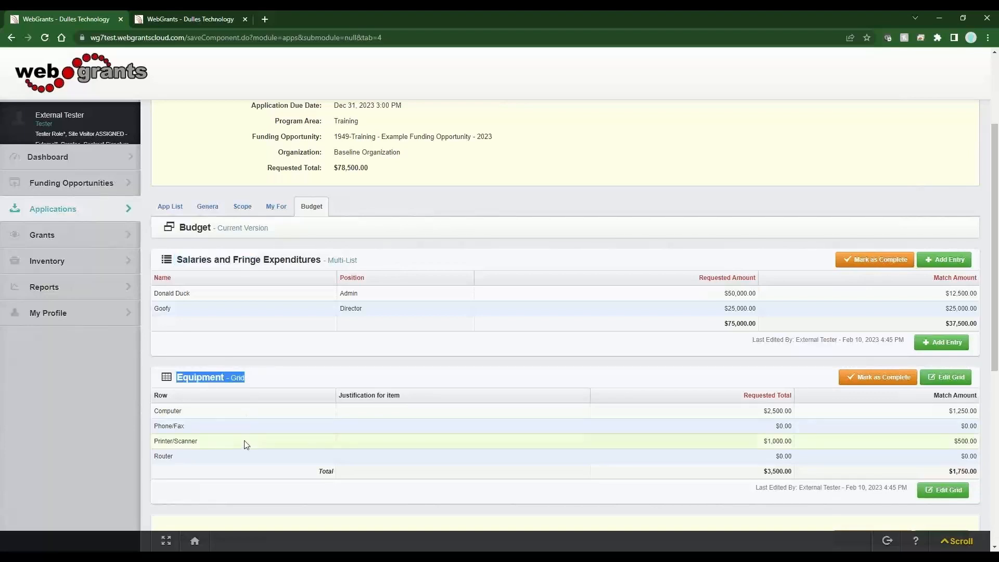
scroll(245, 444, "down", 1)
scroll(246, 444, "down", 2)
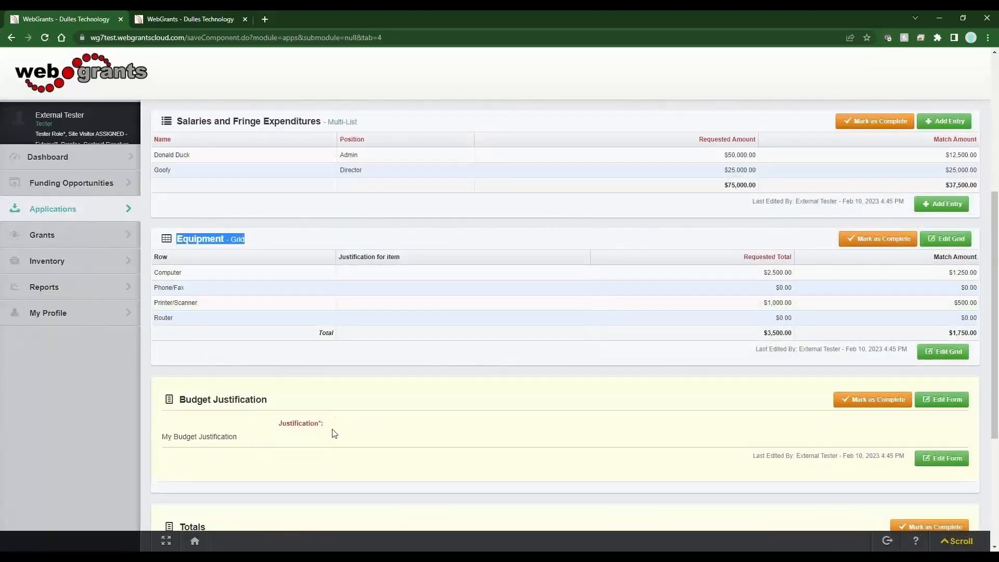
scroll(336, 434, "down", 3)
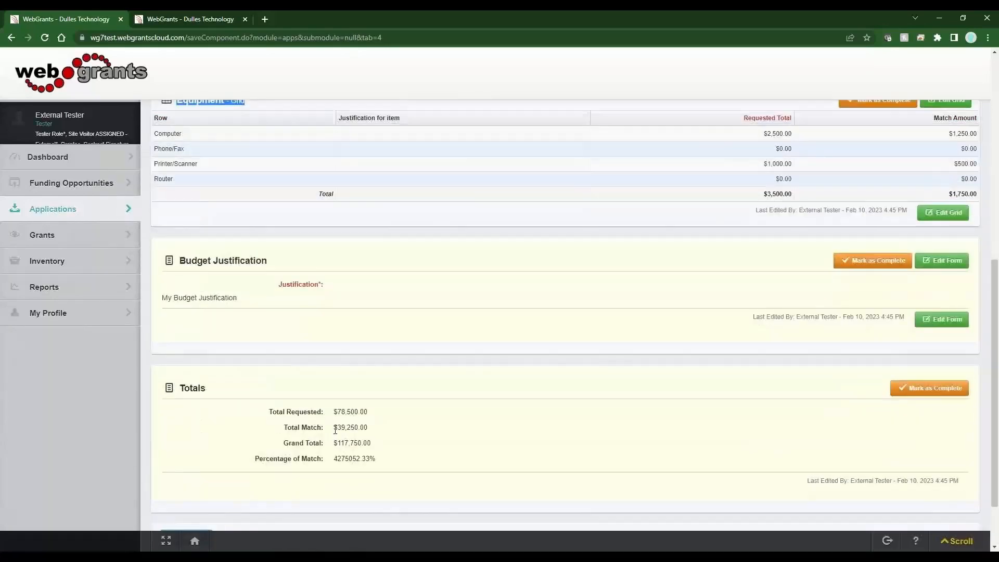
left_click_drag(179, 260, 268, 262)
double_click(182, 389)
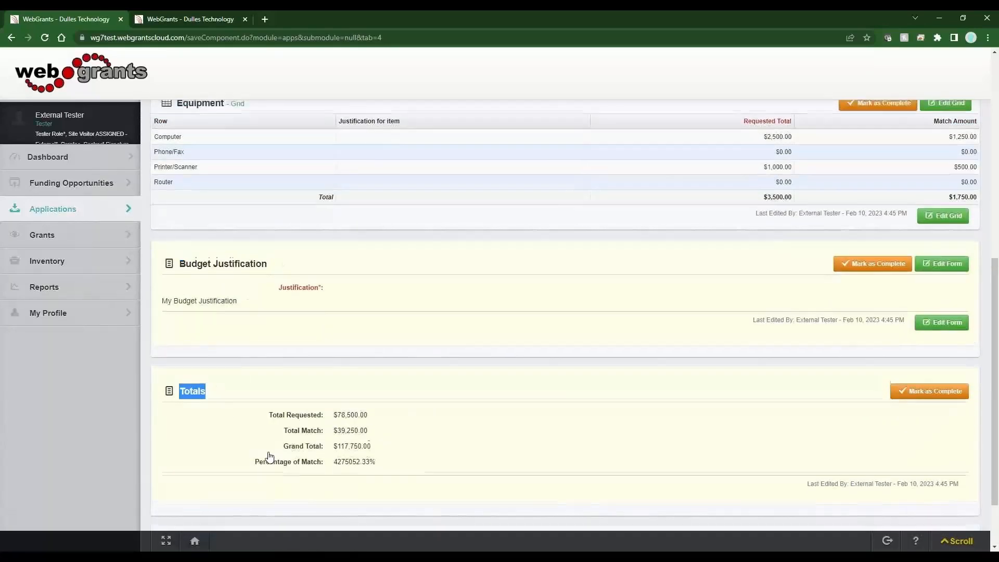
Recheck the Equipment grid and Salaries and Fringe multi-list, and view the Requested Total in the application's summary.
scroll(268, 453, "up", 3)
left_click_drag(245, 239, 200, 242)
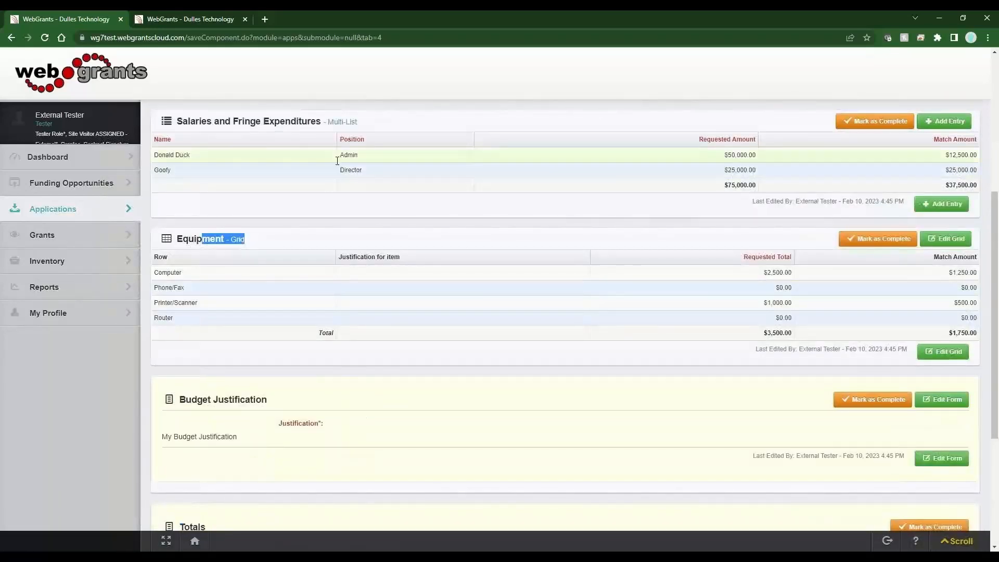
left_click_drag(376, 126, 281, 127)
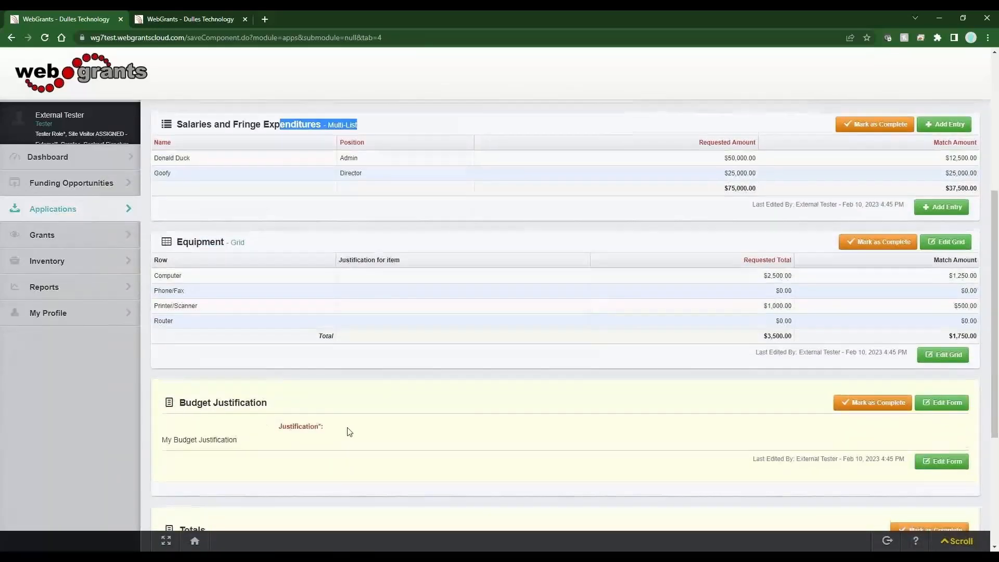
scroll(349, 432, "up", 6)
left_click(399, 408)
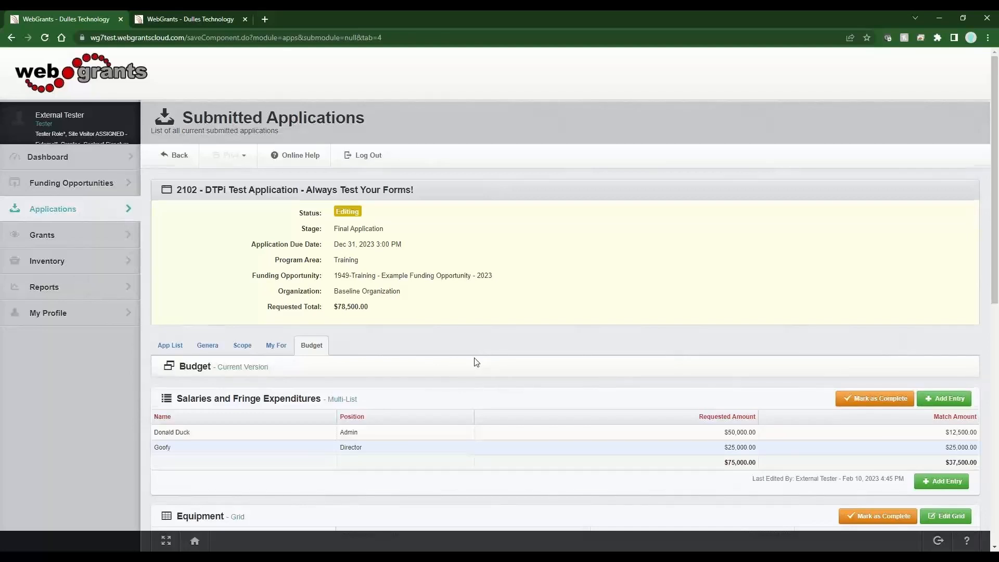
scroll(476, 362, "down", 3)
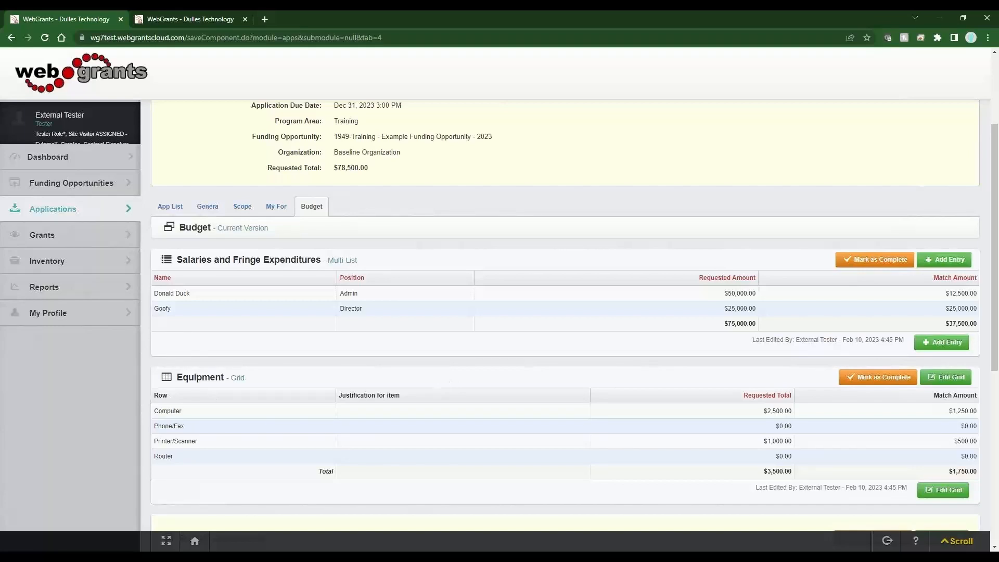
Log out of the external tester account and sign in with the Client Administrator account.
scroll(292, 261, "up", 3)
left_click(368, 155)
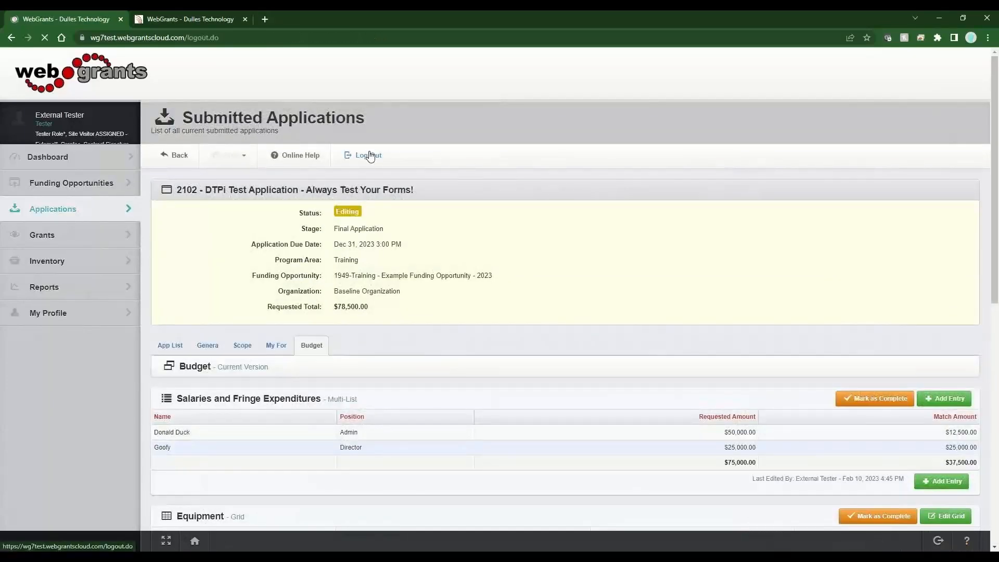
left_click_drag(267, 205, 133, 203)
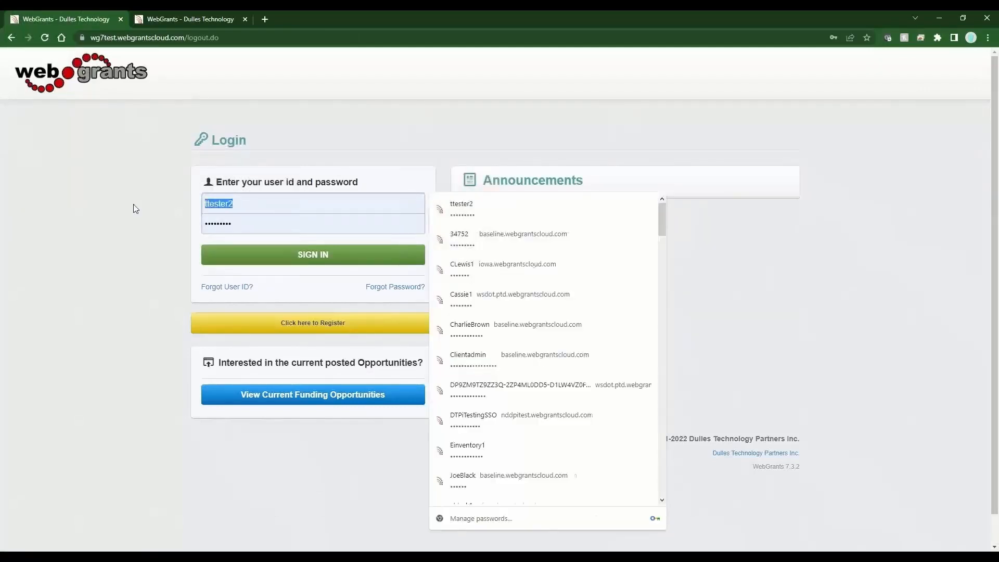
type("ca")
left_click(277, 261)
left_click(278, 265)
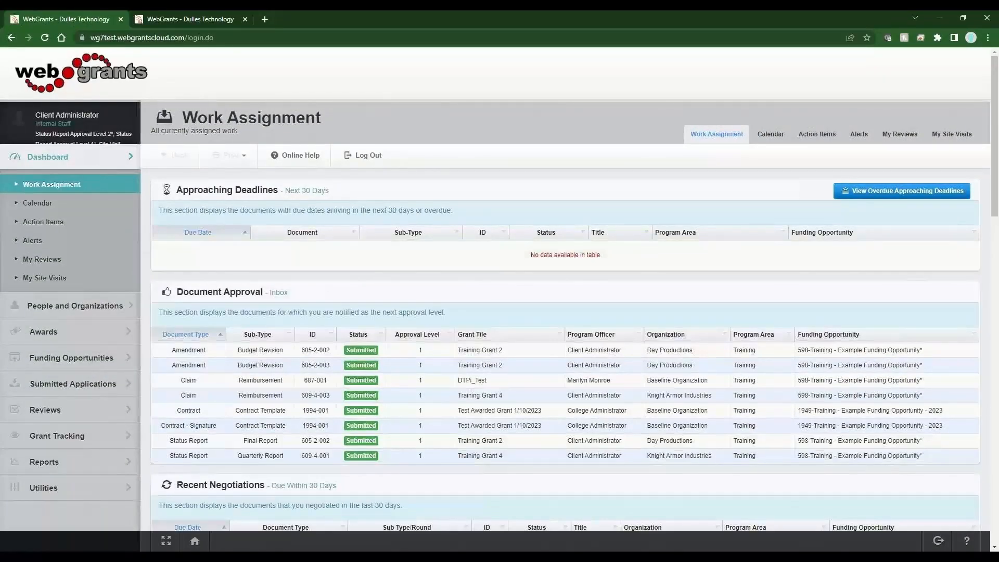
Create a linked grant form from the Budget application form with Grantor Edit Only security and the Underway stage.
left_click(223, 18)
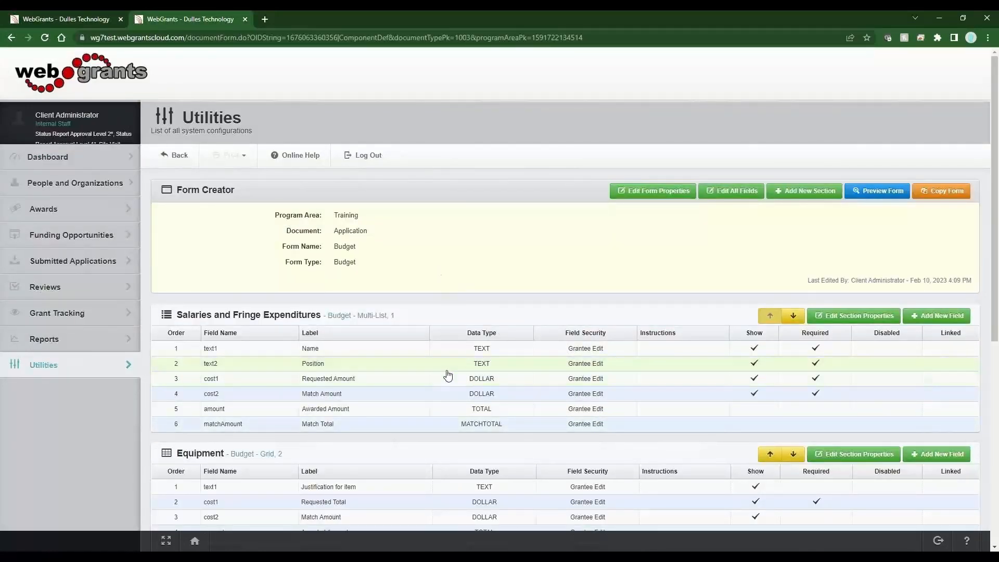
scroll(447, 375, "down", 7)
scroll(405, 477, "up", 7)
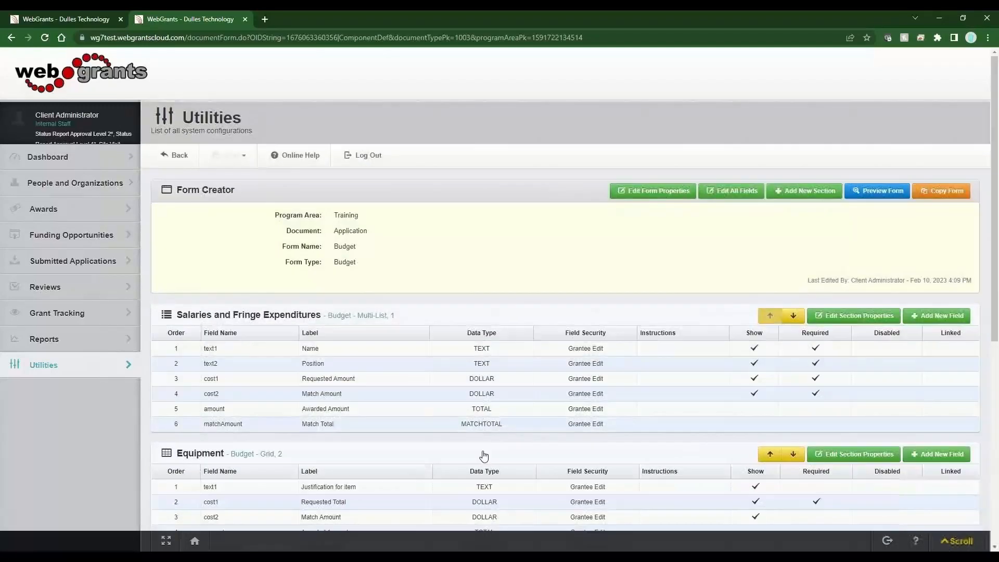
left_click(658, 192)
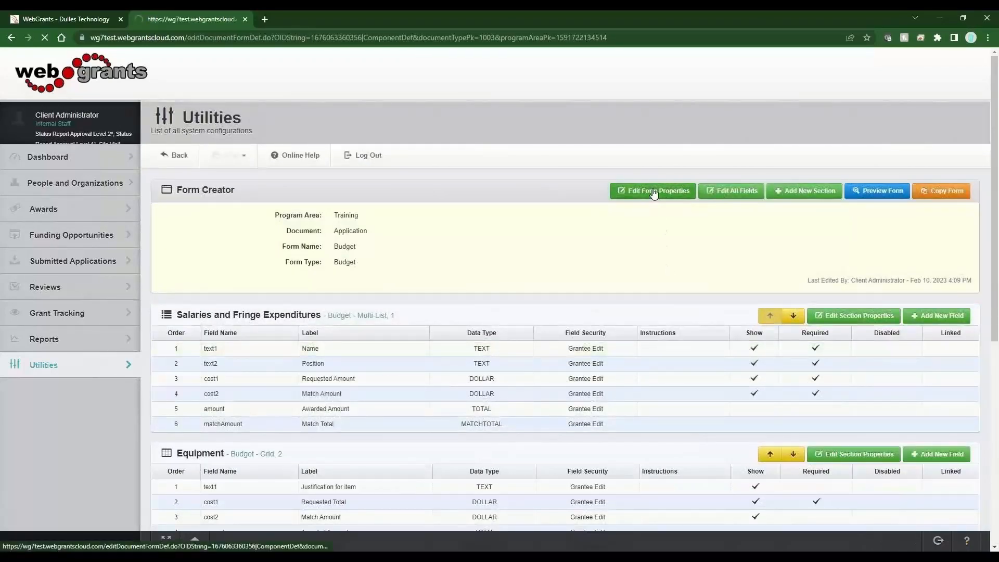
left_click(841, 204)
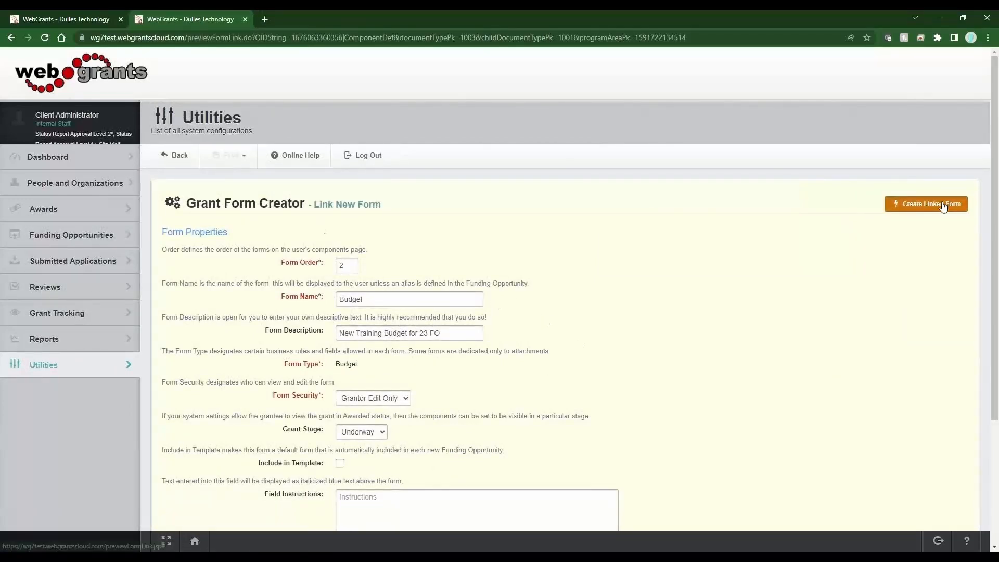
left_click(942, 205)
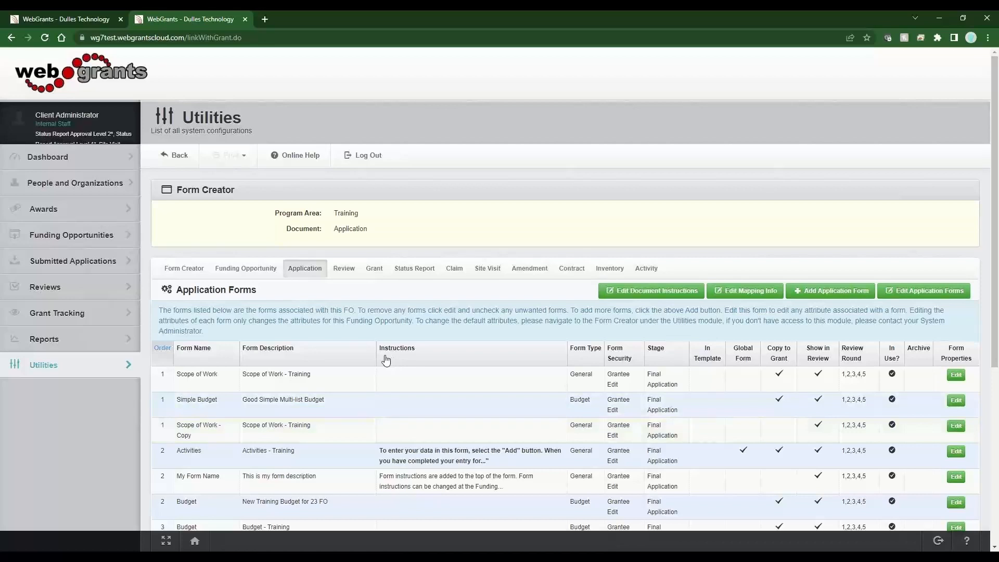
Open the grant forms setup of the Training - Example Funding Opportunity - 2023 and locate the Budget - Training form.
left_click(103, 240)
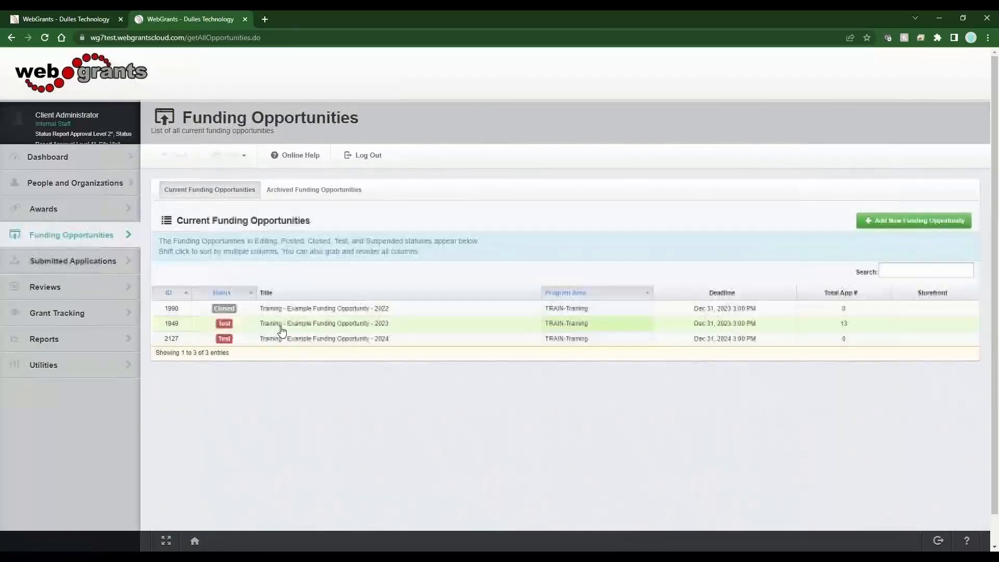
left_click(323, 328)
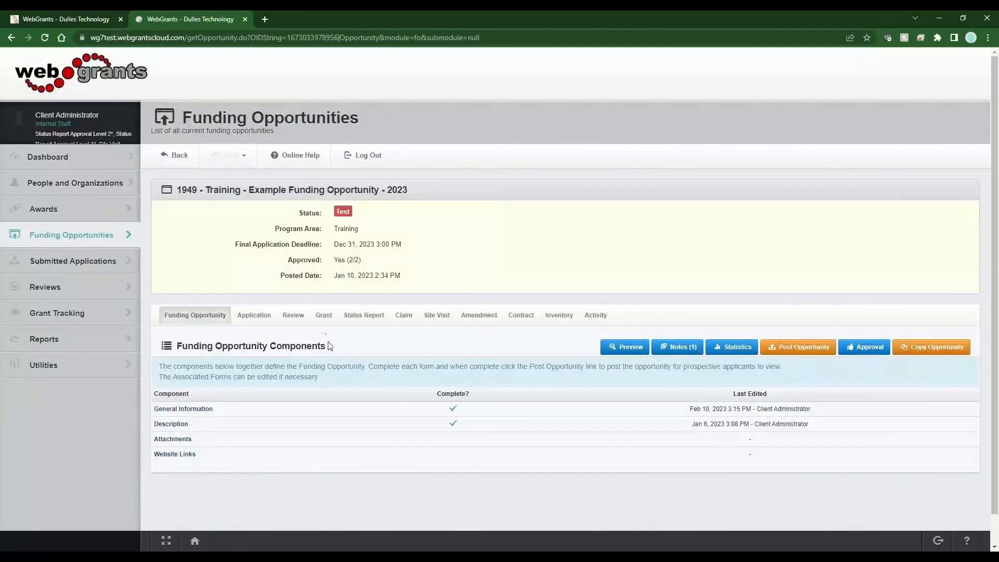
left_click(325, 315)
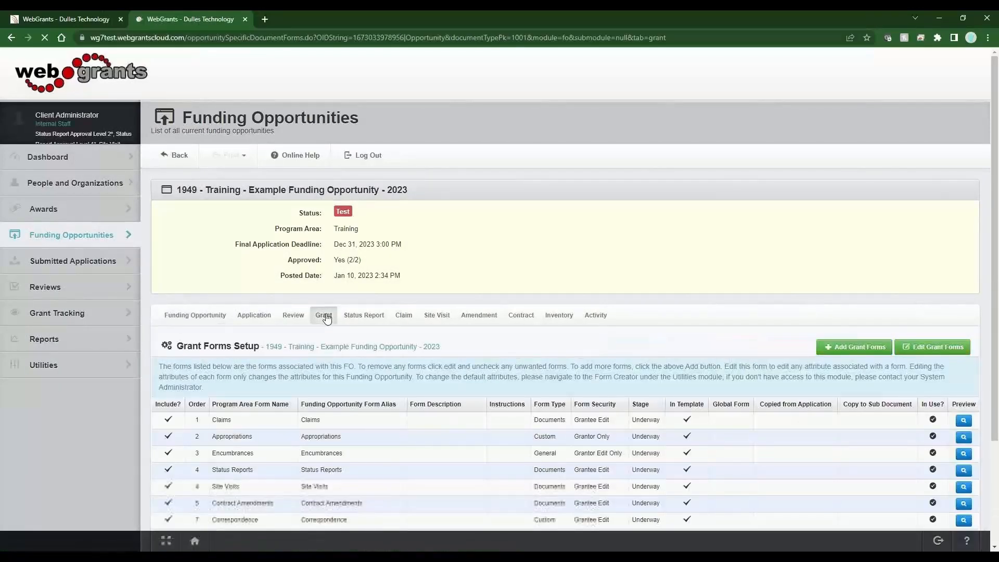
scroll(338, 395, "down", 3)
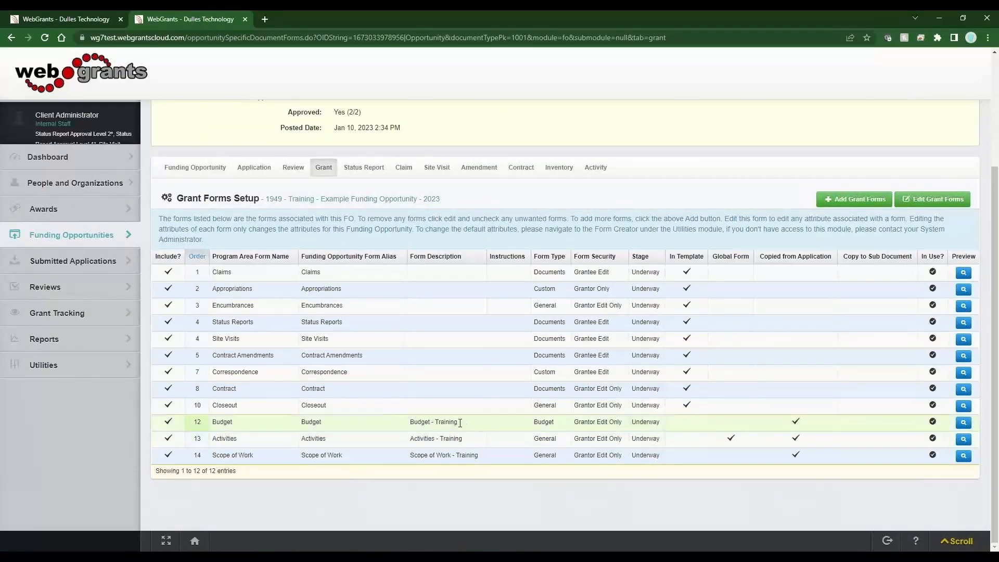
left_click_drag(460, 422, 411, 423)
scroll(367, 492, "up", 3)
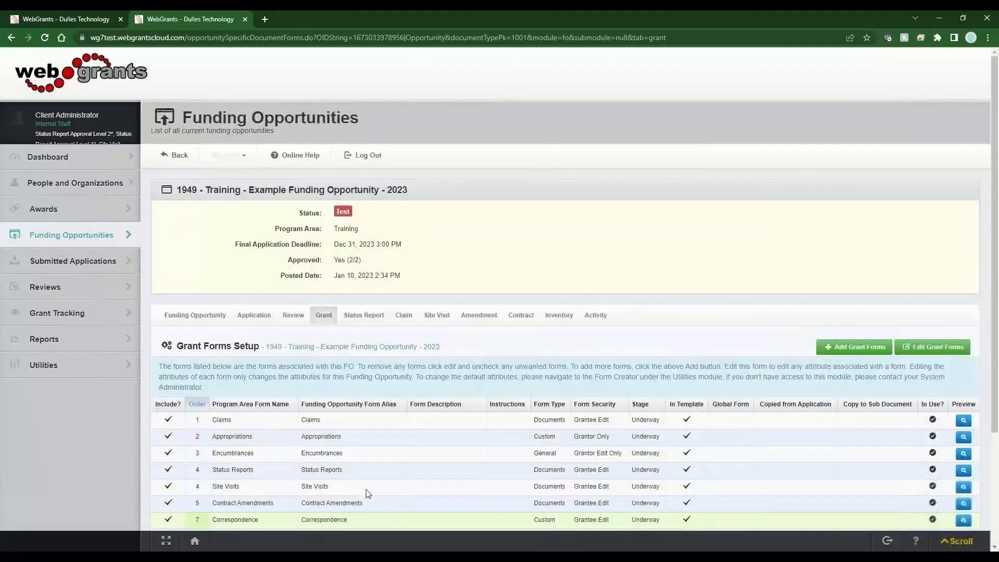
Exclude the Budget - Training form from the opportunity's grant forms, save, and check the list.
left_click(929, 354)
scroll(386, 355, "down", 8)
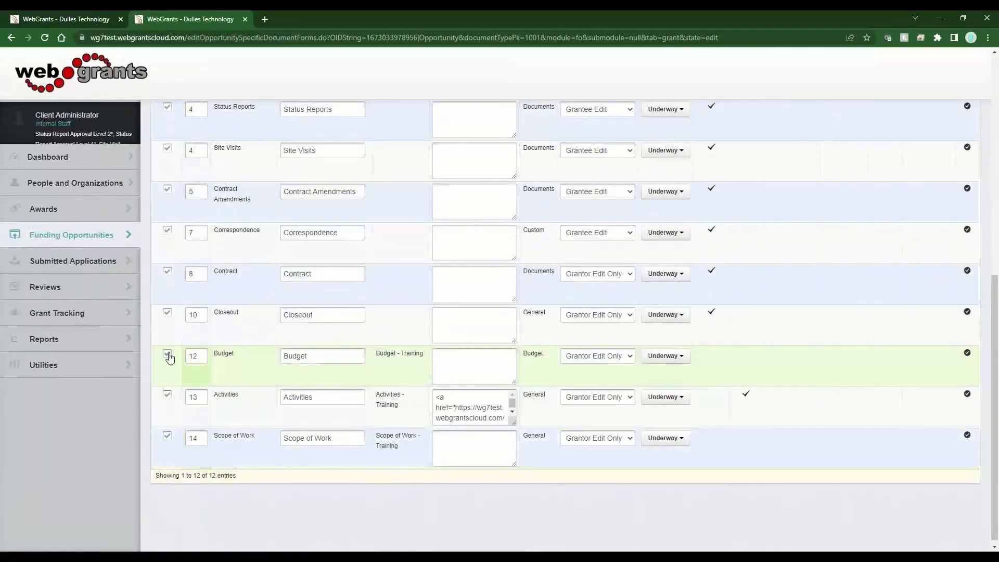
scroll(532, 355, "up", 8)
left_click(935, 317)
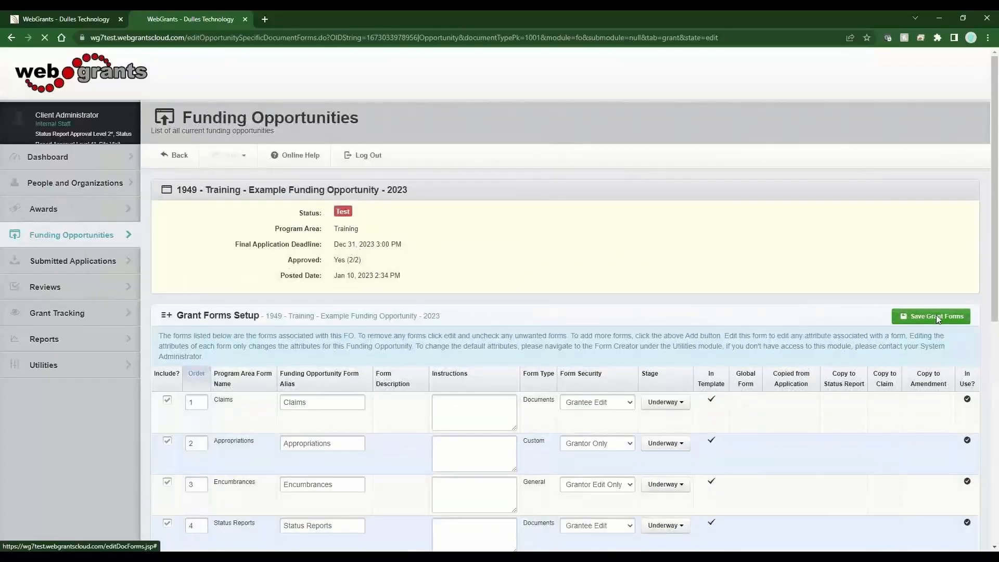
scroll(461, 366, "down", 3)
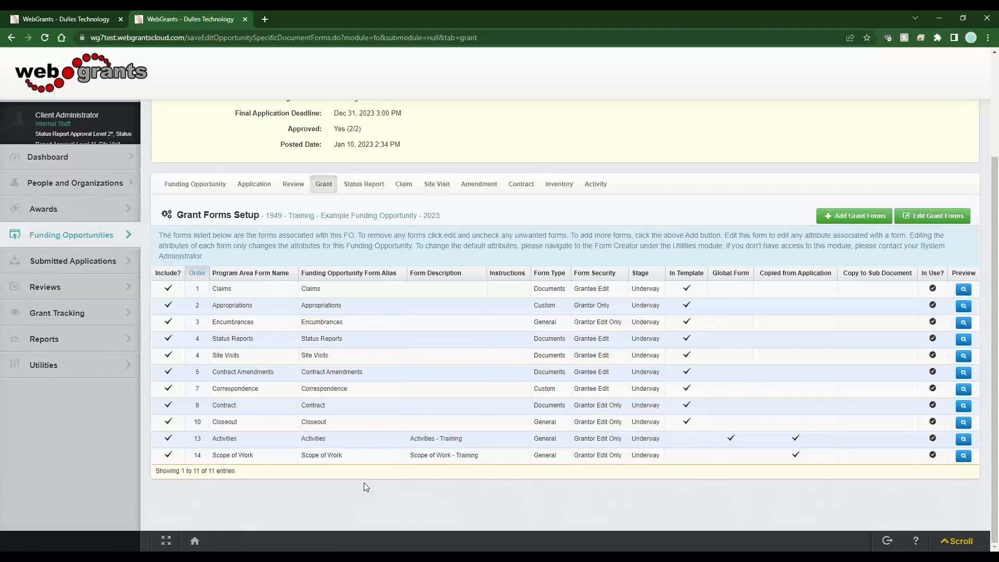
Check the Budget form's Copy to Grant setting and description among the opportunity's application forms, and return to the grant forms.
left_click(254, 183)
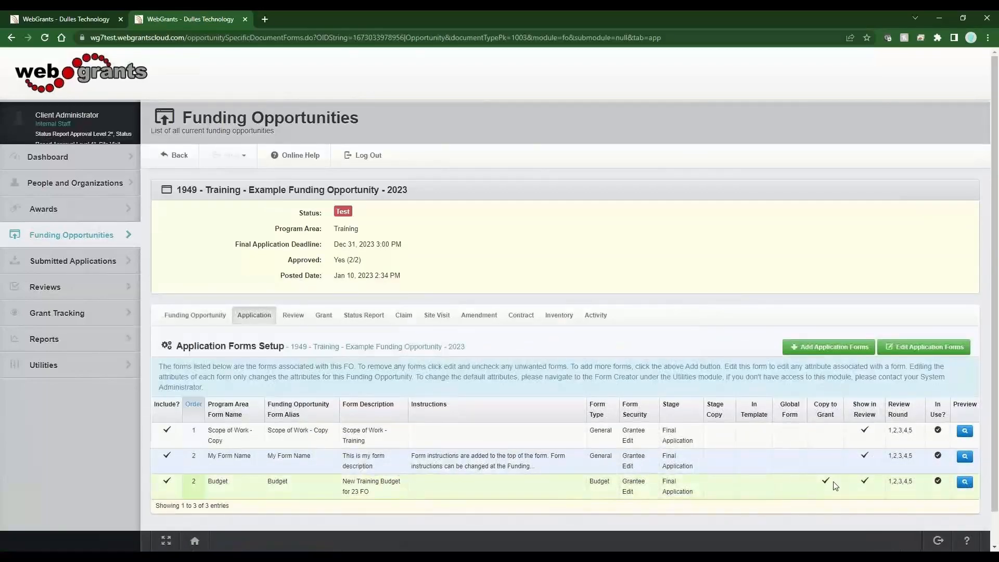
left_click_drag(820, 485, 344, 480)
left_click(354, 499)
right_click(345, 478)
left_click(357, 486)
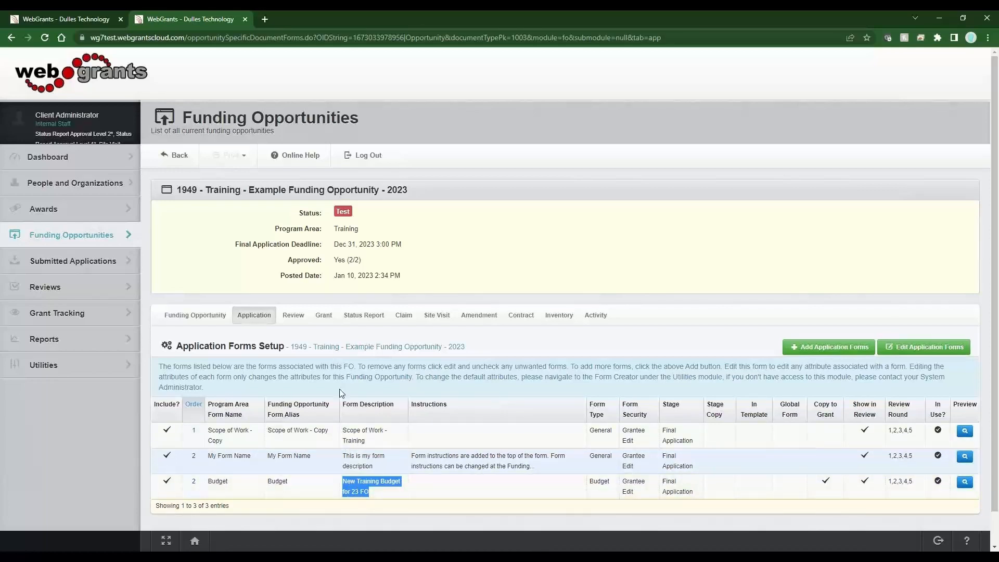
left_click(330, 318)
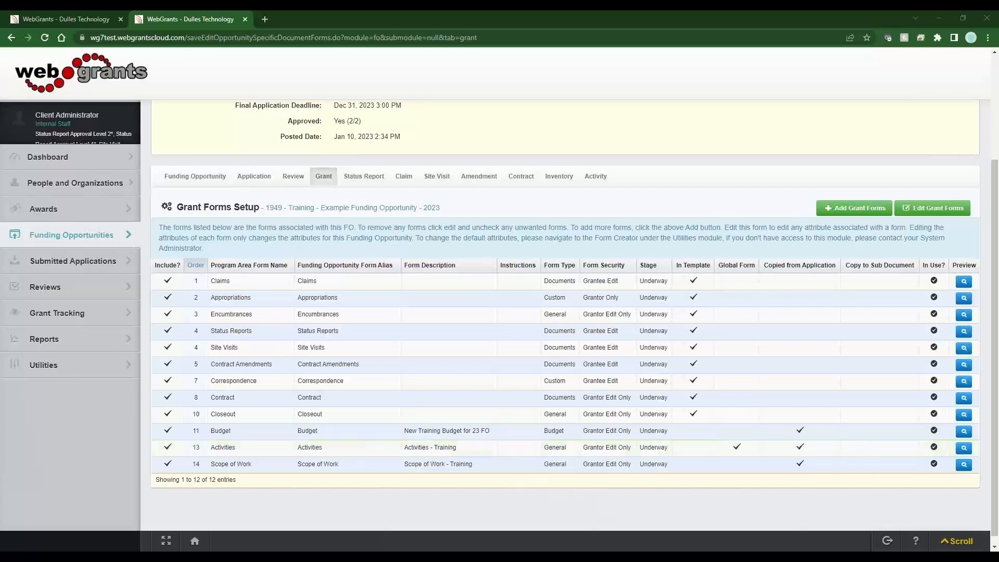
Award the DTPi Test Application - Always Test Your Forms! from the Final Approval list.
key("ctrl+shift+Tab")
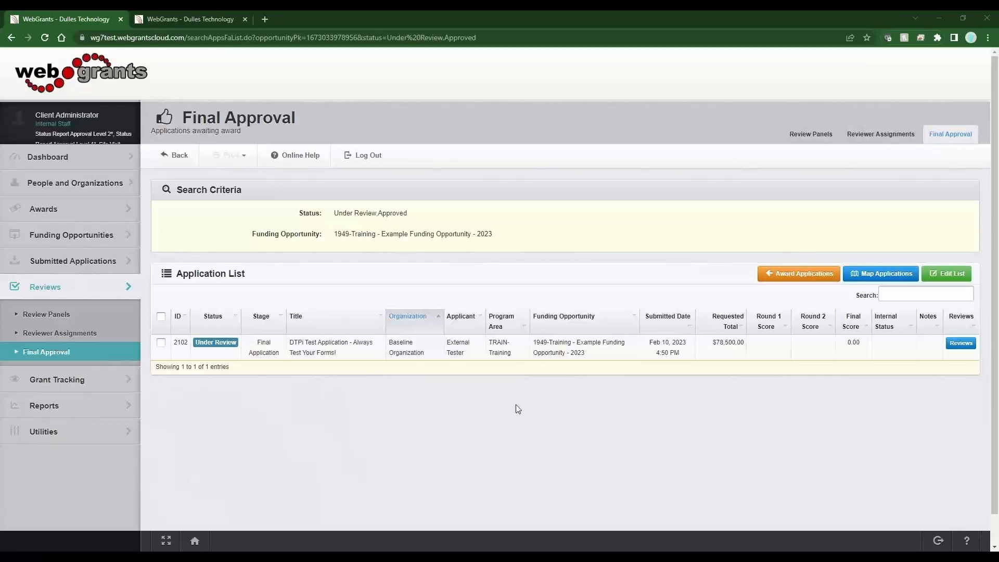
left_click(161, 345)
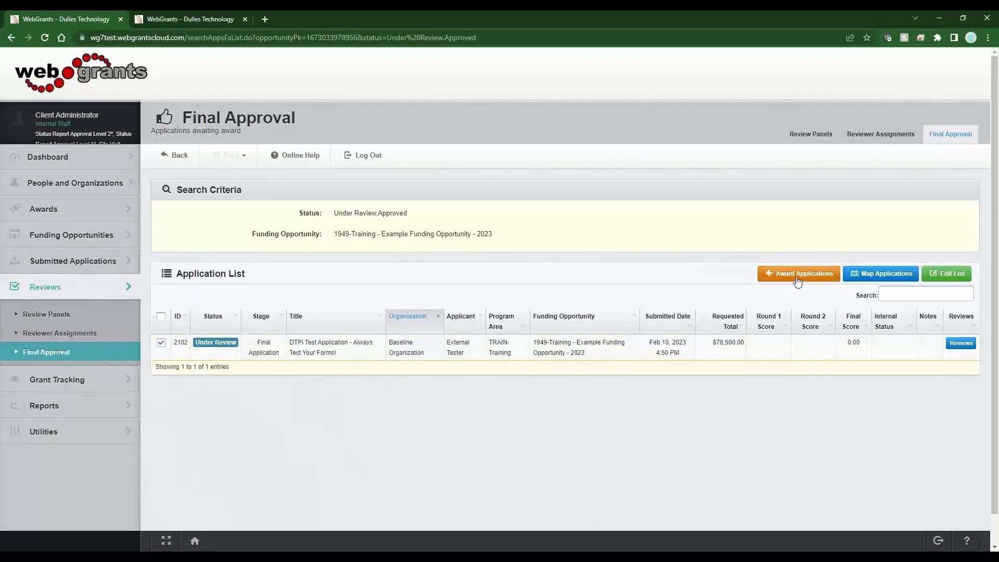
left_click(824, 276)
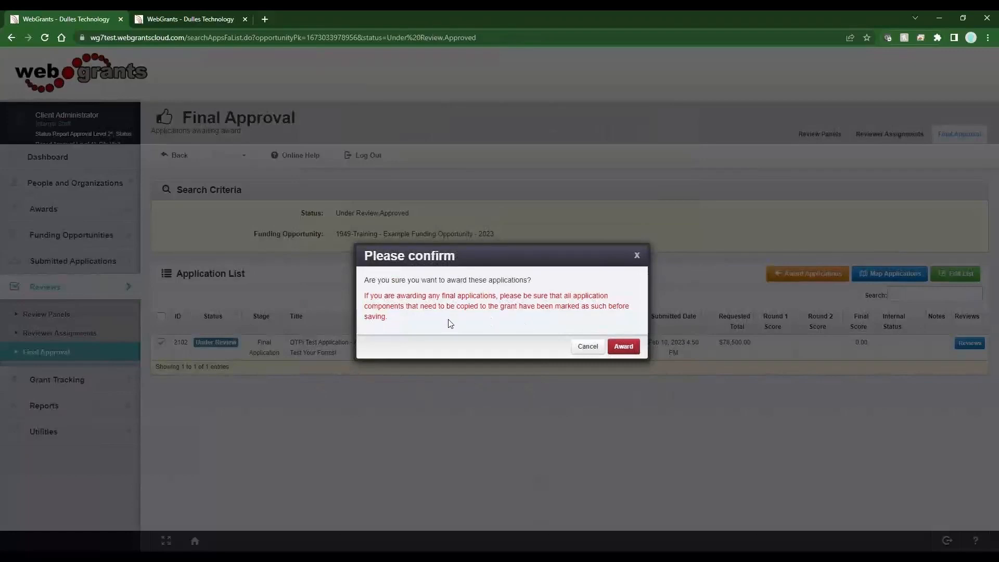
left_click_drag(457, 306, 520, 306)
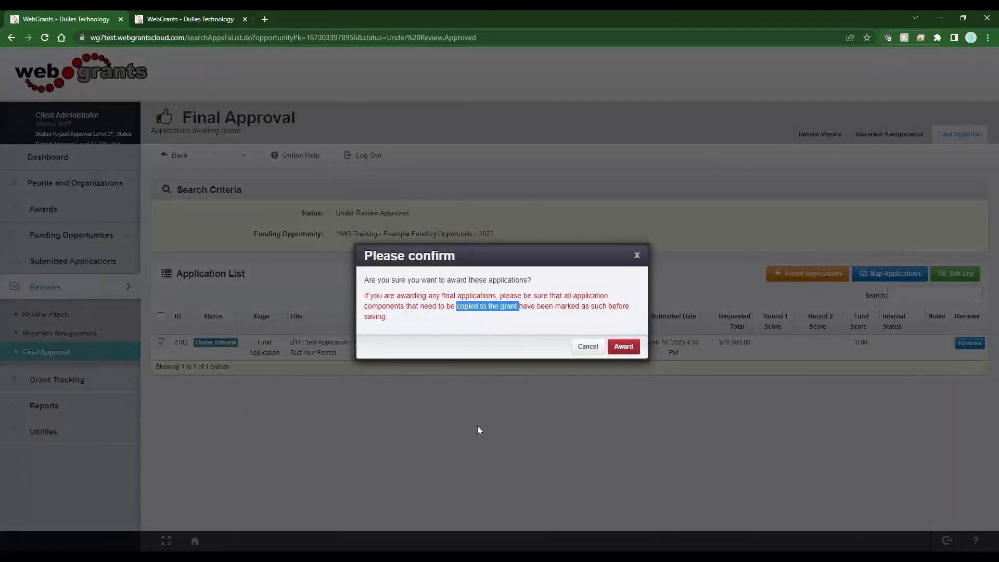
left_click(619, 347)
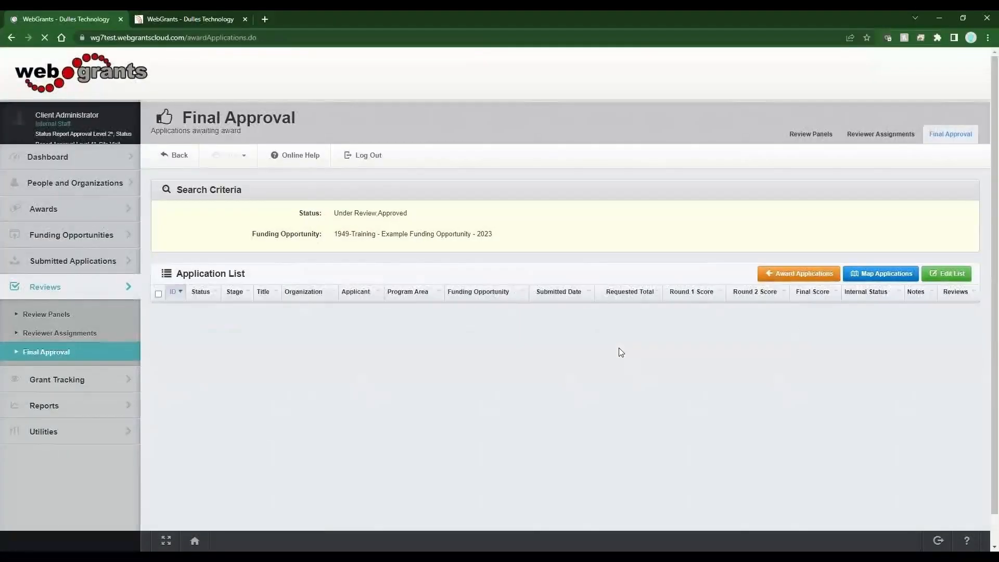
Search the grants for grant number 2102, open the awarded grant and look over its components.
left_click(47, 382)
type("21")
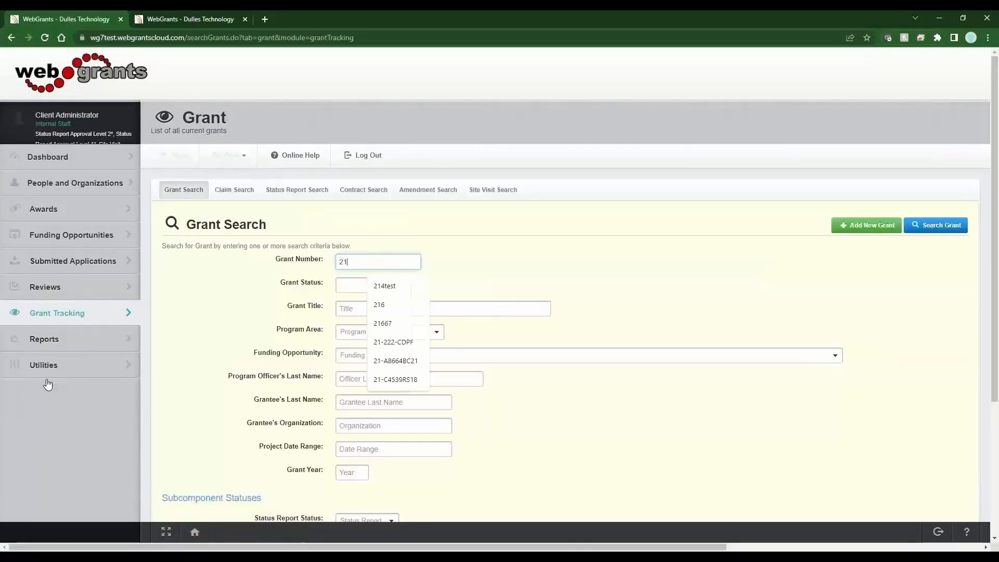
type("02")
key("Return")
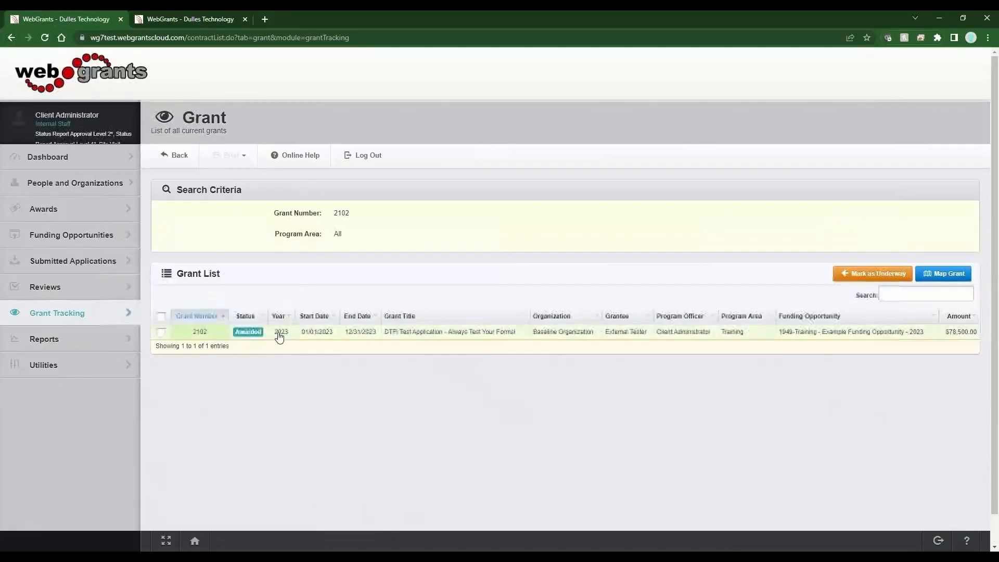
left_click(280, 336)
scroll(286, 335, "down", 3)
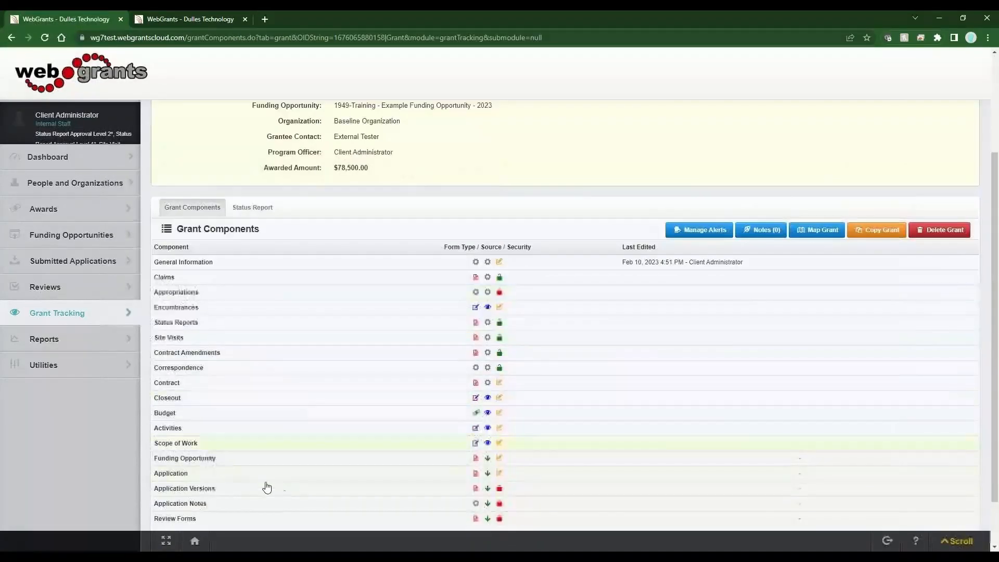
Examine the grant's Budget component, from Salaries and Fringe Expenditures through Equipment and Budget Justification to Totals.
left_click(243, 418)
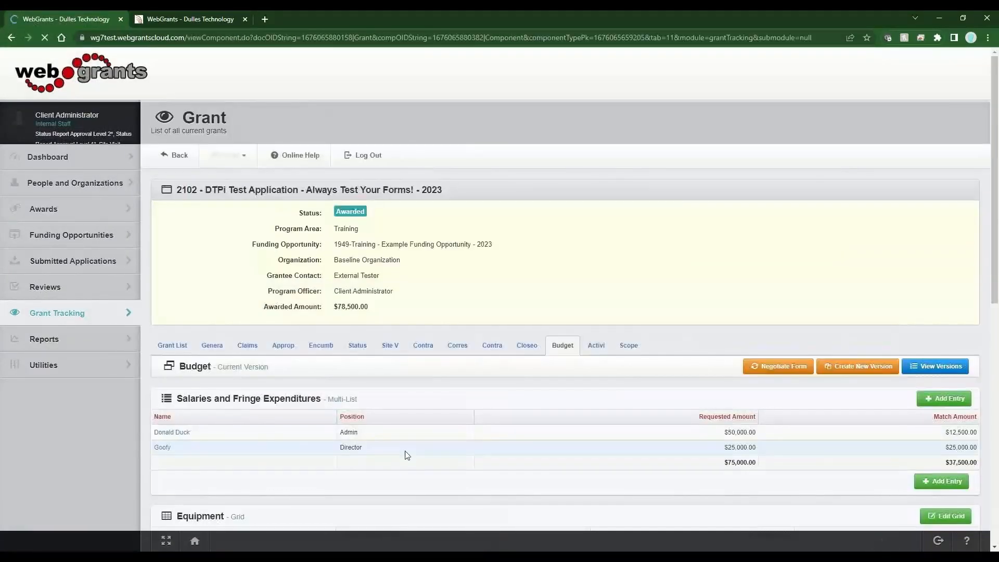
left_click_drag(208, 403, 384, 403)
scroll(401, 477, "down", 3)
scroll(432, 419, "down", 6)
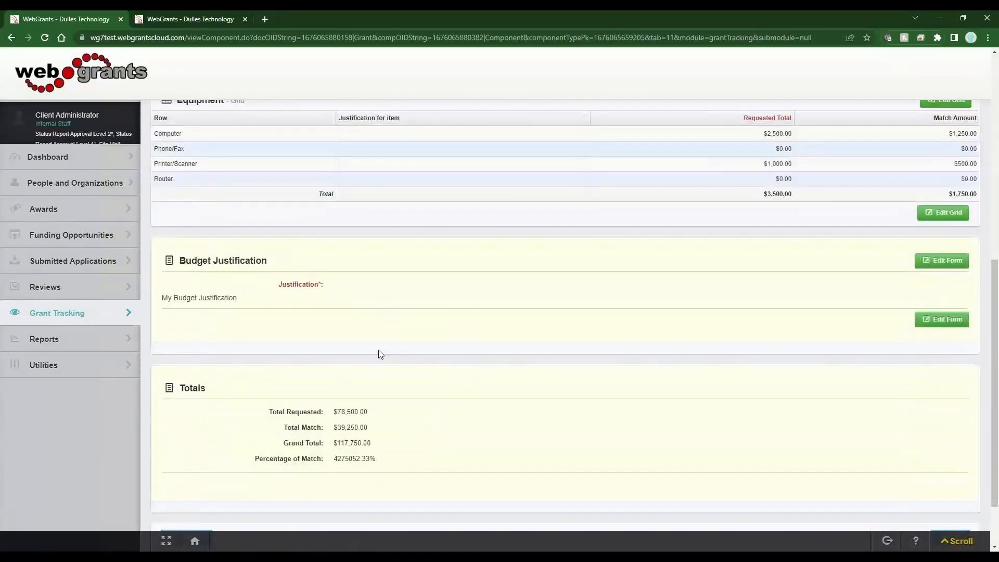
scroll(404, 377, "down", 2)
scroll(401, 423, "up", 3)
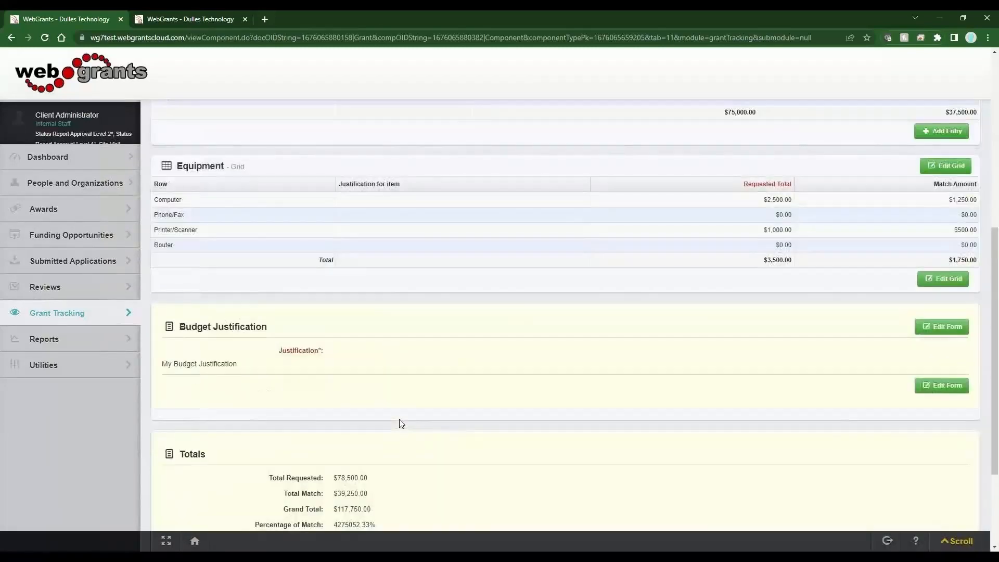
scroll(400, 421, "down", 3)
scroll(399, 421, "up", 10)
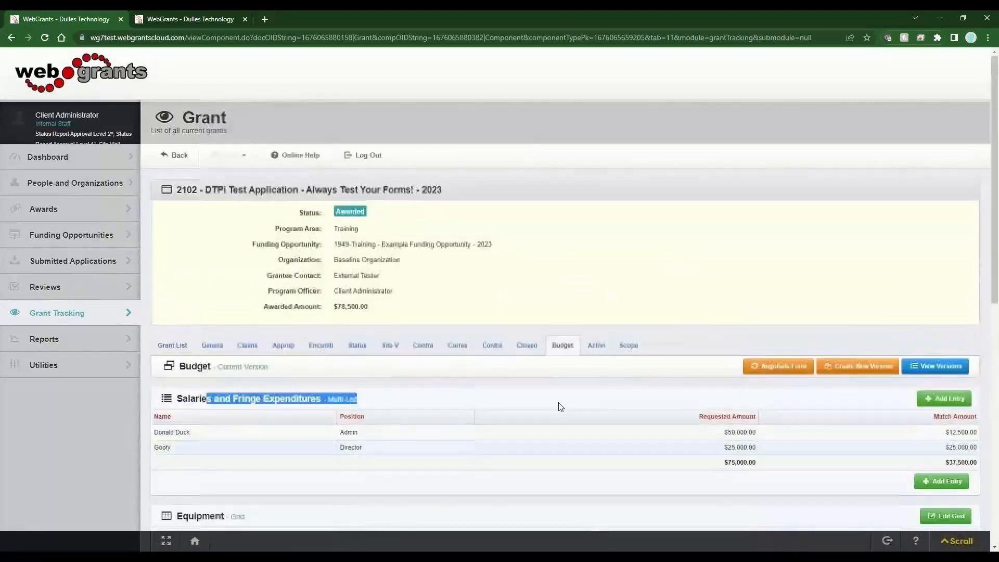
Set the grant's status to Underway in its General Information and save.
left_click(171, 346)
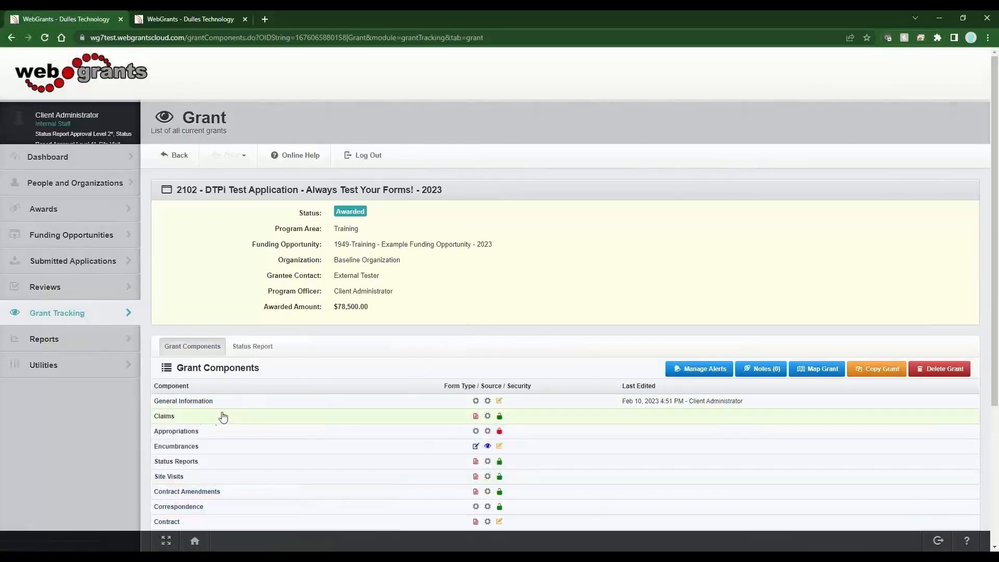
left_click_drag(389, 275, 333, 275)
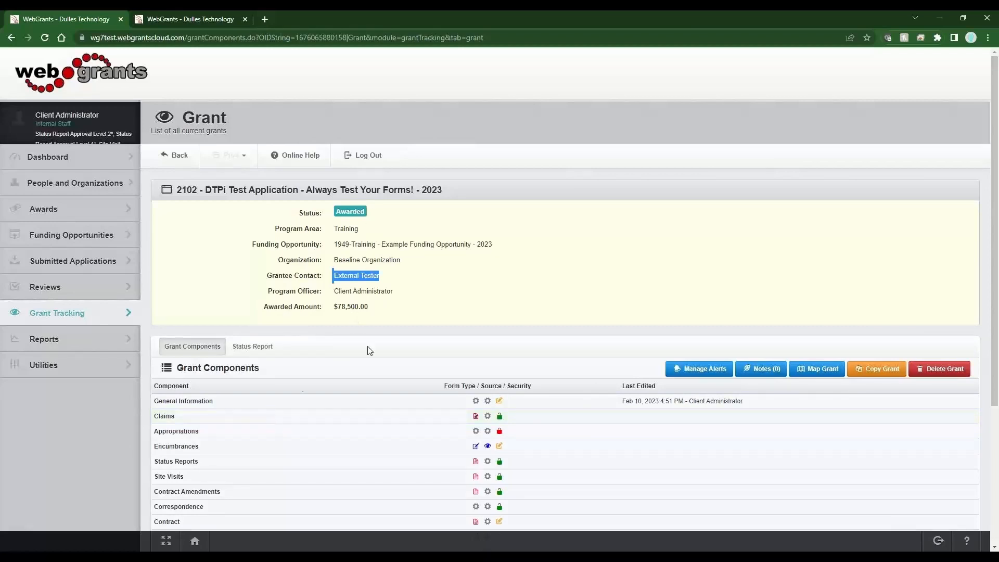
left_click(212, 401)
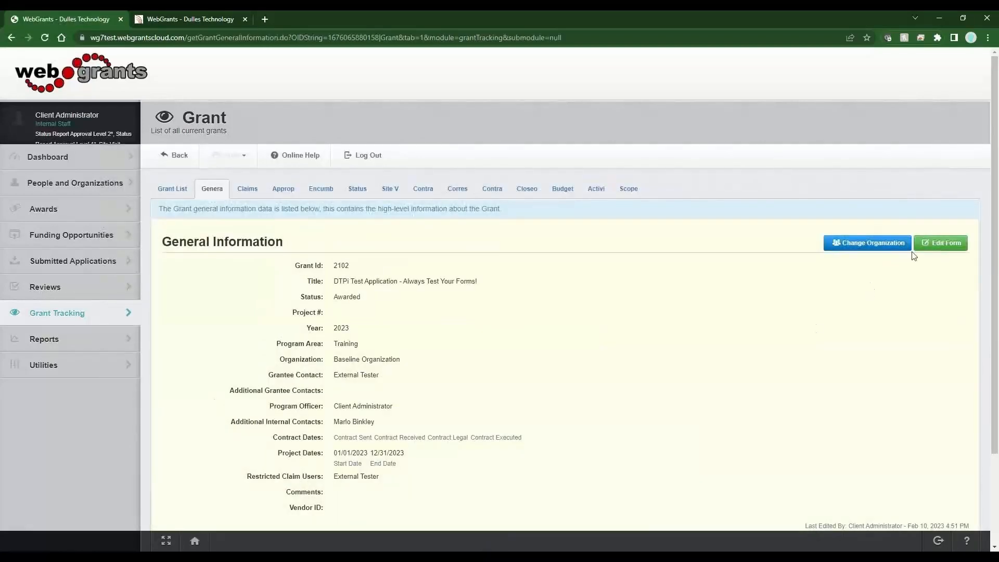
left_click(916, 248)
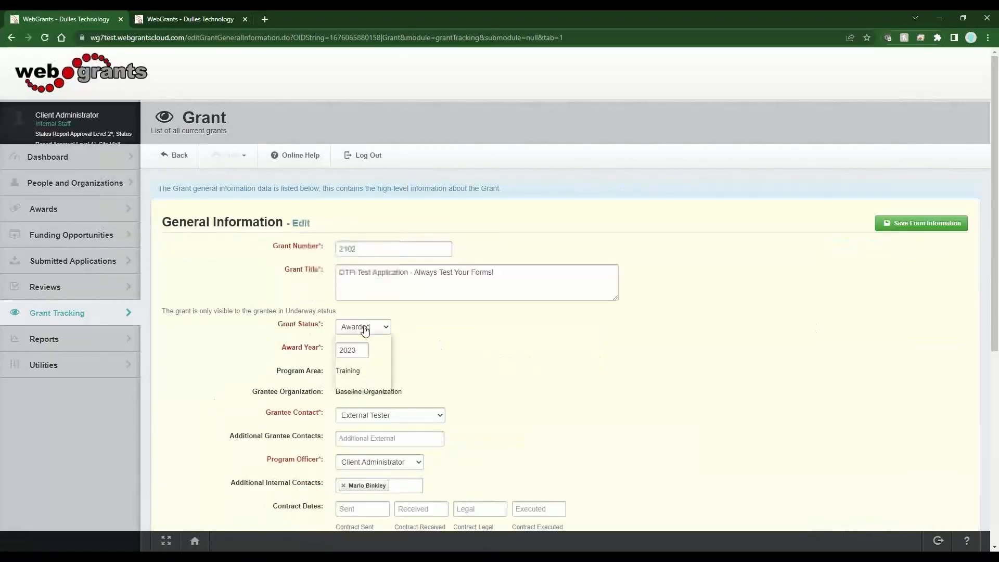
left_click(359, 350)
left_click(915, 224)
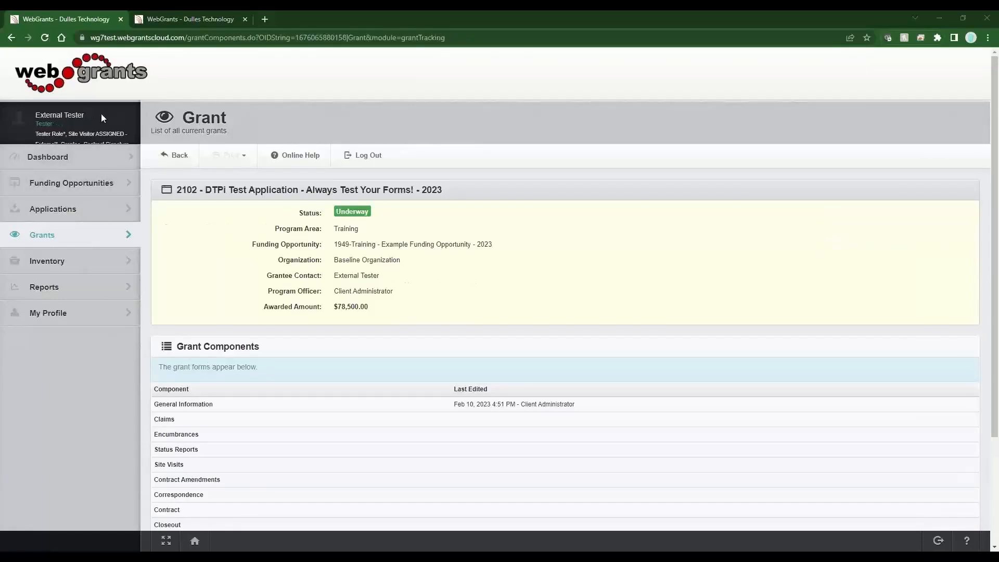
As the grantee, open the grant's Budget component and examine the Salaries and Fringe Expenditures, Equipment and Budget Justification sections.
left_click_drag(101, 113, 31, 114)
left_click(131, 108)
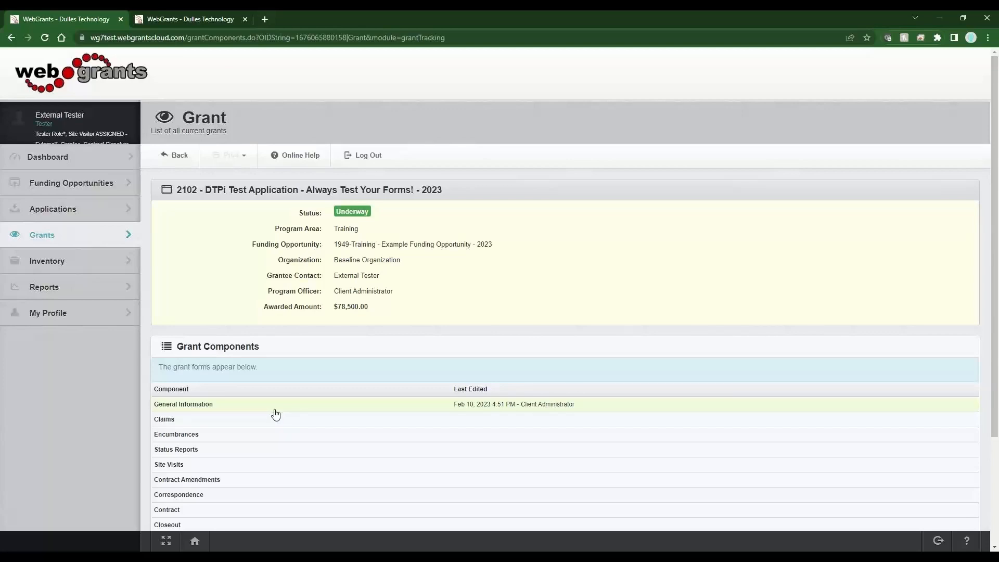
scroll(276, 414, "down", 3)
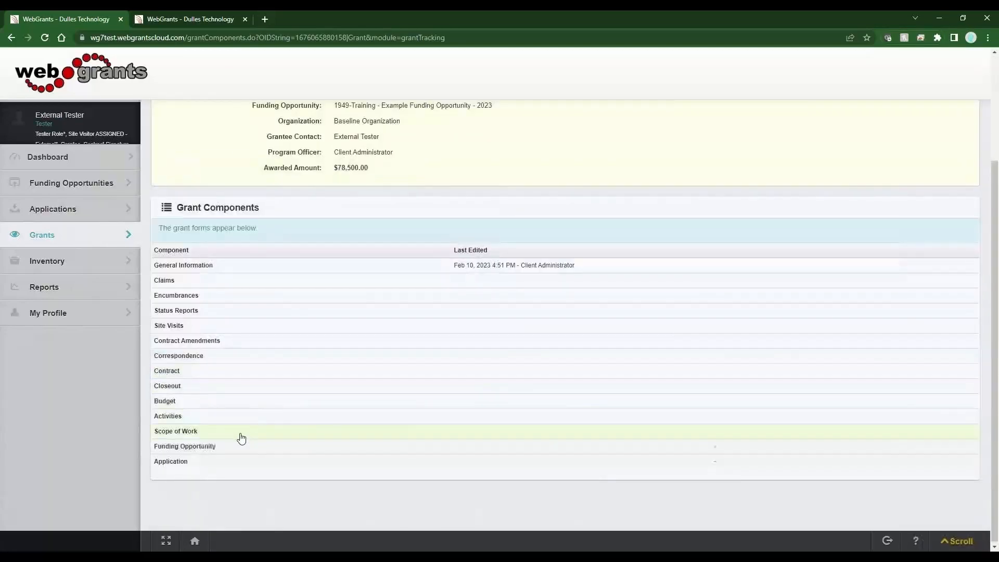
left_click(225, 409)
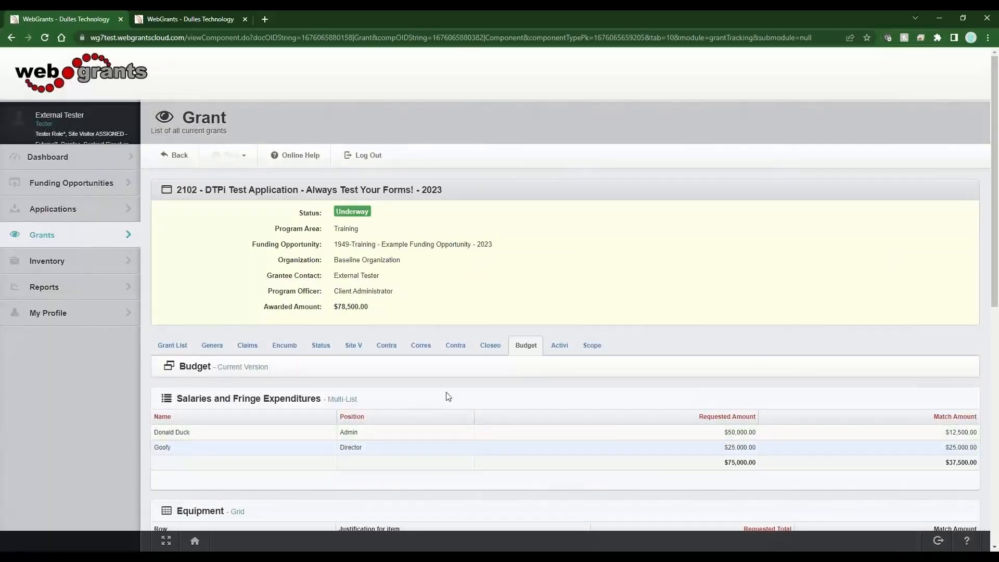
scroll(324, 396, "down", 5)
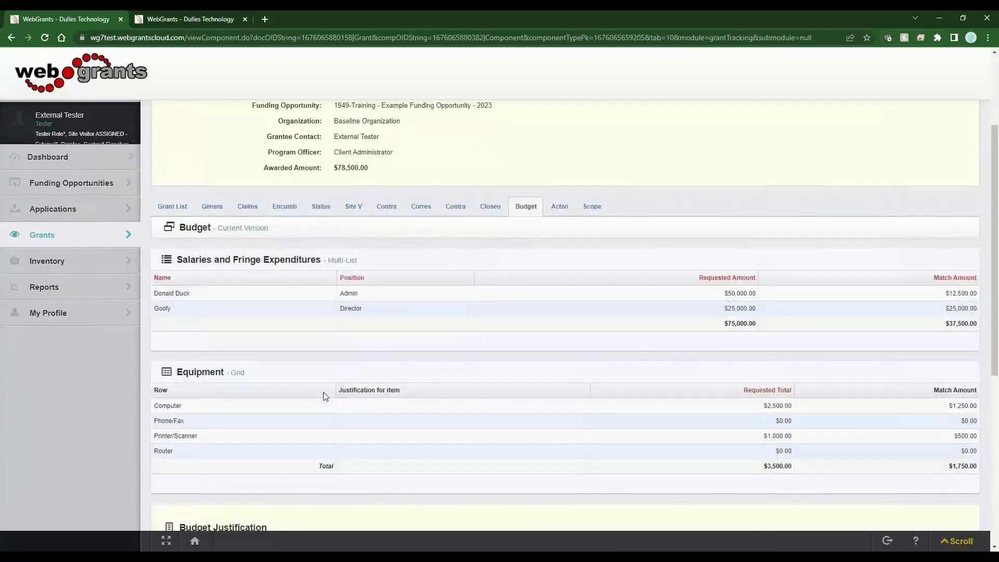
scroll(323, 397, "up", 4)
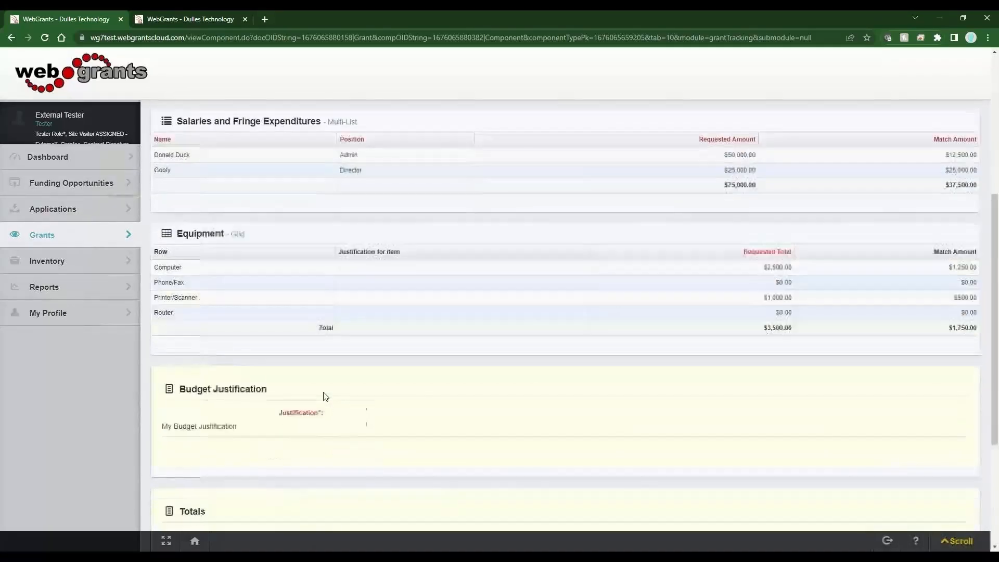
left_click_drag(268, 258, 206, 259)
left_click_drag(215, 372, 182, 371)
left_click(258, 257)
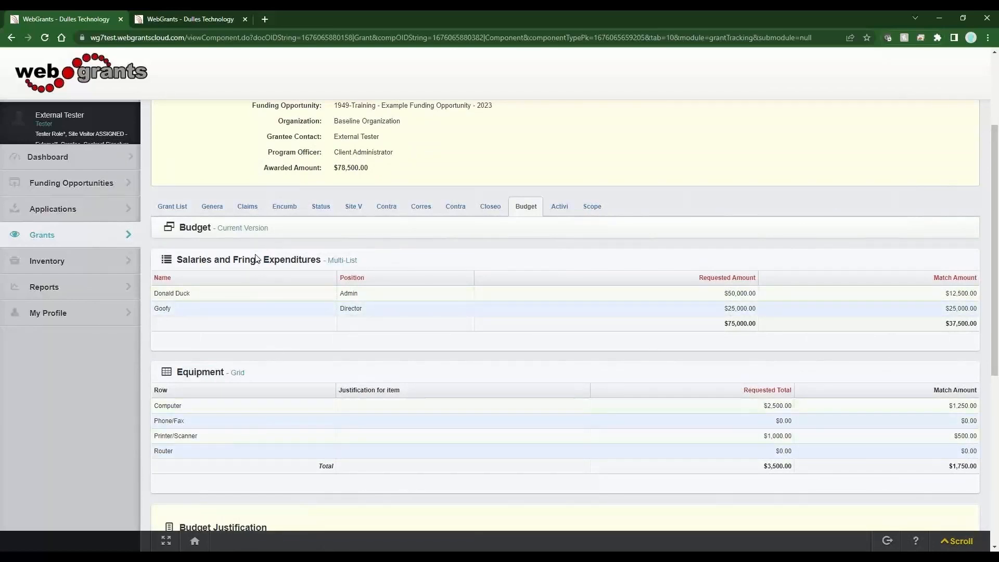
Add a claim of type Reimbursement to the grant, with Final Request set to No, and save its General Information.
left_click(247, 207)
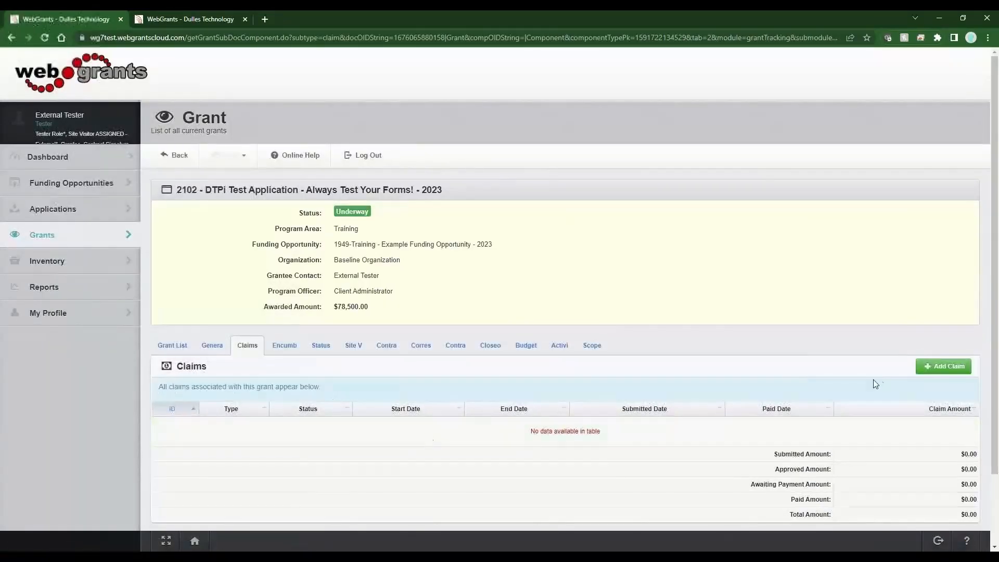
left_click(958, 368)
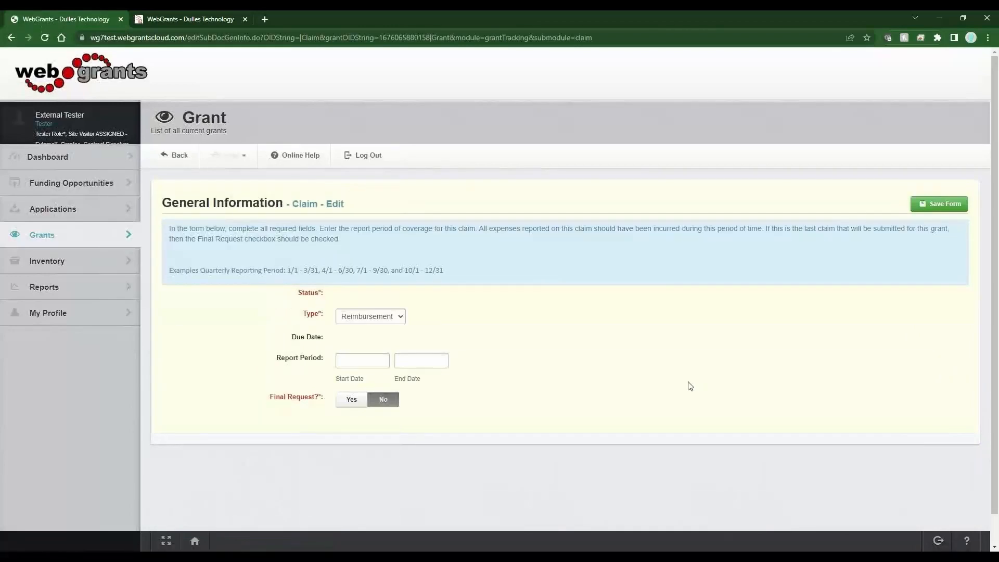
left_click(927, 210)
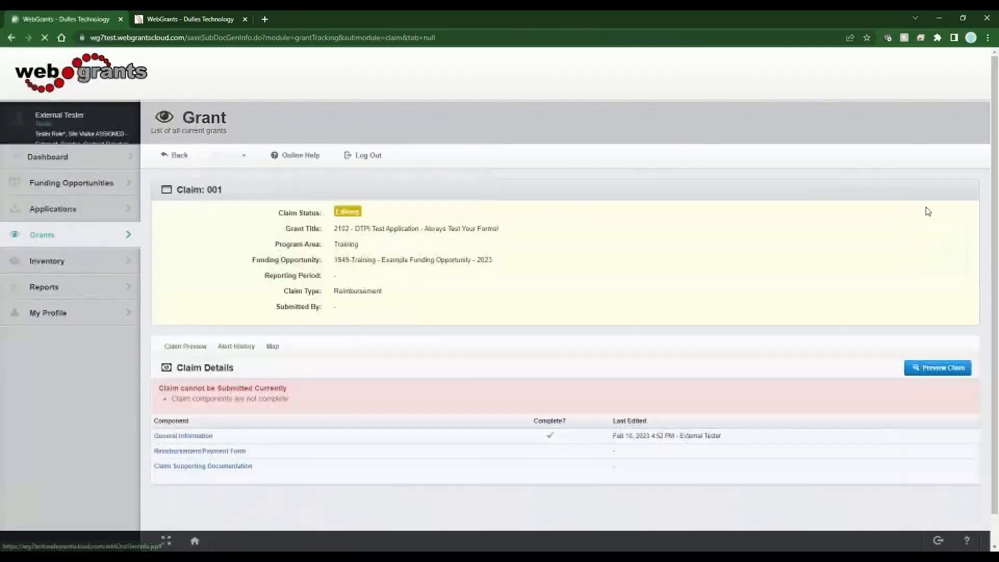
Open the claim's Reimbursement/Payment Form for editing and review the columns from Contract Match to Match Percentage.
left_click(181, 457)
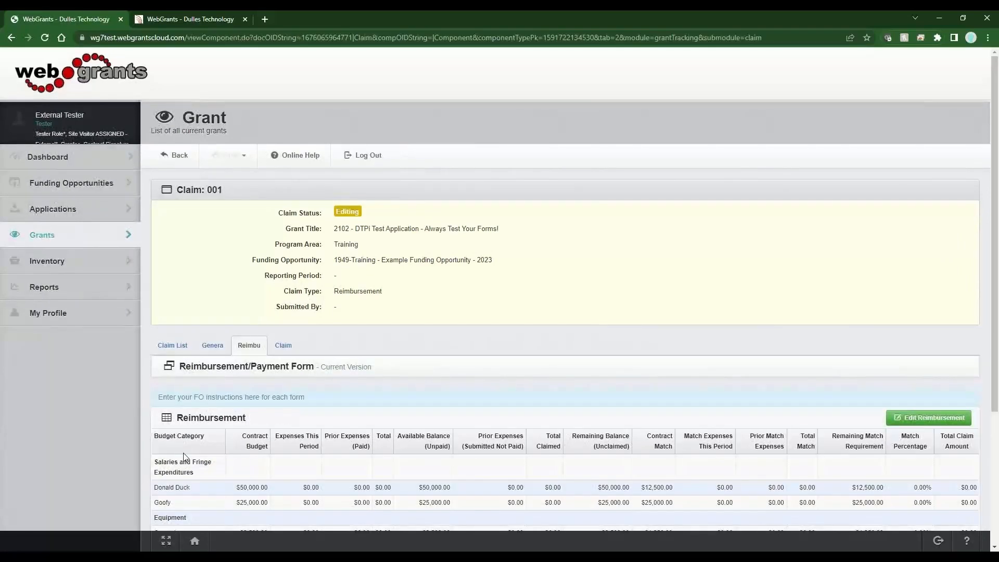
scroll(245, 451, "down", 3)
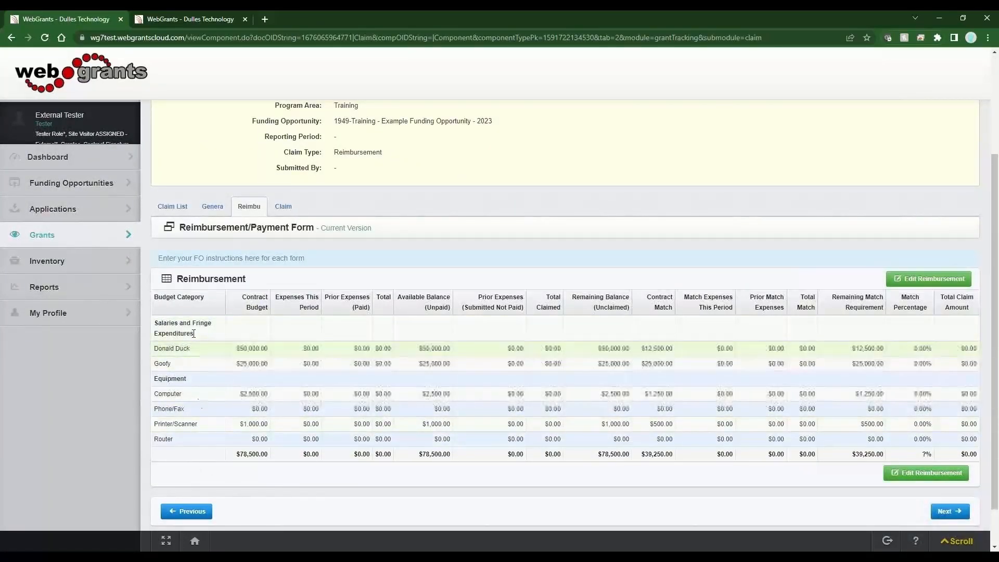
left_click(931, 279)
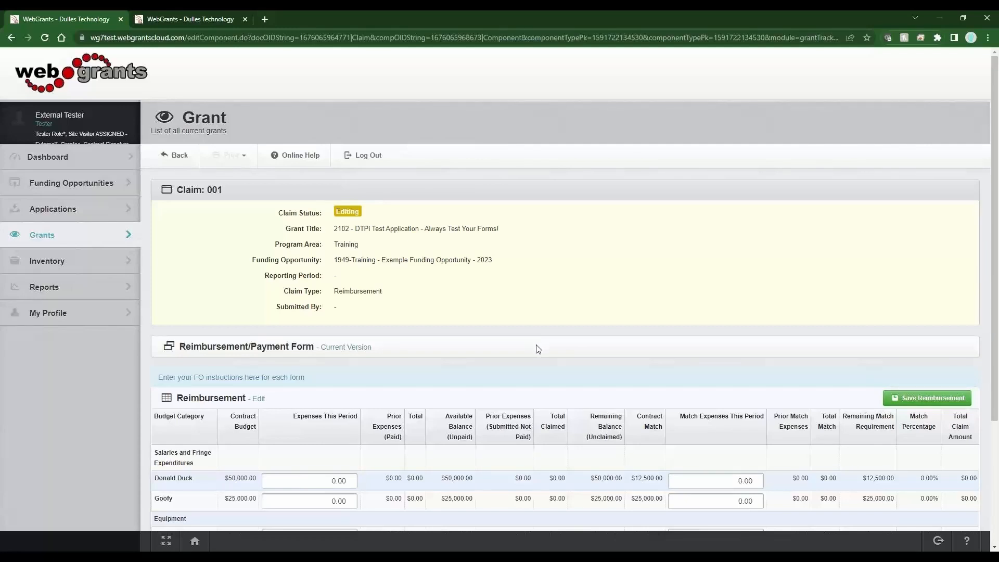
scroll(517, 359, "down", 3)
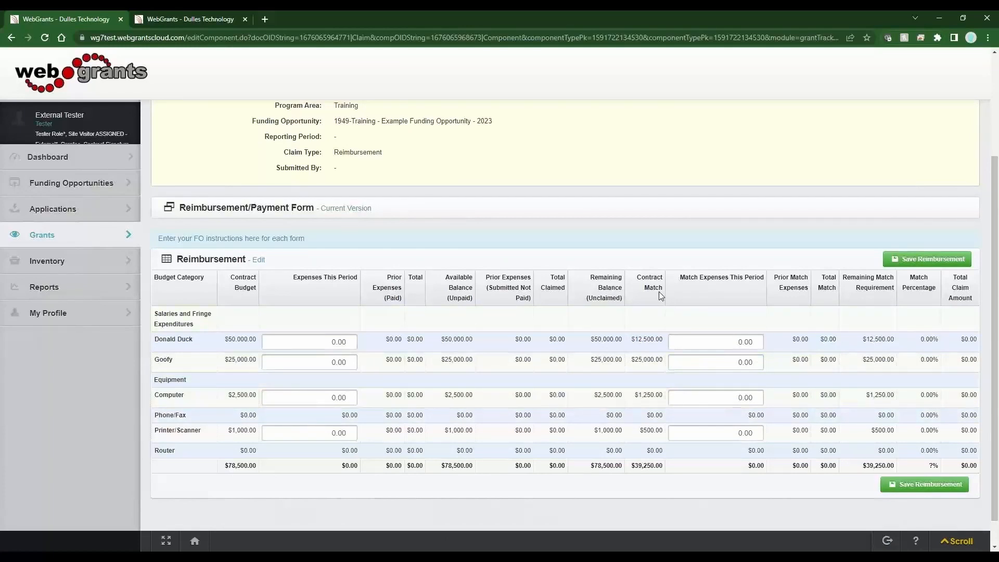
left_click_drag(634, 277, 854, 289)
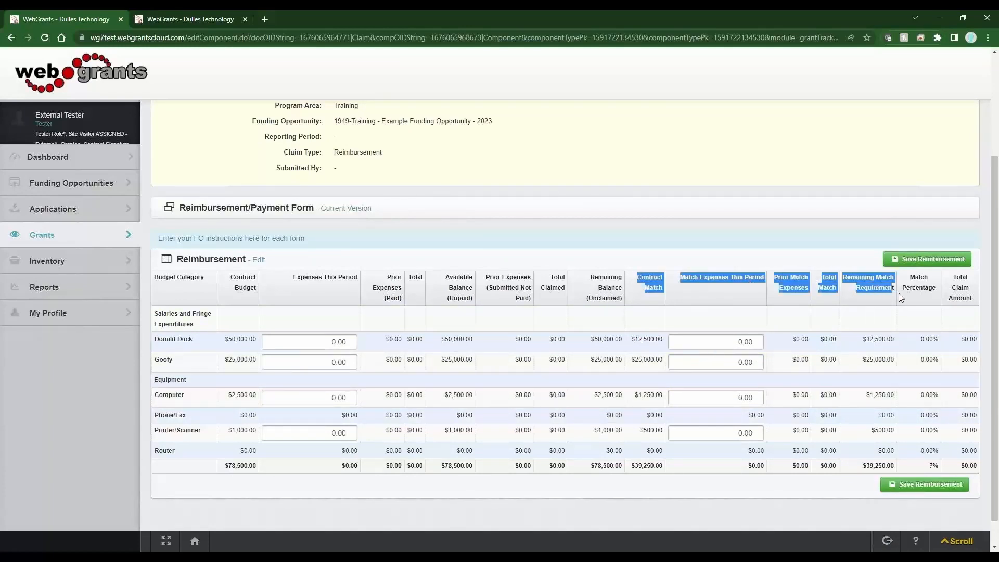
left_click_drag(931, 292, 937, 294)
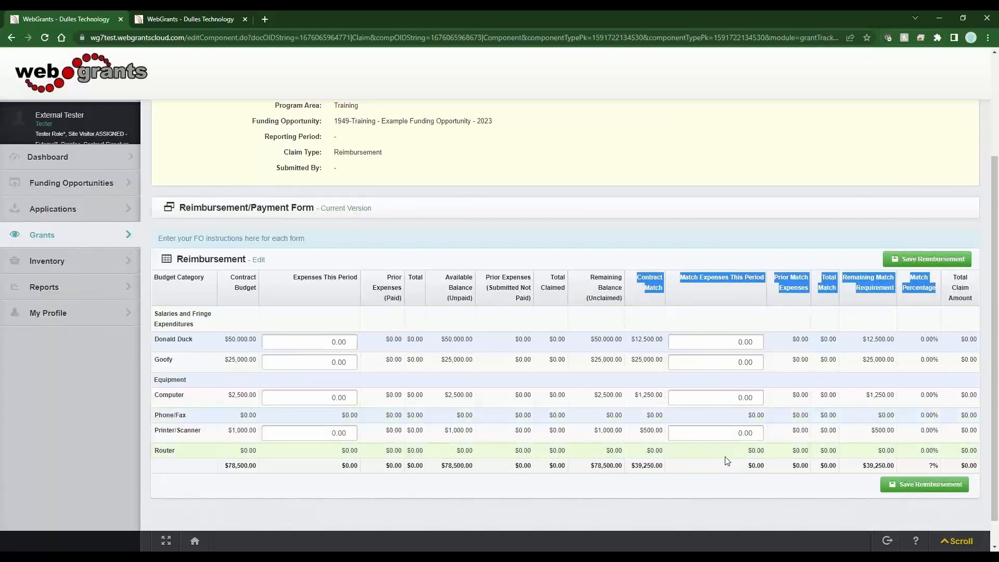
Compare the individual salary and equipment rows in the Reimbursement table, including the Contract Budget amounts for Phone/Fax and Router.
left_click(163, 341)
double_click(163, 341)
double_click(163, 359)
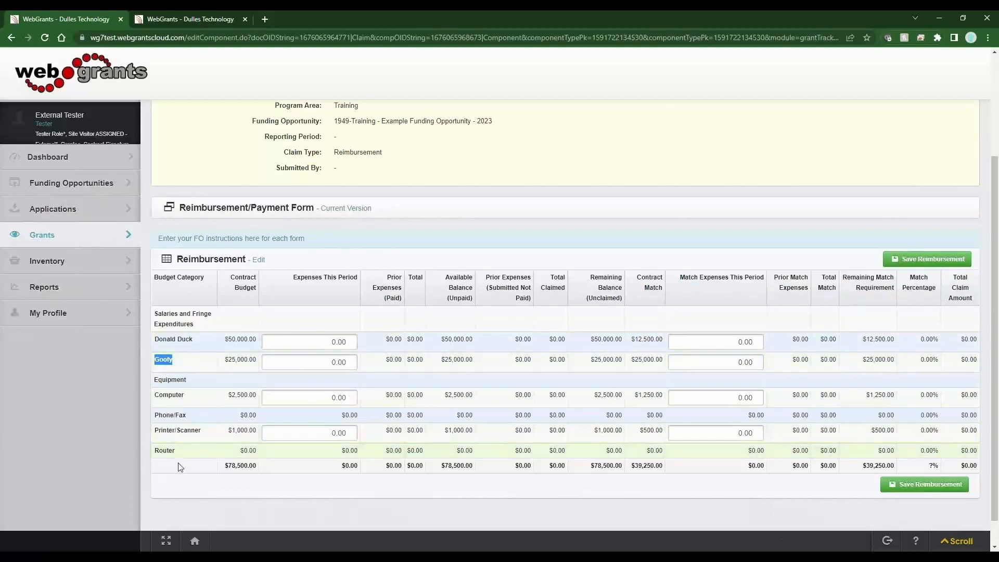
left_click(168, 360)
left_click_drag(163, 339, 190, 342)
left_click_drag(162, 360, 179, 362)
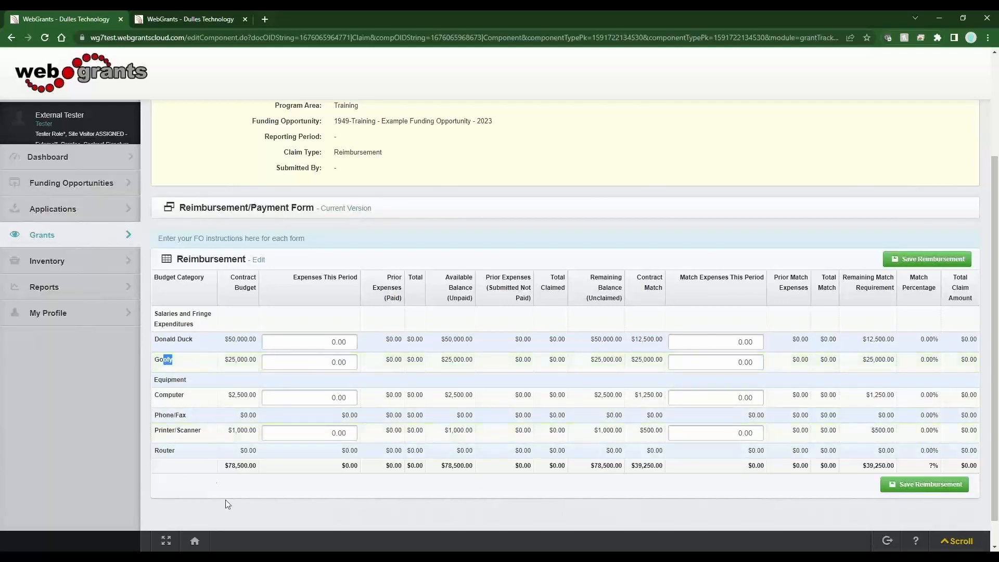
left_click(202, 496)
left_click_drag(168, 395, 170, 448)
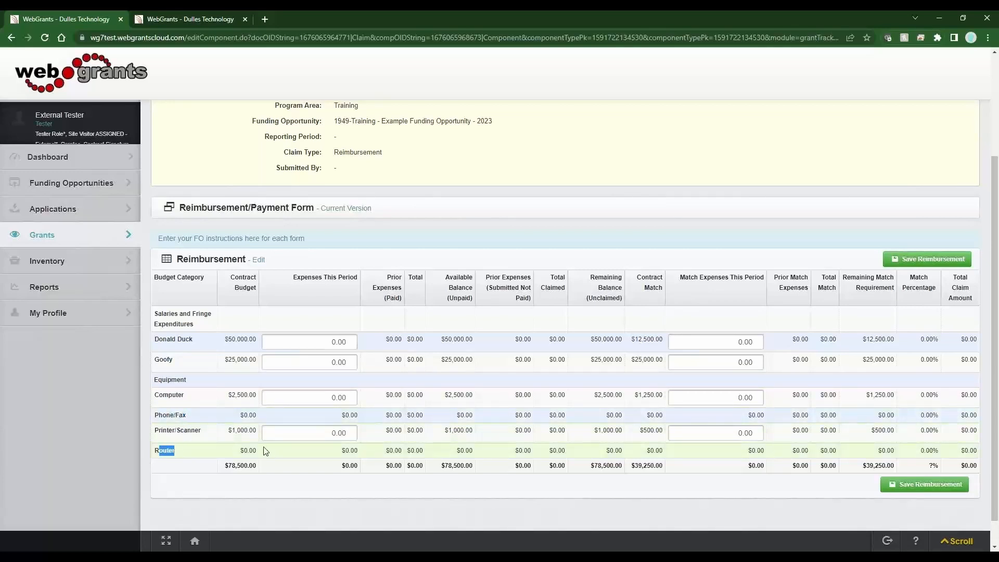
left_click_drag(257, 415, 236, 416)
left_click_drag(258, 451, 243, 453)
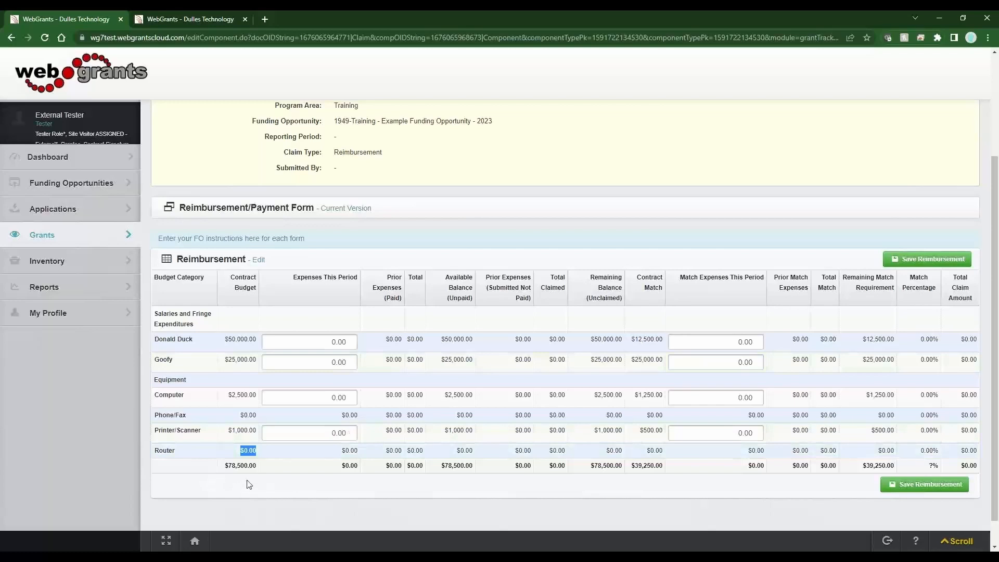
Examine how the Salaries and Fringe Expenditures and Equipment headings group their line items in the Reimbursement table.
left_click_drag(200, 328, 157, 319)
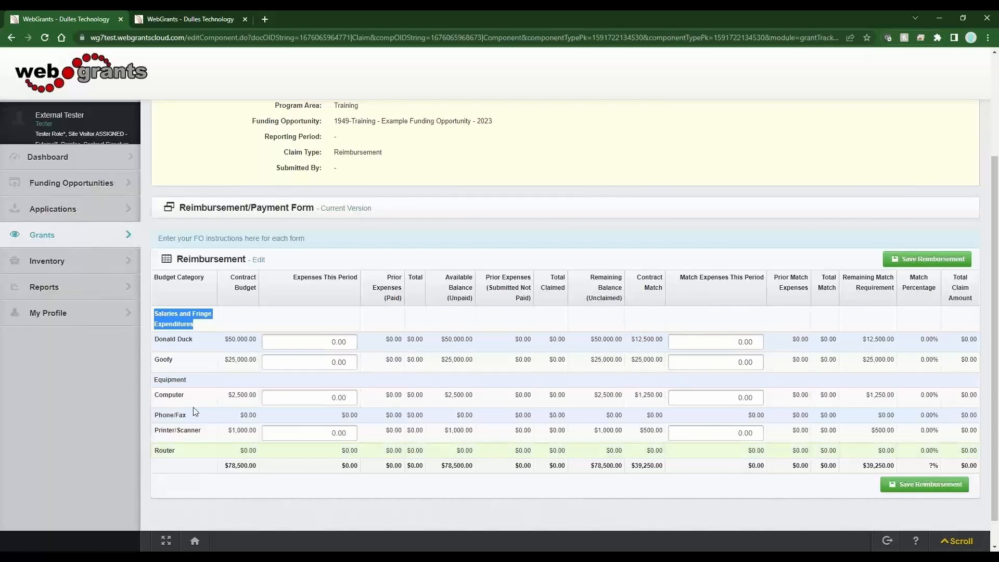
left_click_drag(188, 380, 157, 384)
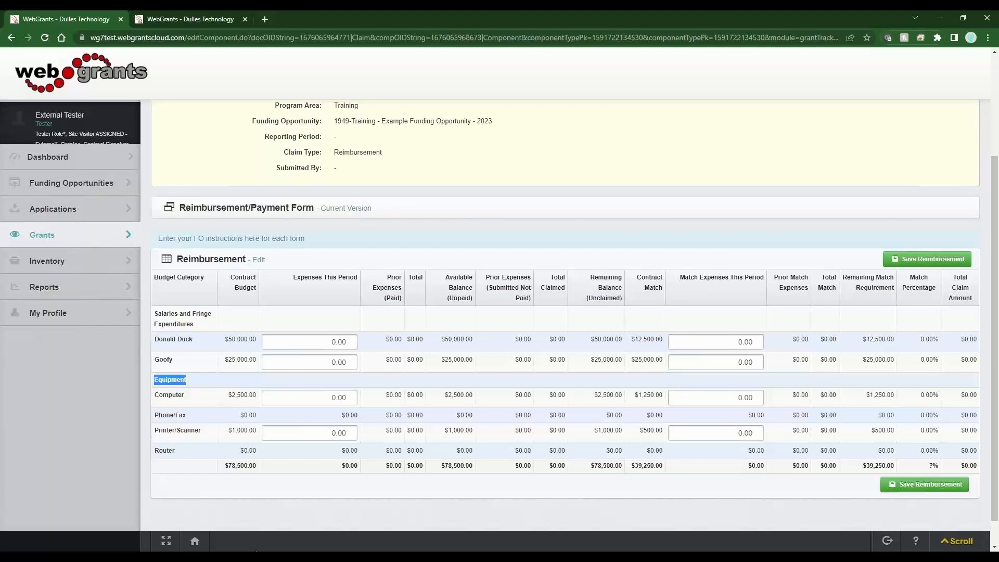
left_click_drag(186, 396, 162, 452)
left_click(201, 498)
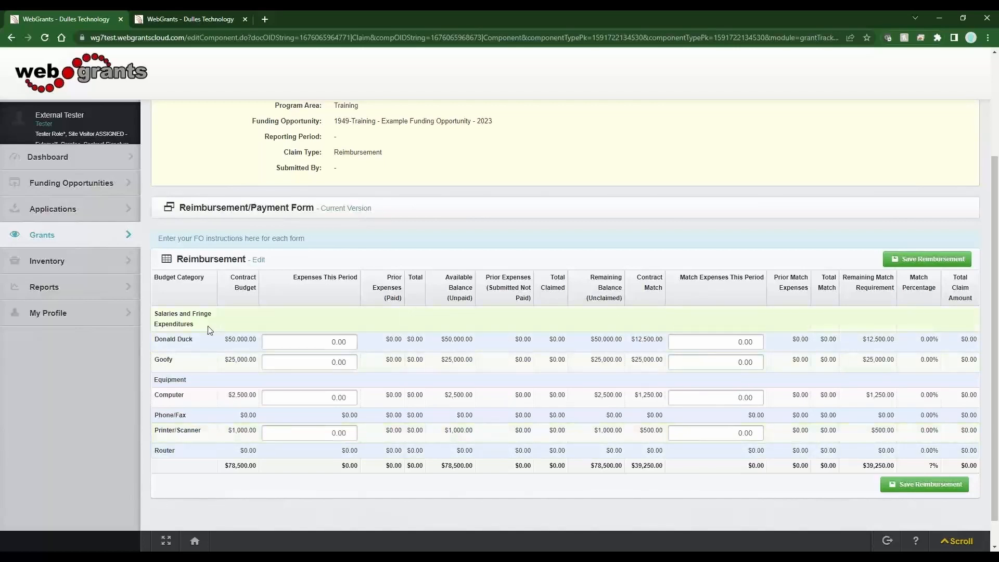
left_click_drag(205, 326, 167, 315)
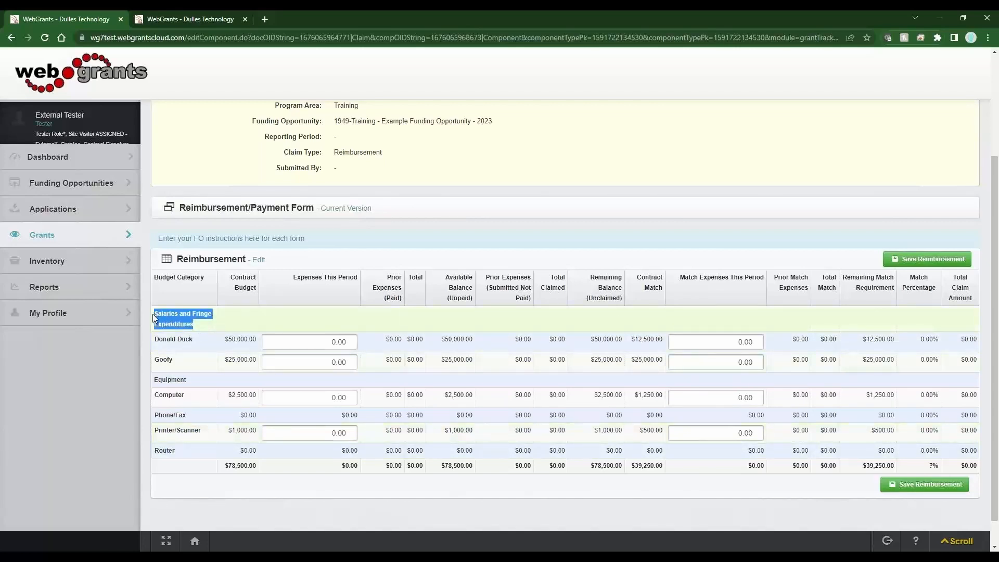
left_click_drag(186, 380, 182, 468)
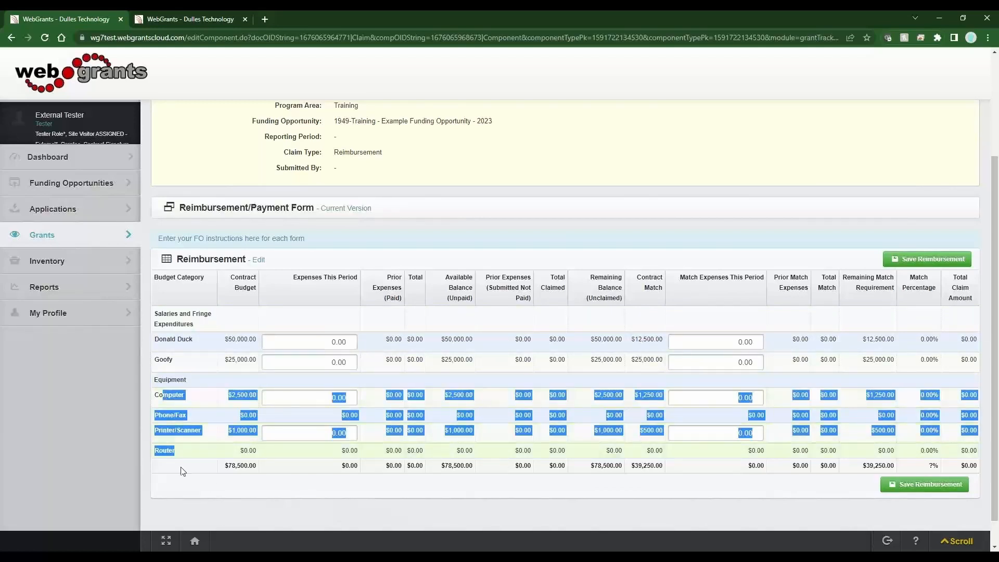
left_click(191, 495)
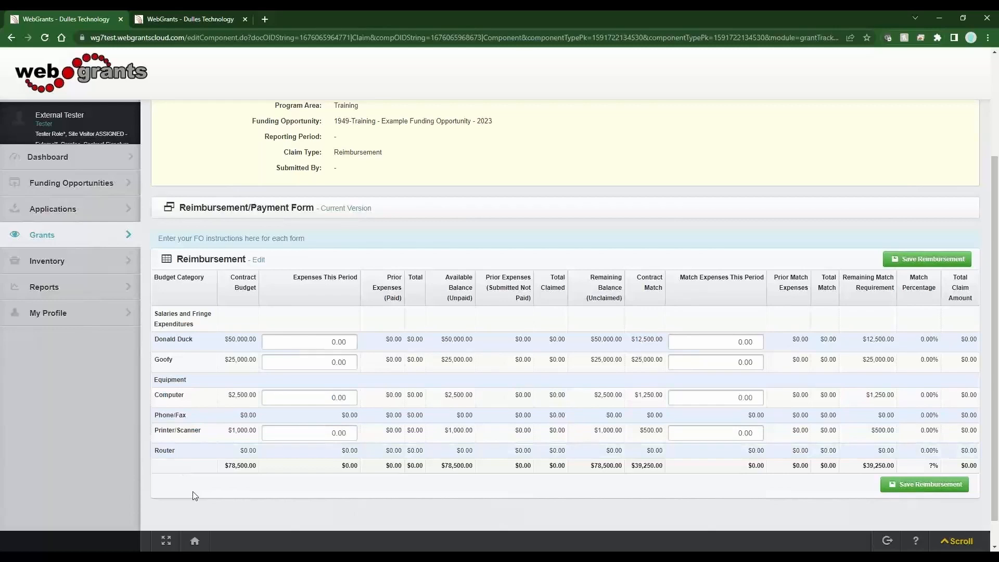
left_click_drag(171, 364, 162, 313)
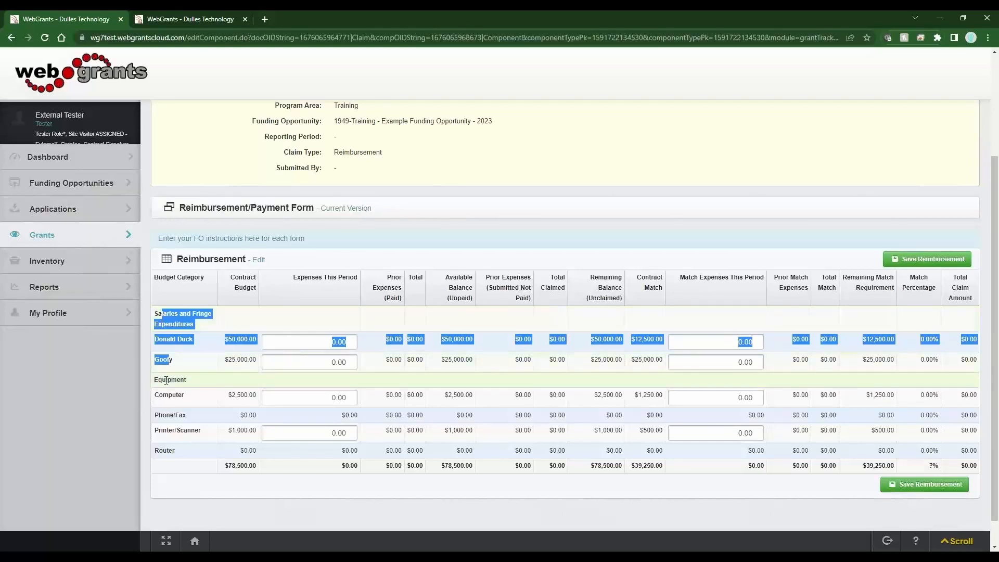
left_click_drag(189, 380, 154, 381)
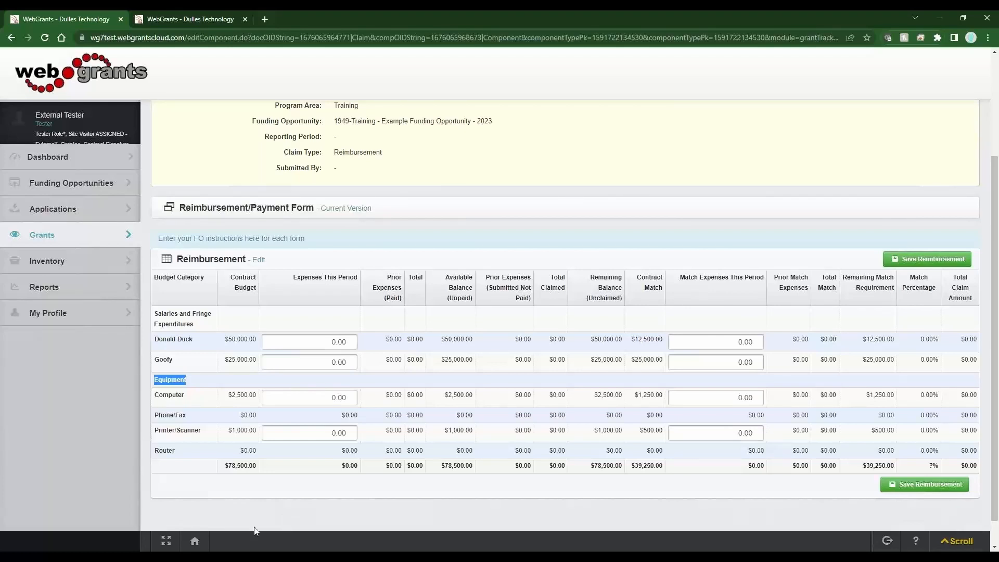
left_click_drag(202, 326, 155, 314)
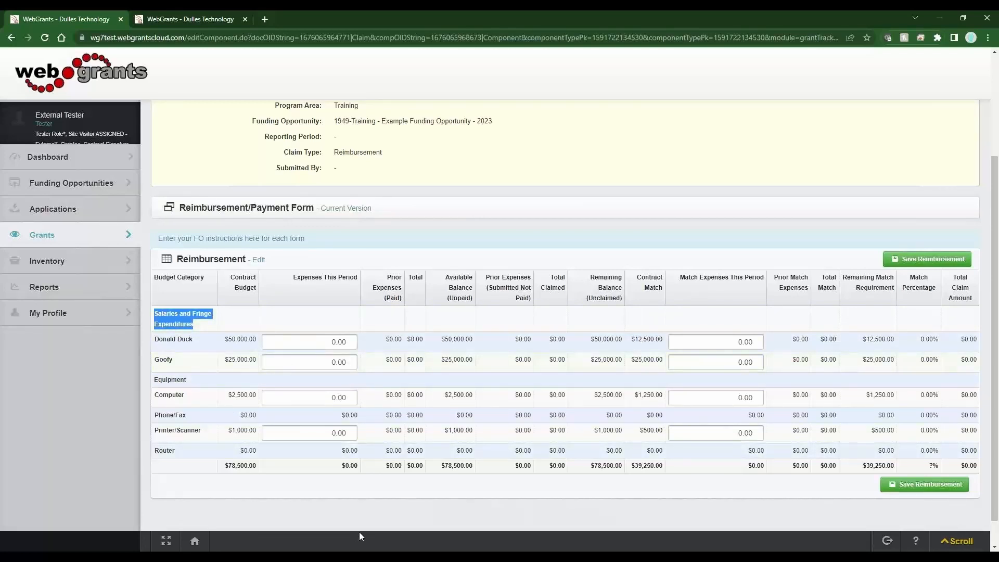
left_click(367, 260)
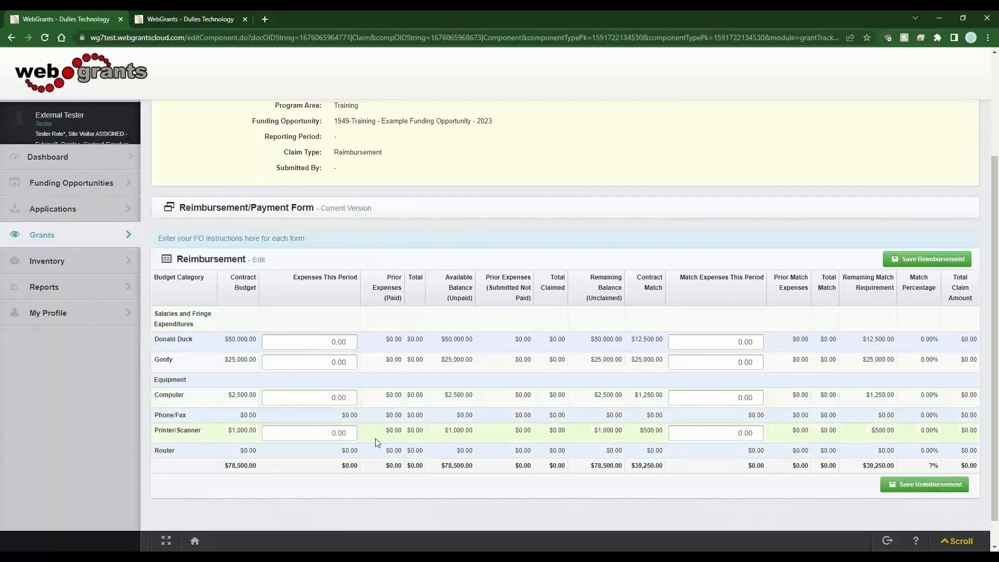